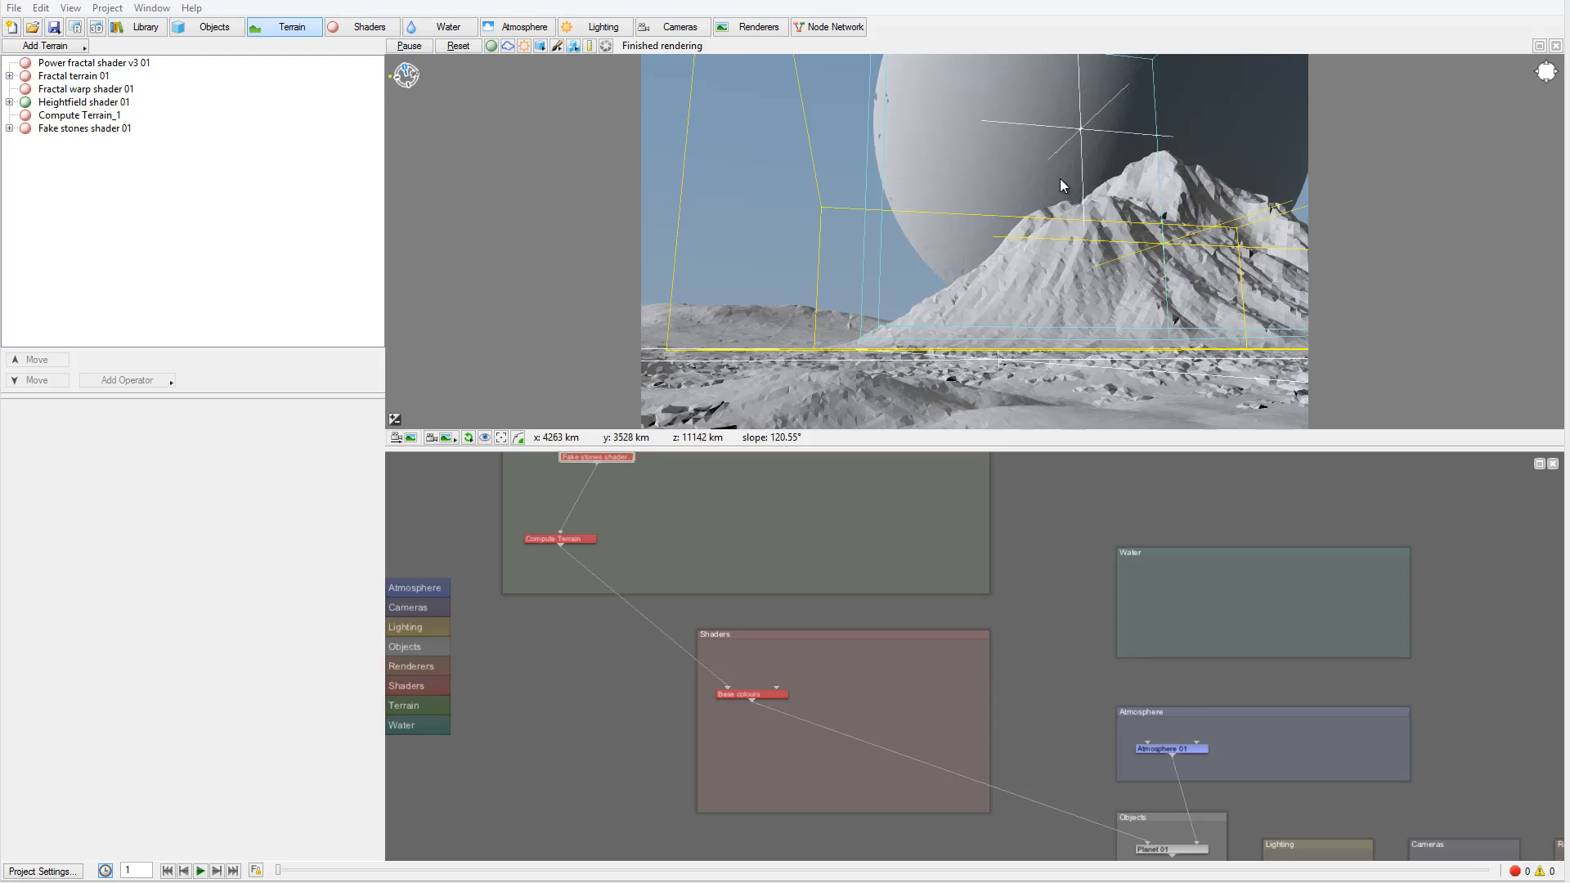
# Step: Switch to Filter Forge, preview two factory presets of the Space clouds filter, and return to Terragen
pyautogui.click(1070, 154)
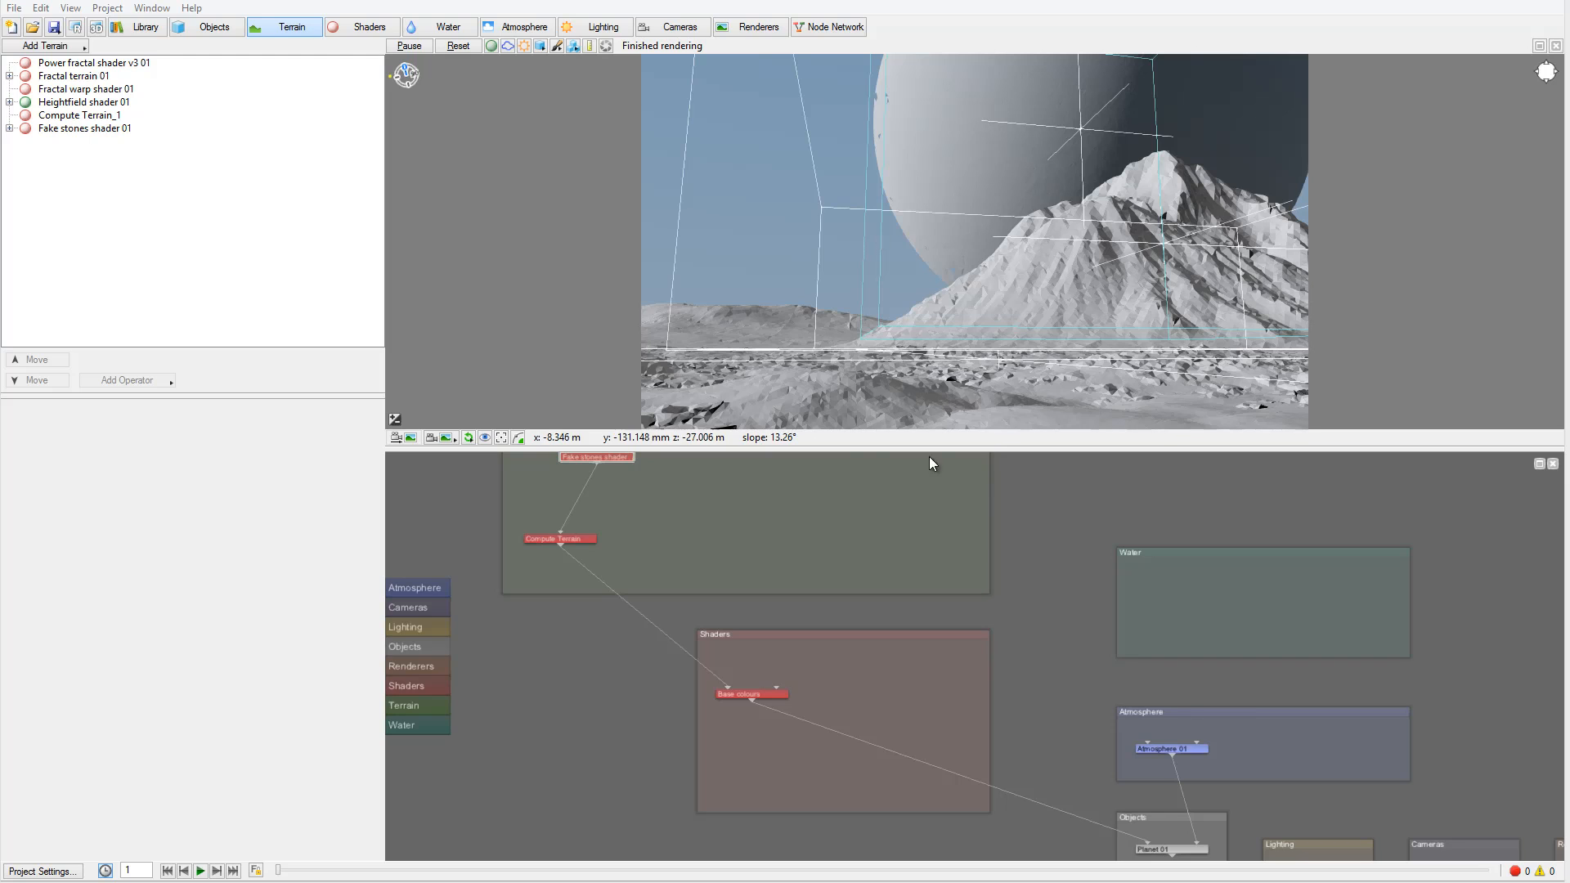
pyautogui.hotkey('alt', 'Tab')
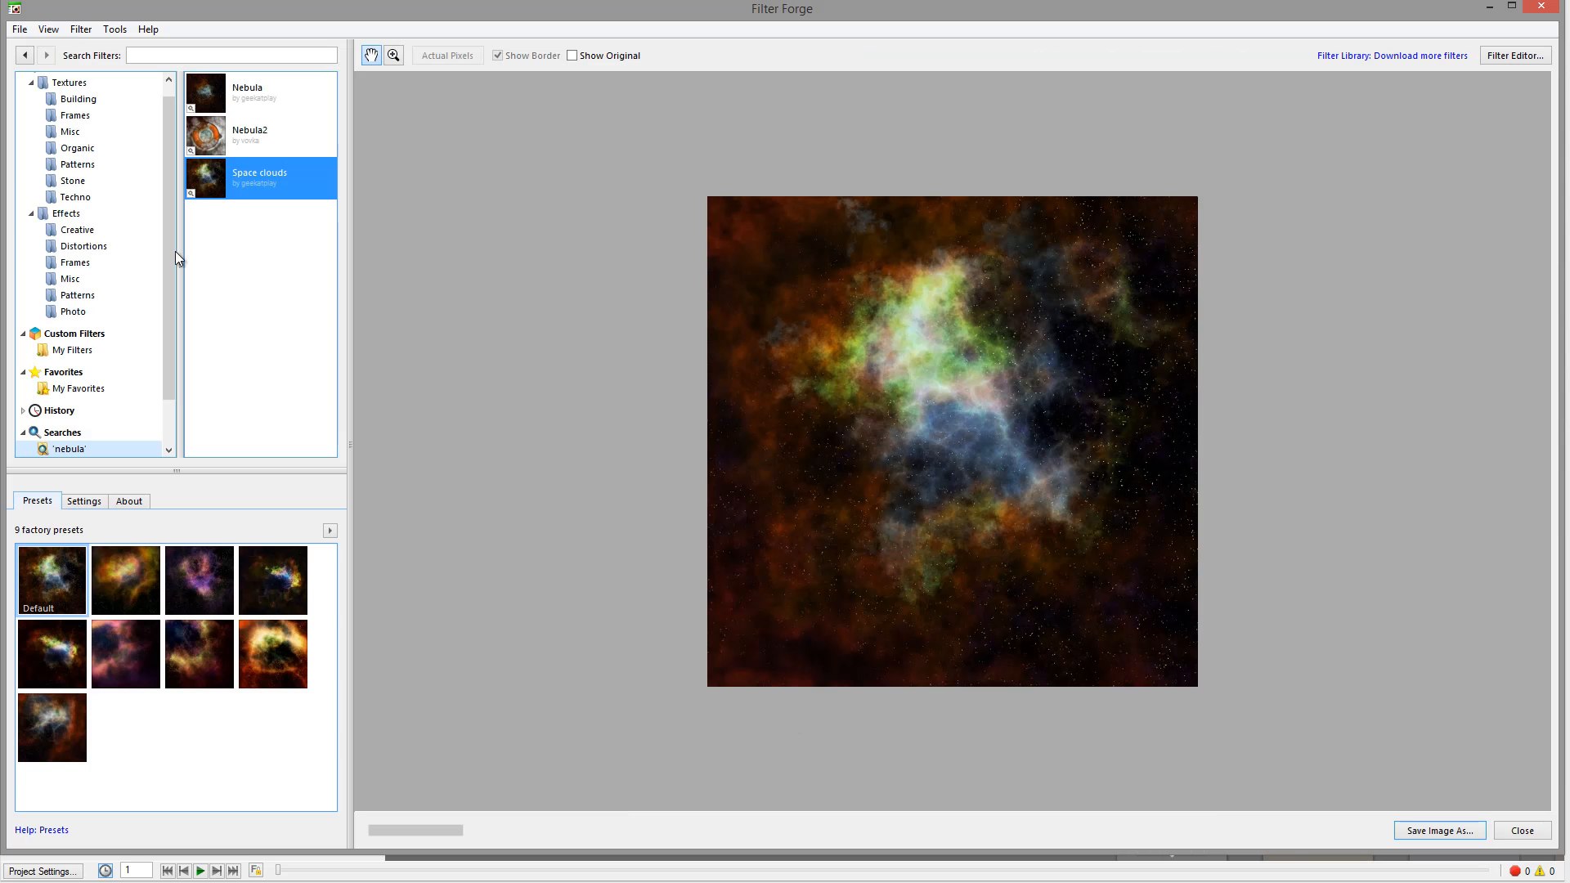
pyautogui.click(193, 587)
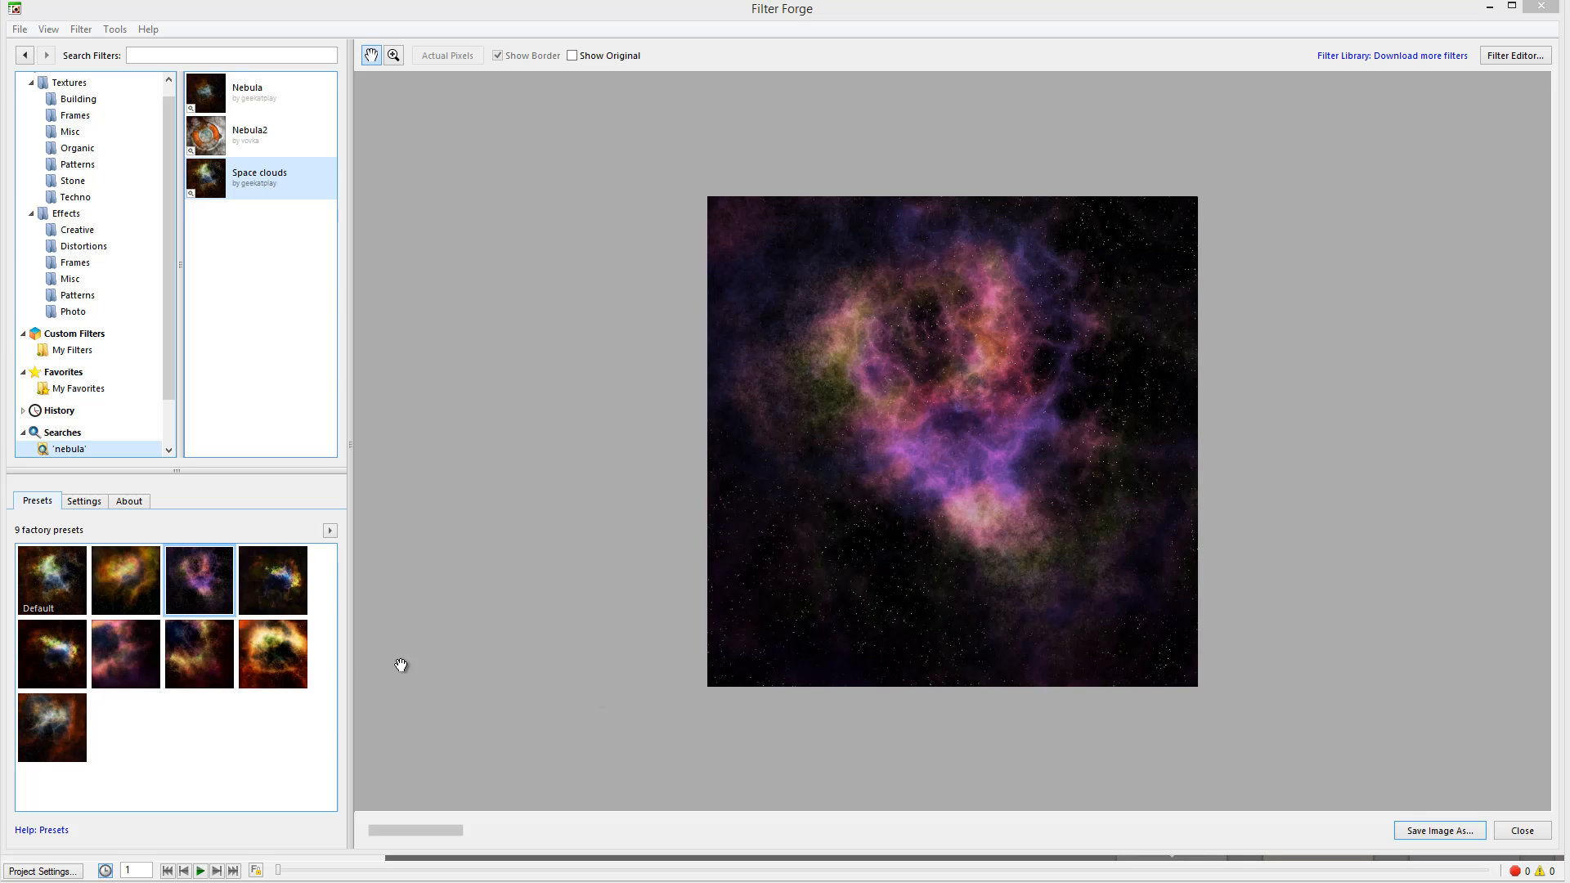
pyautogui.click(292, 664)
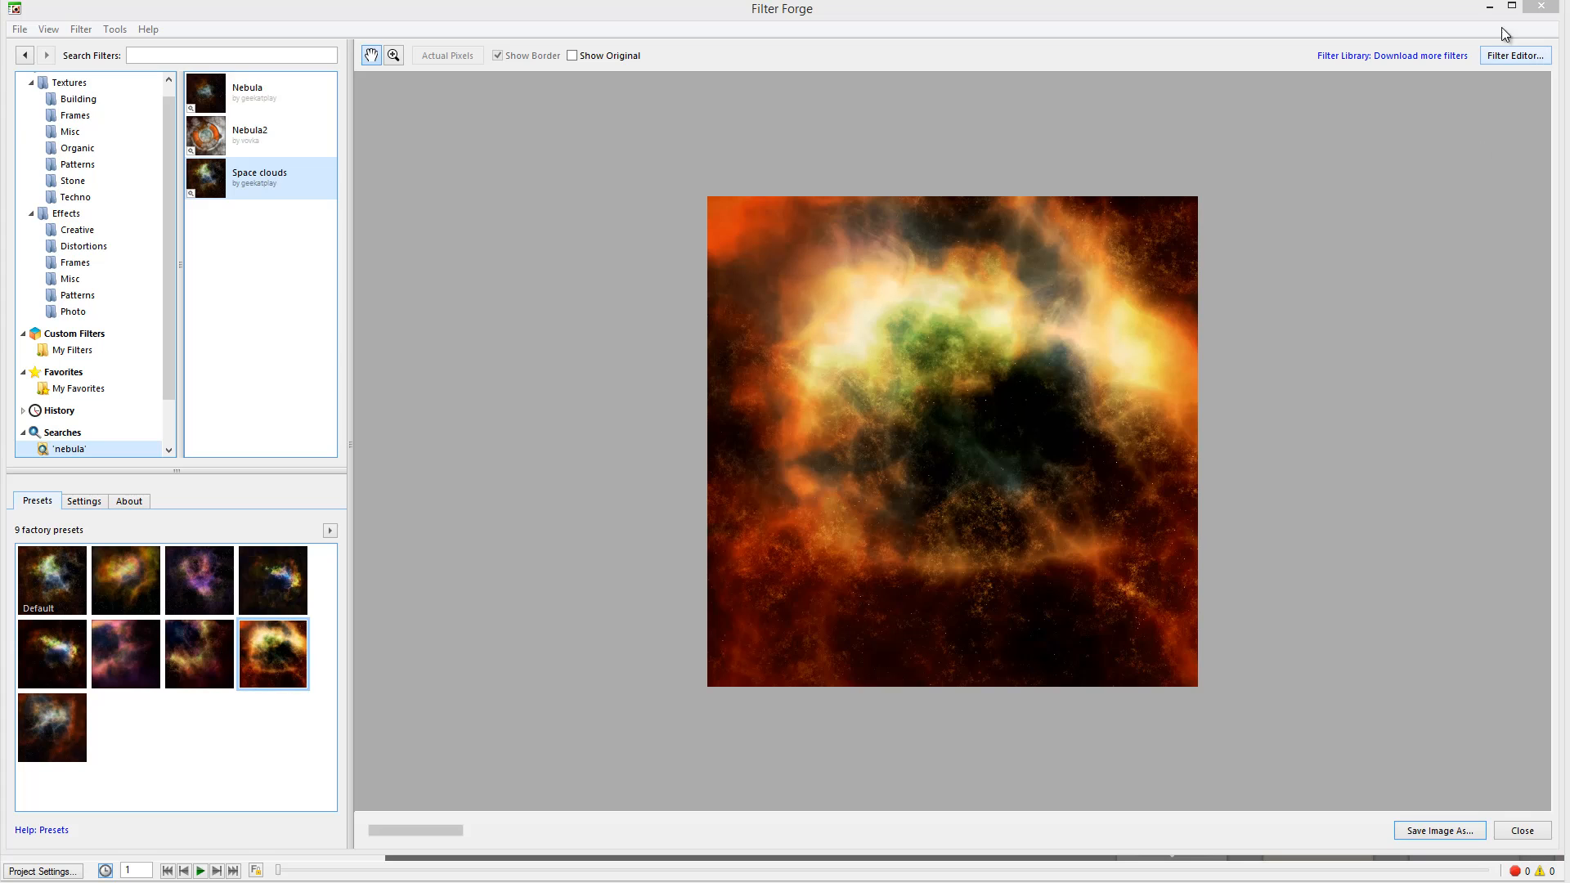
pyautogui.click(1488, 6)
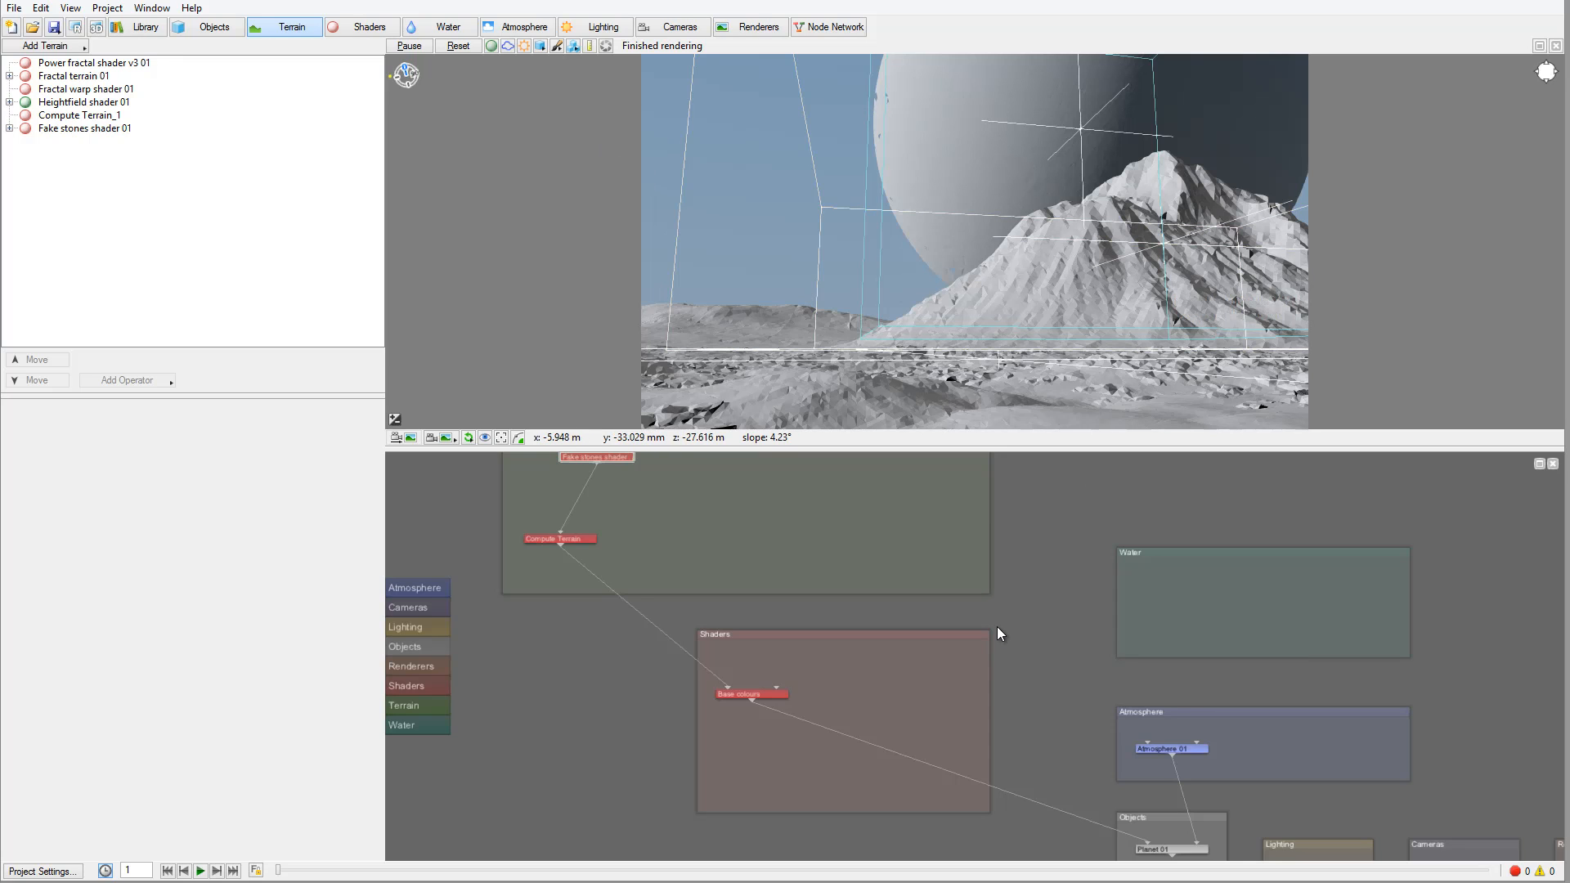
# Step: Open the internal network of the Background object and move its Background shader node aside
pyautogui.moveTo(1096, 757); pyautogui.dragTo(914, 583)
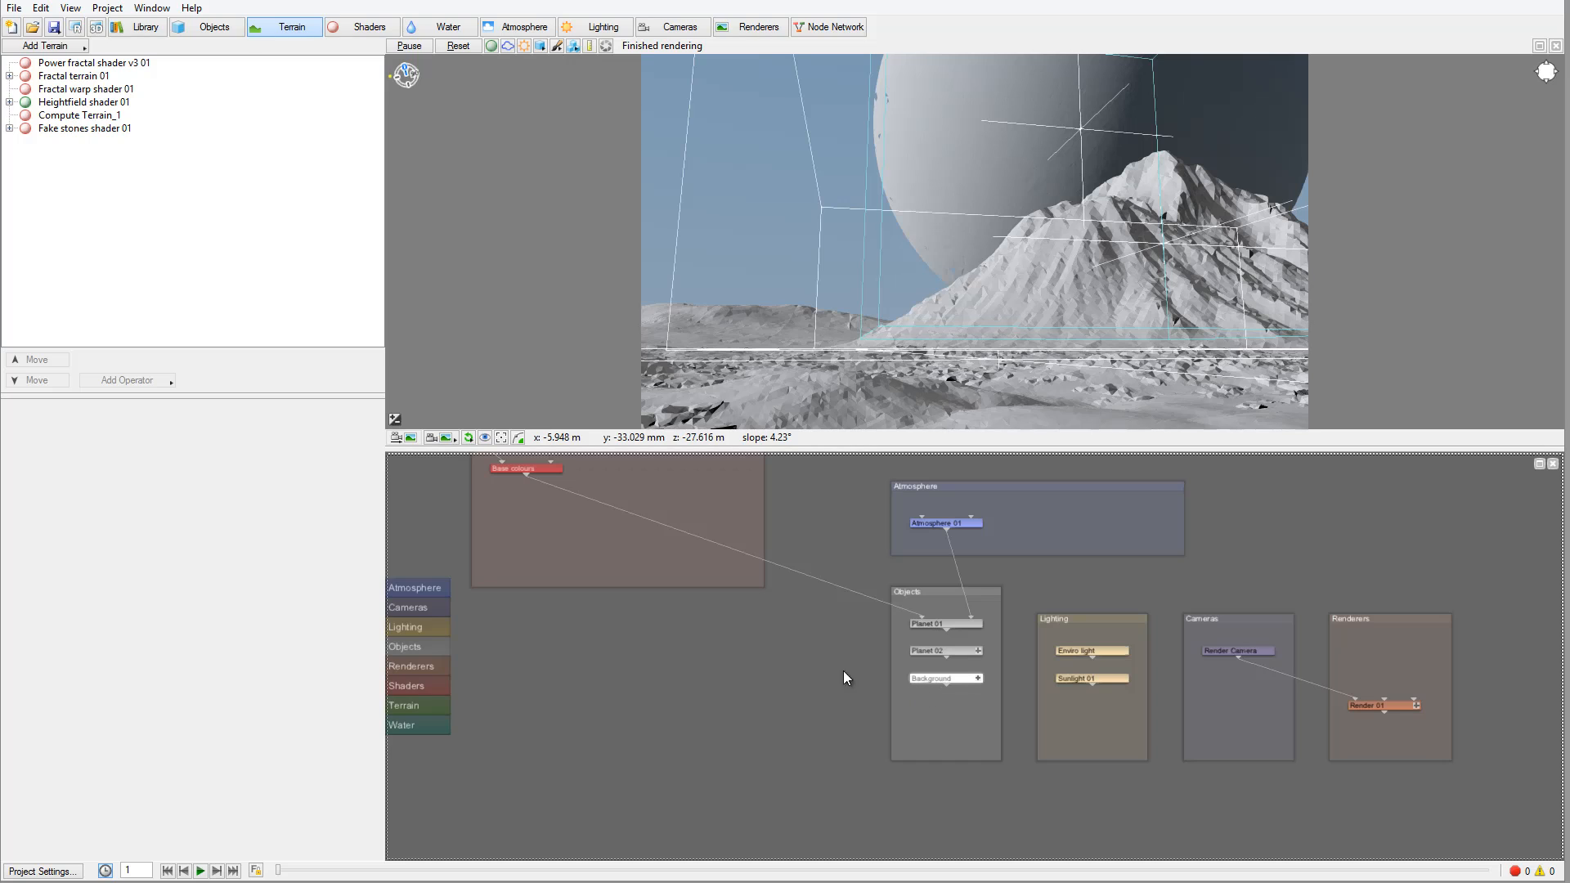
pyautogui.rightClick(928, 677)
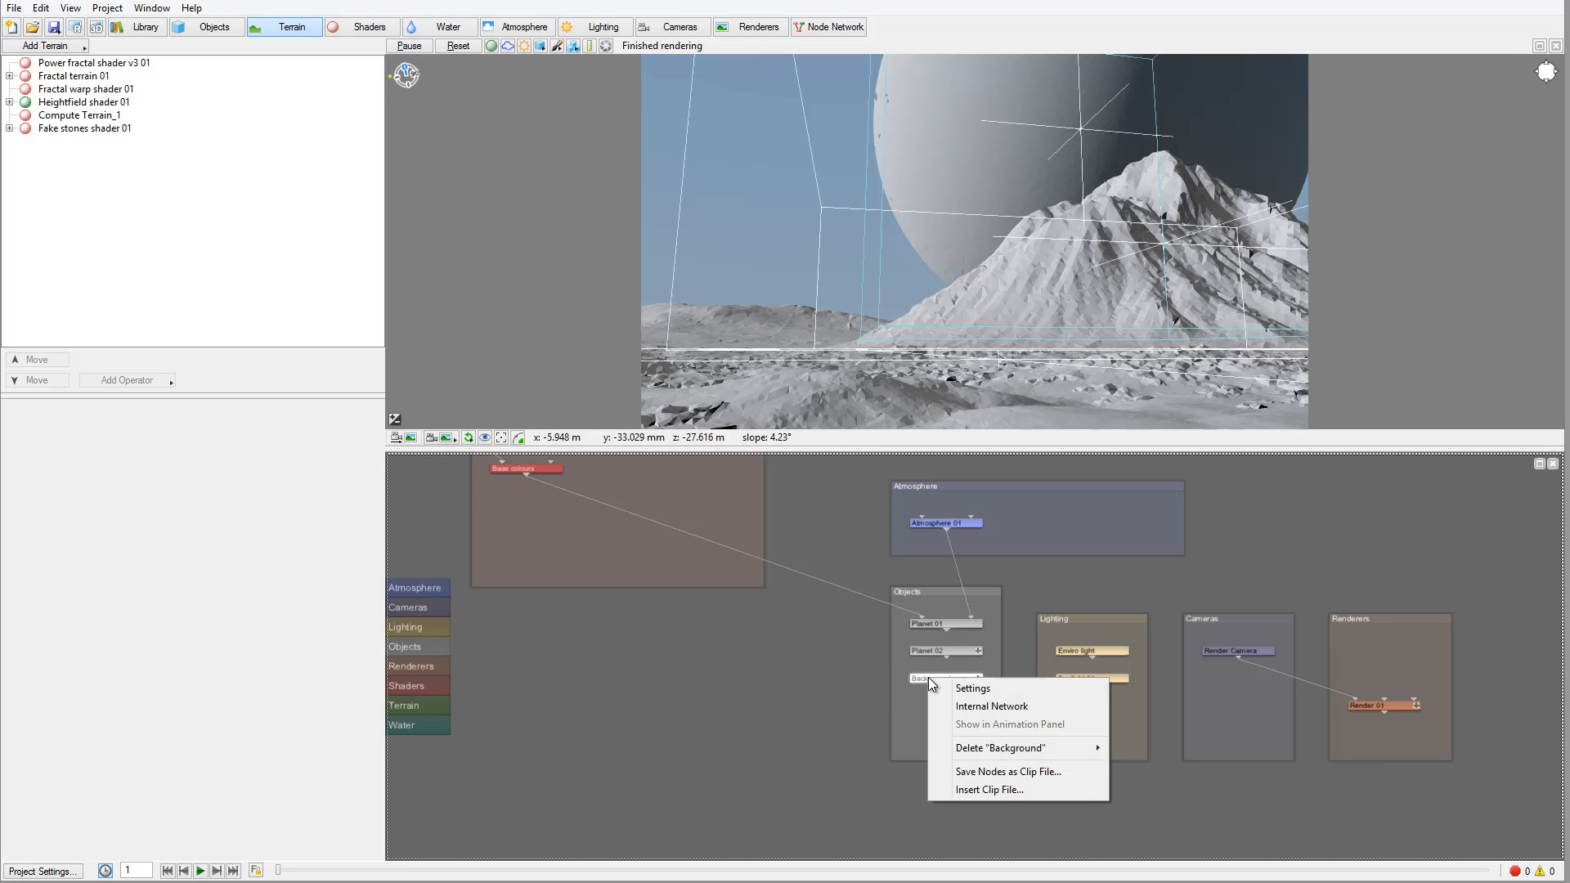
pyautogui.click(1027, 705)
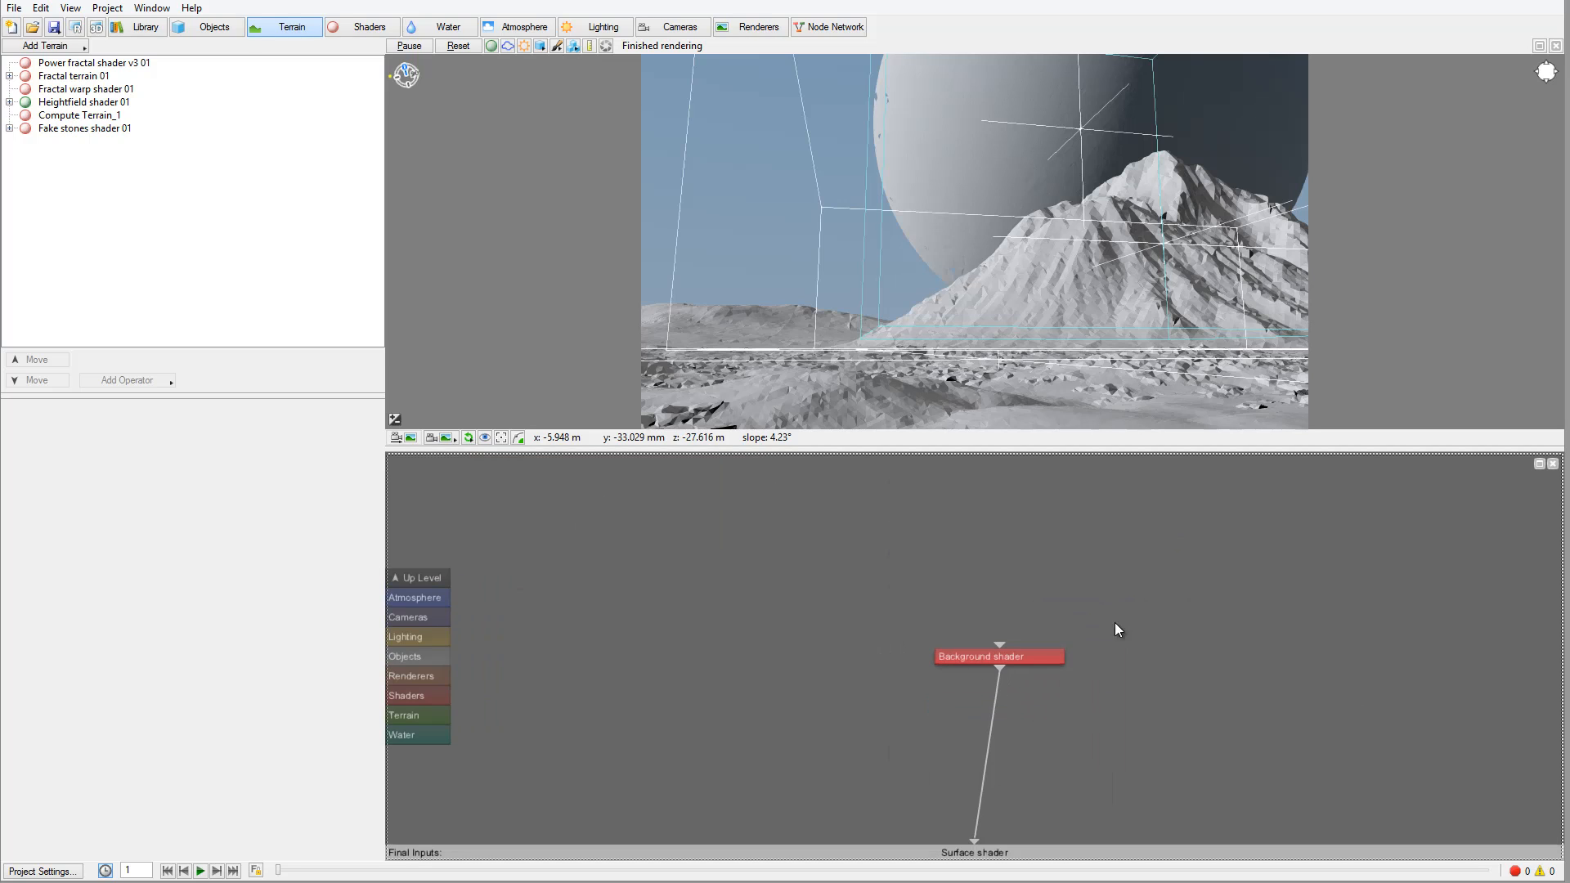
pyautogui.moveTo(1037, 659); pyautogui.dragTo(875, 643)
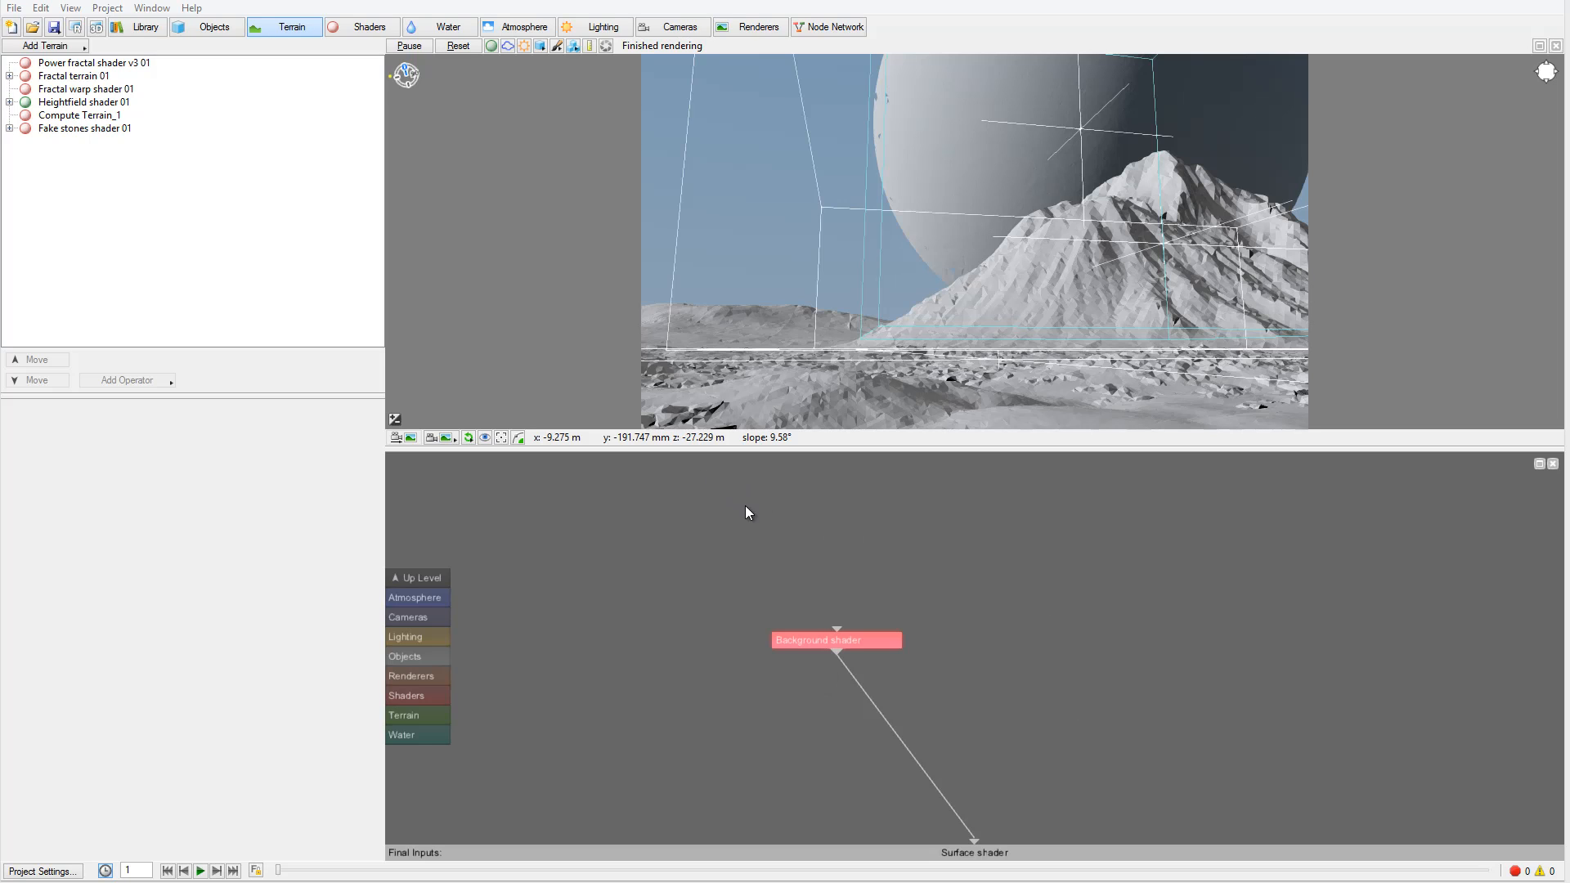
# Step: Create a Default shader and connect its output to the Background's Surface shader input
pyautogui.rightClick(719, 491)
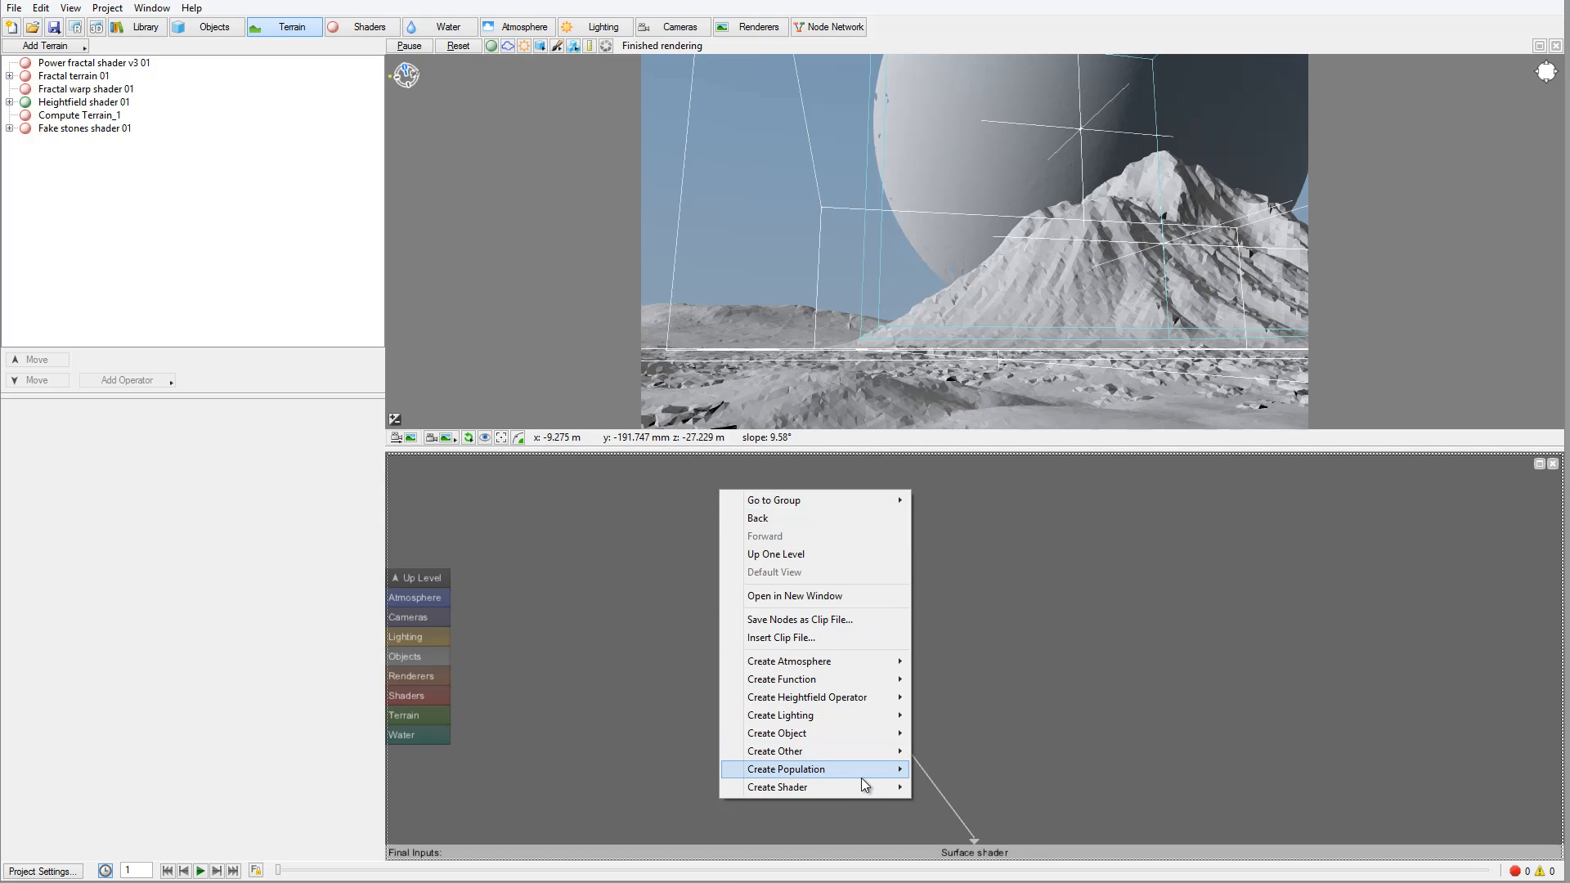
pyautogui.moveTo(841, 787)
pyautogui.moveTo(674, 788)
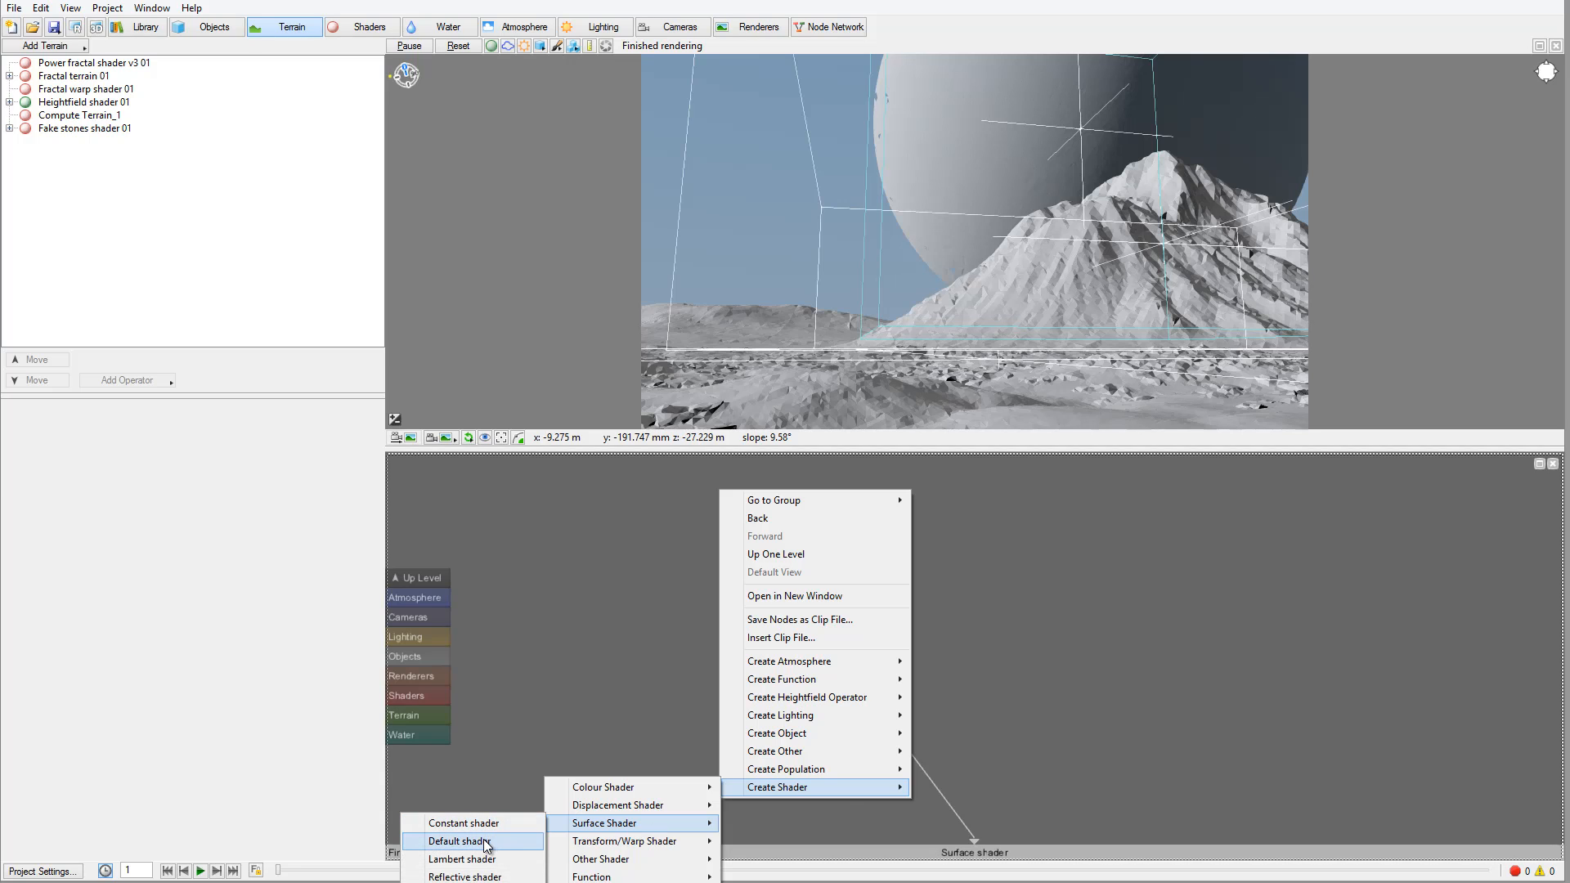
pyautogui.click(474, 841)
pyautogui.moveTo(763, 494); pyautogui.dragTo(974, 842)
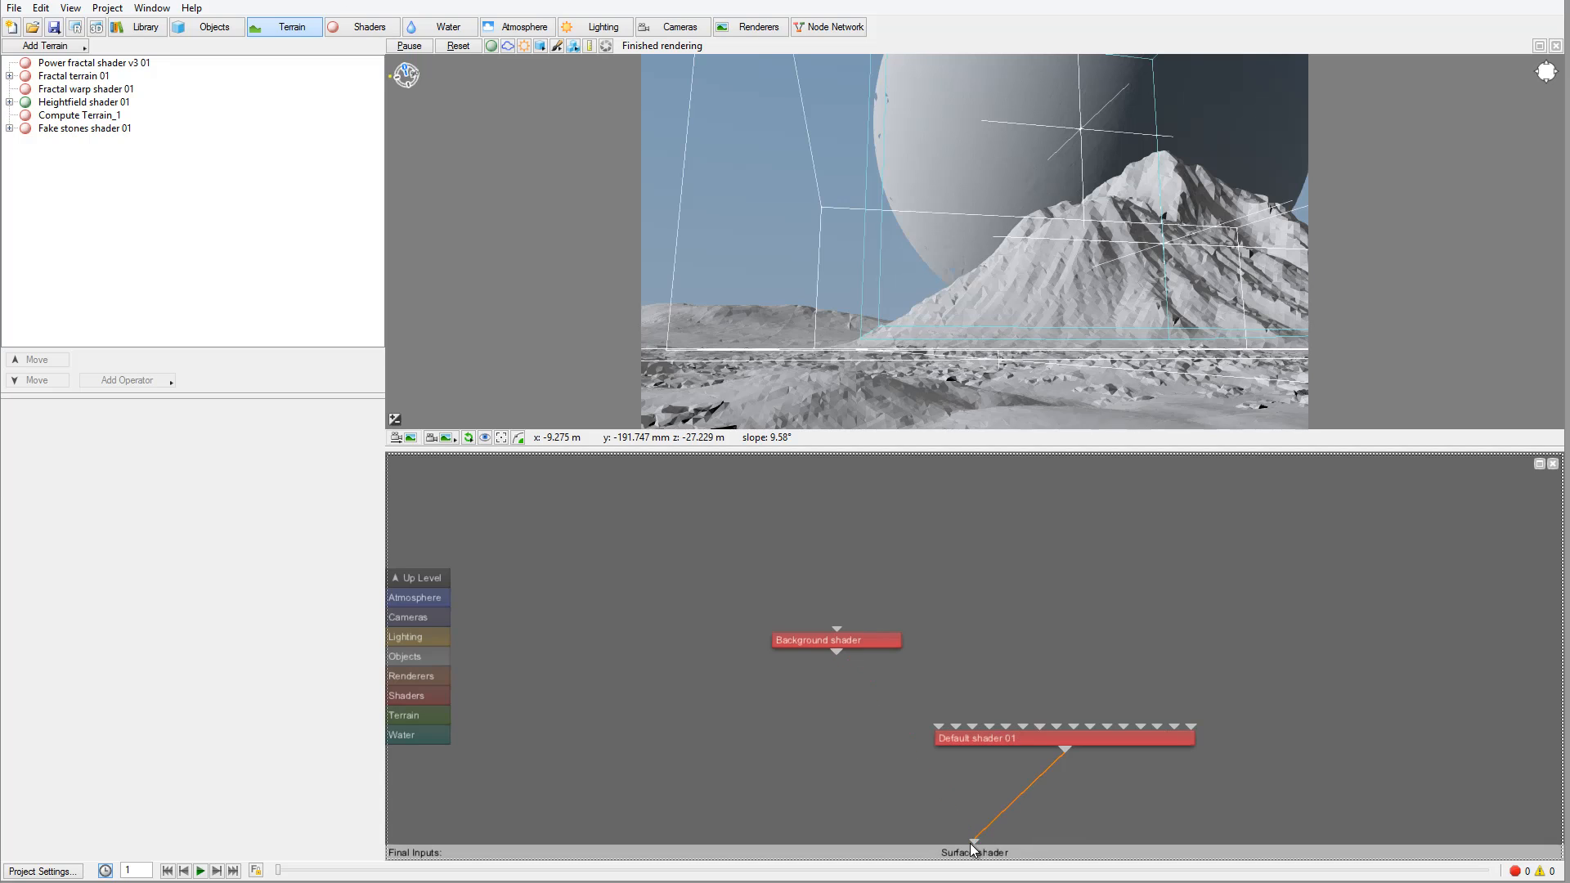
# Step: Create an Image map shader in the Background network using the image nebula2.tif
pyautogui.rightClick(939, 542)
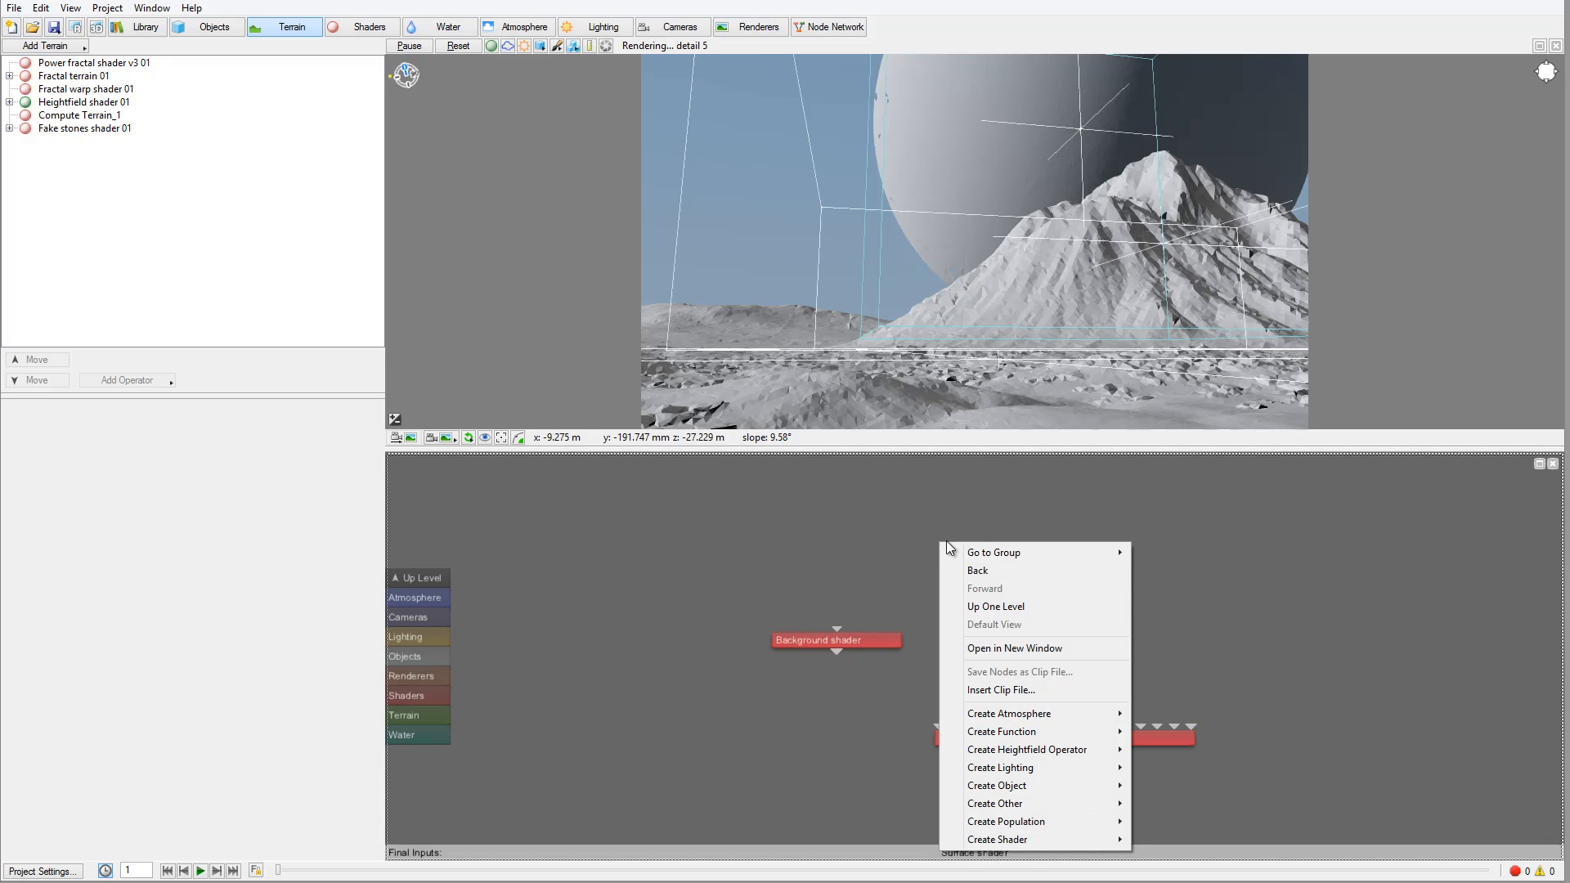
pyautogui.moveTo(998, 840)
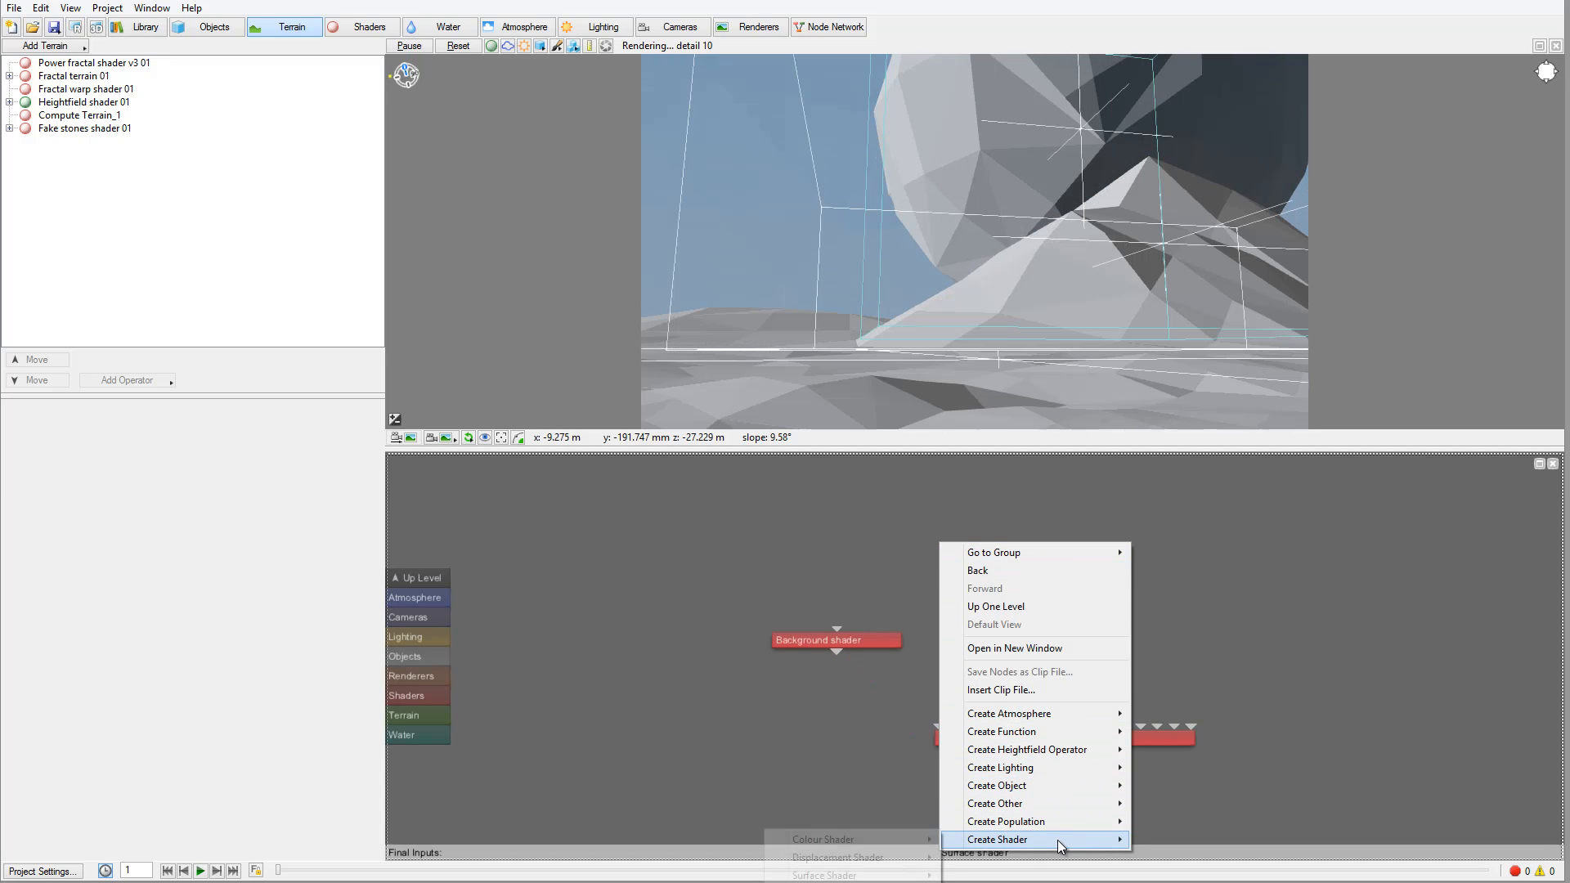
pyautogui.moveTo(880, 840)
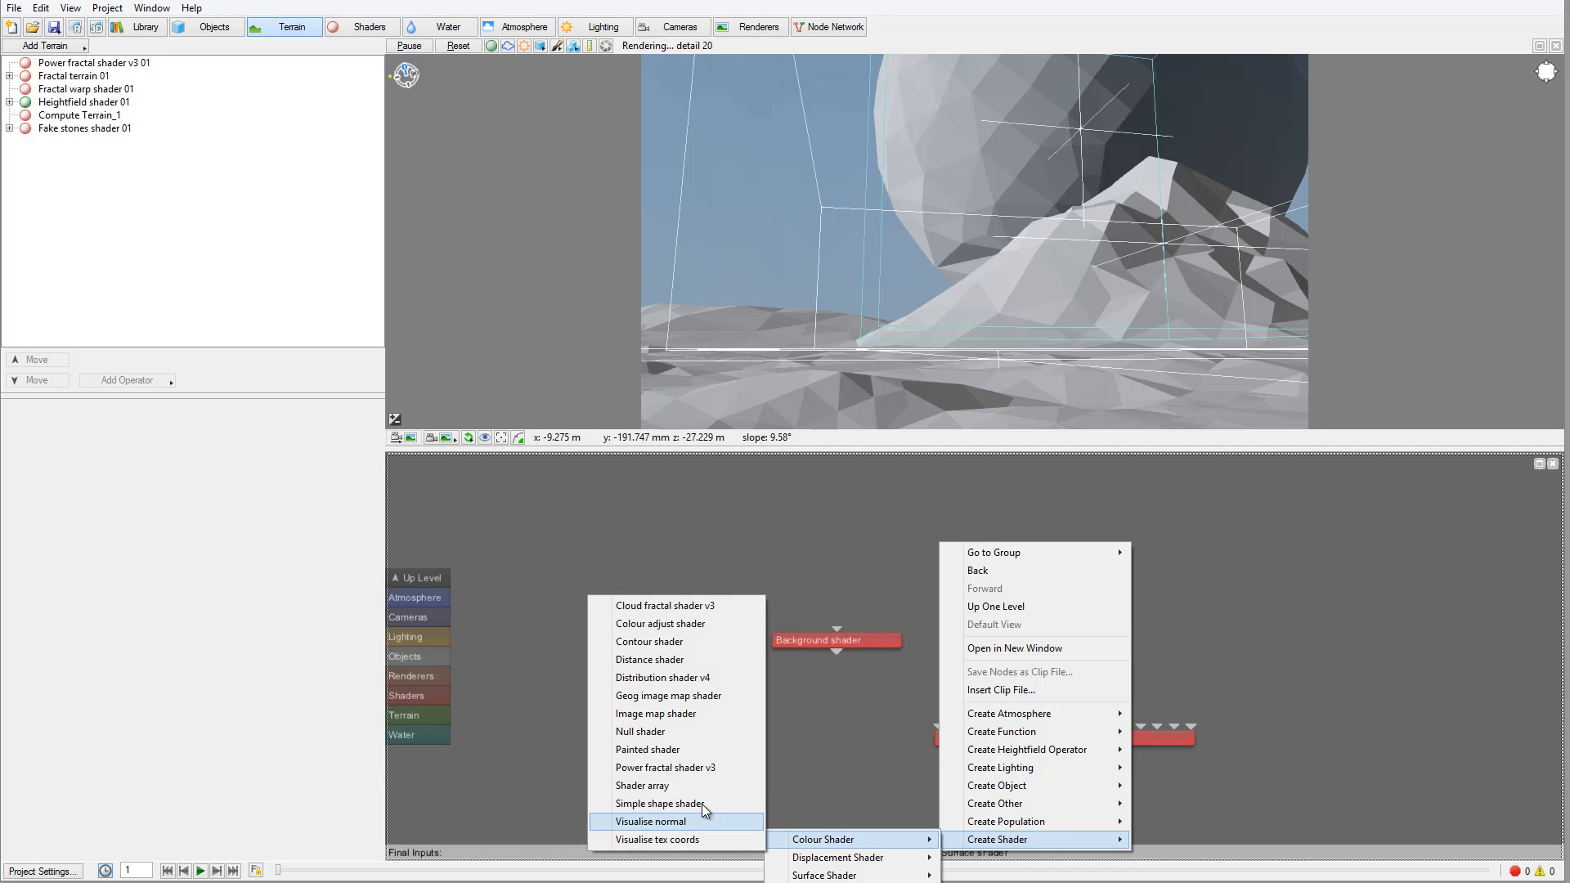
pyautogui.click(707, 714)
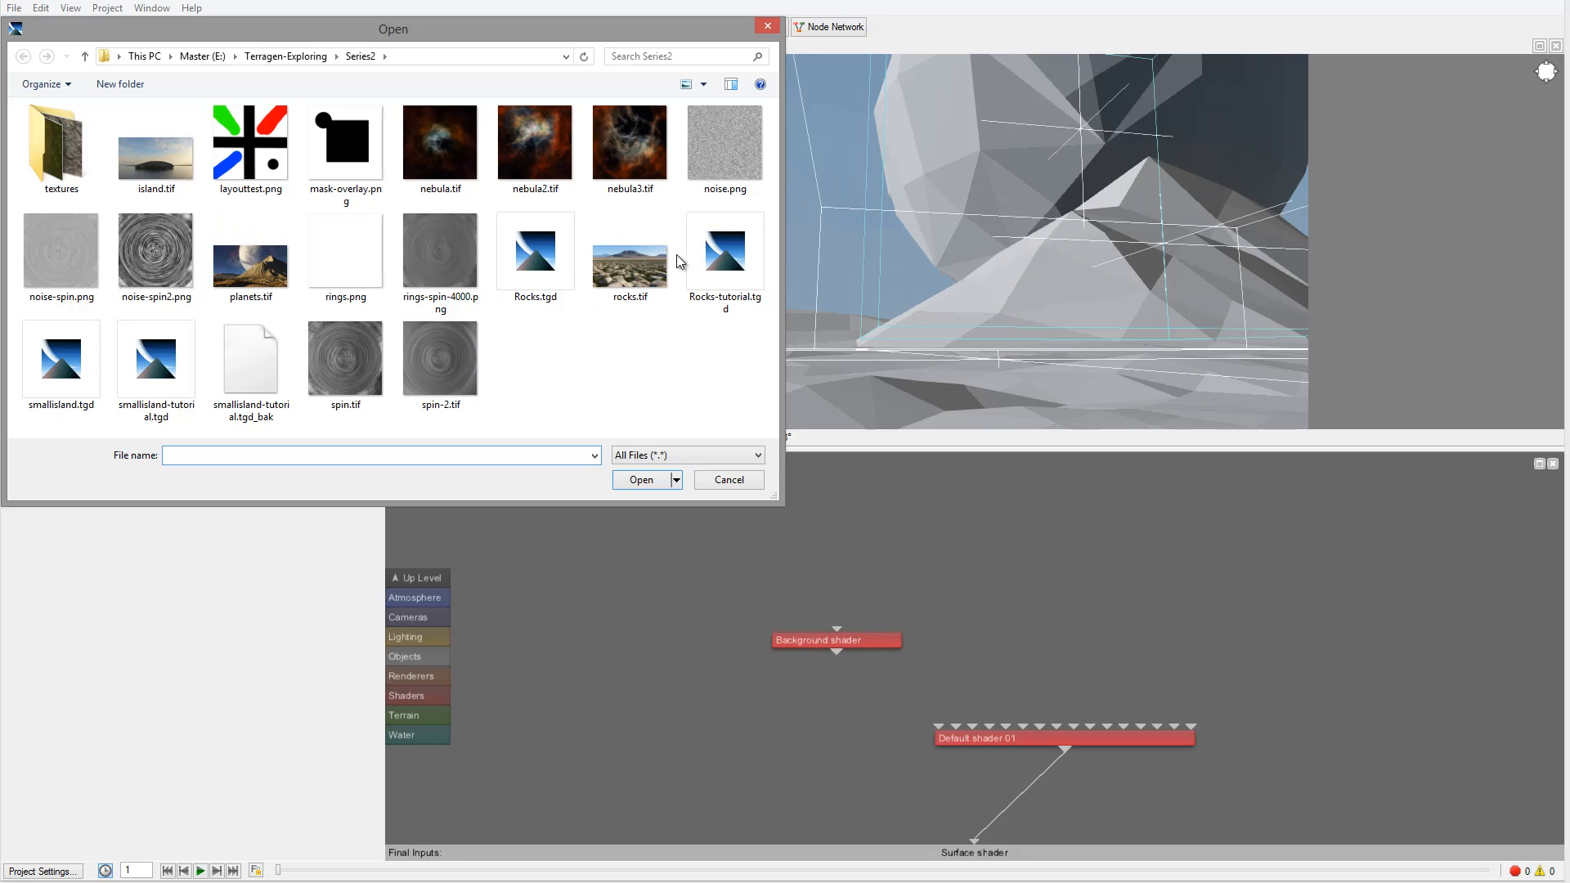
pyautogui.click(556, 155)
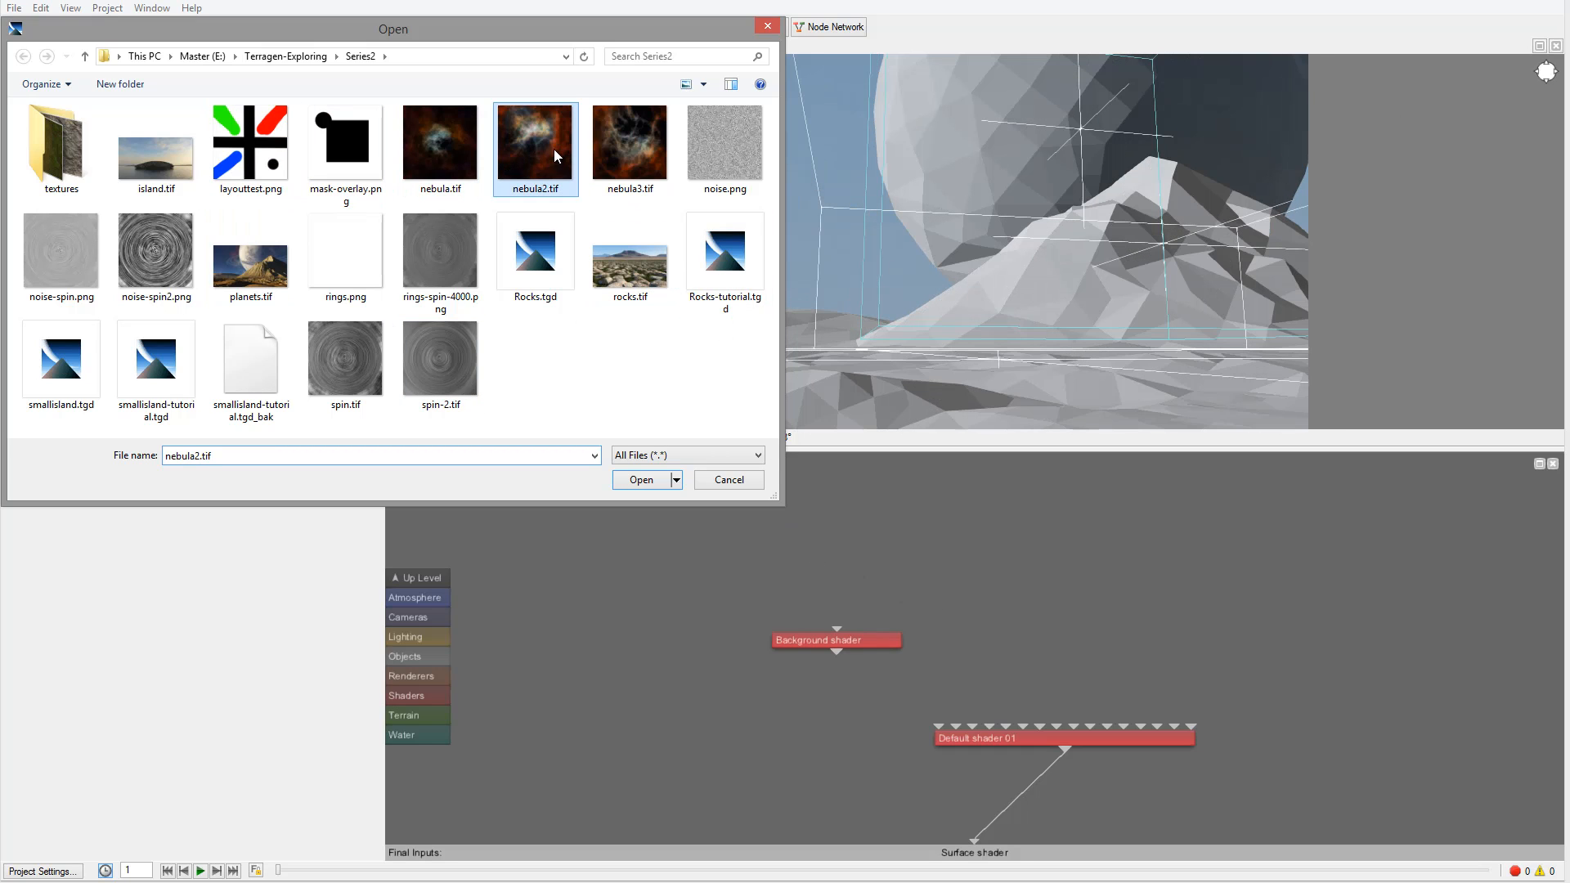
pyautogui.click(625, 485)
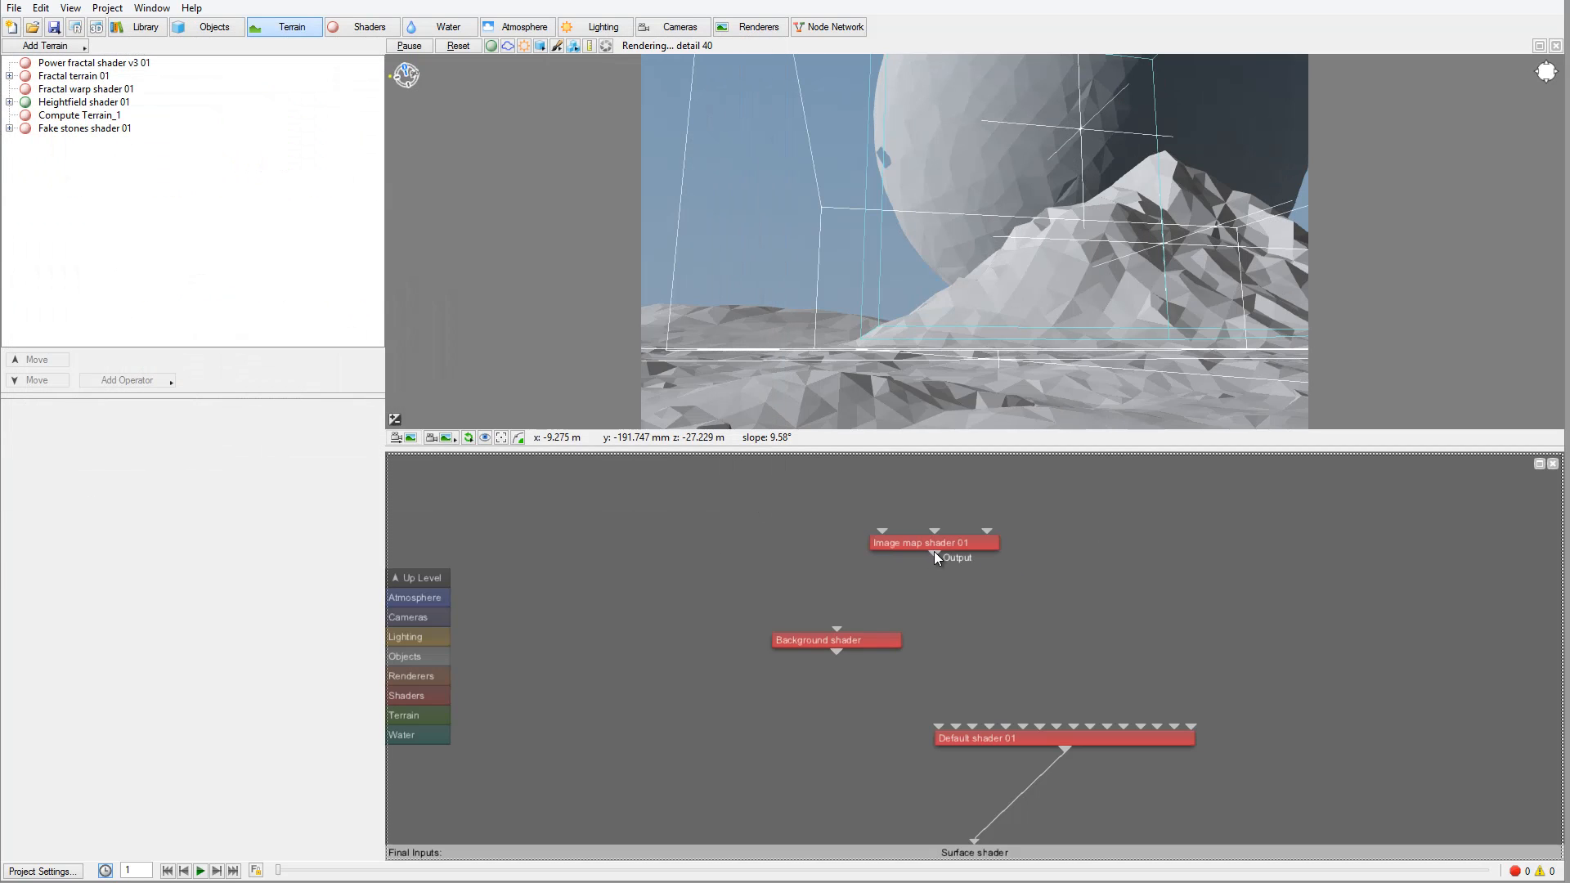
# Step: Connect the image map shader to the Default shader's third input, delete the old Background shader, and rearrange both remaining nodes
pyautogui.moveTo(935, 553); pyautogui.dragTo(973, 729)
pyautogui.click(834, 640)
pyautogui.press('Delete')
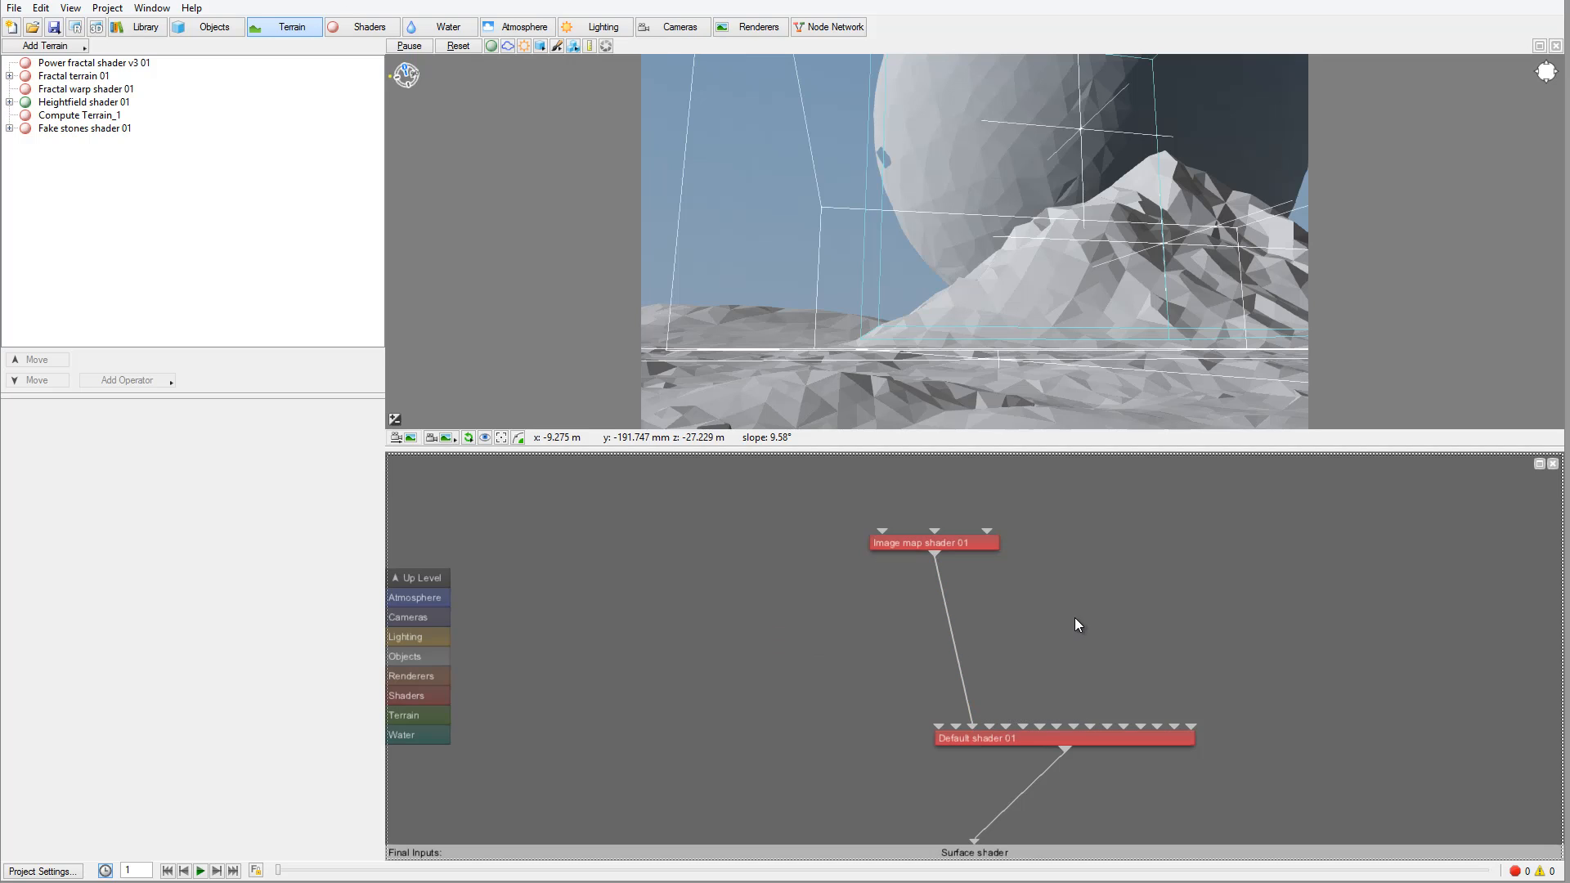
pyautogui.moveTo(1075, 741); pyautogui.dragTo(864, 692)
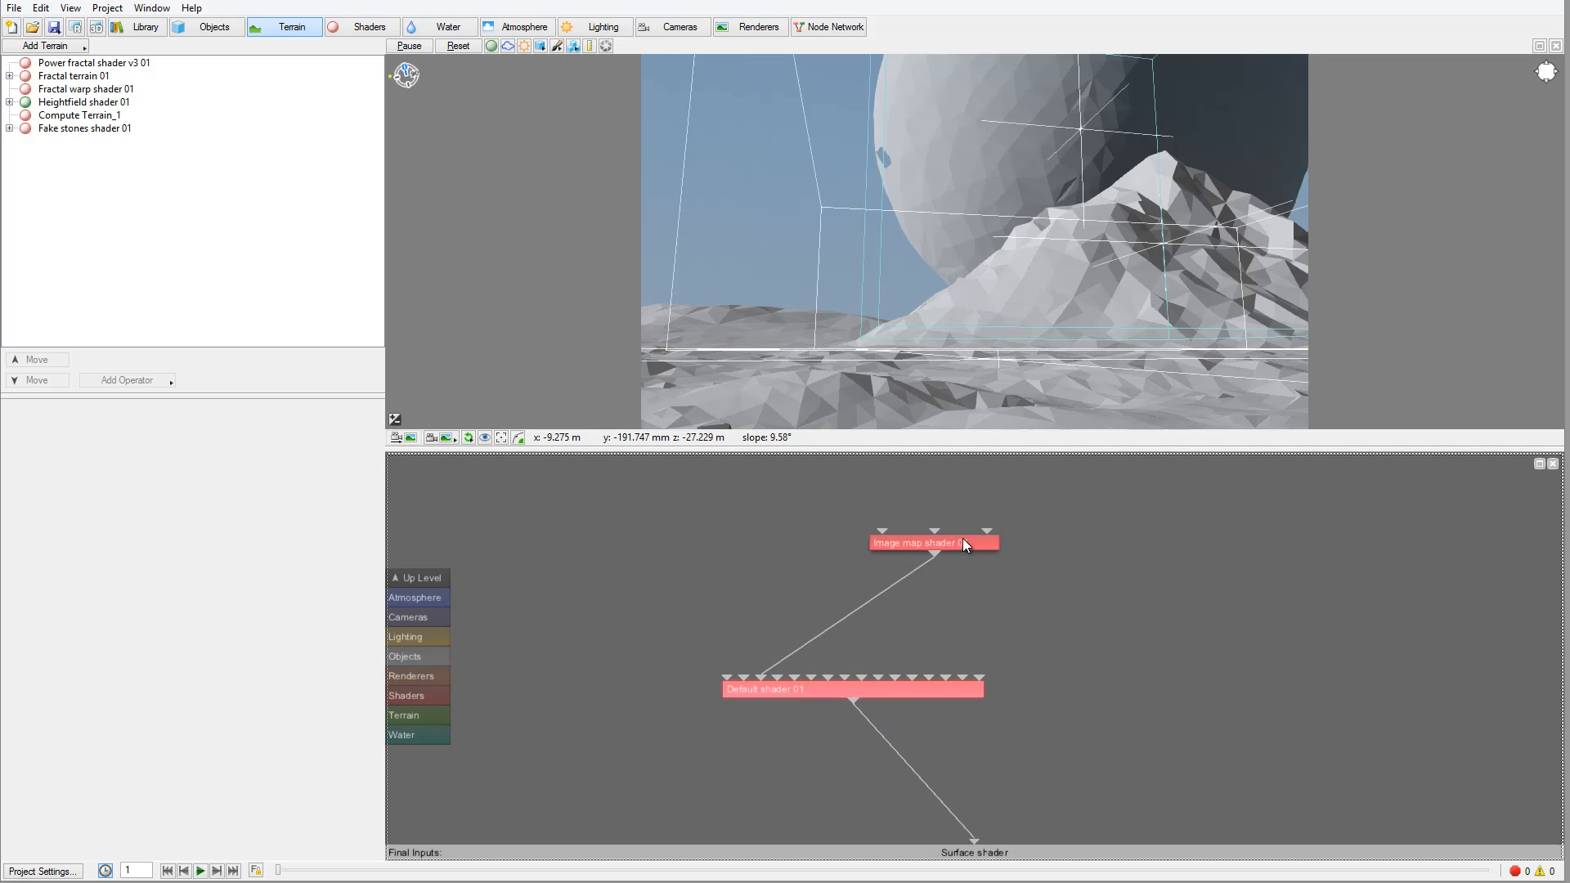
pyautogui.moveTo(994, 548); pyautogui.dragTo(815, 531)
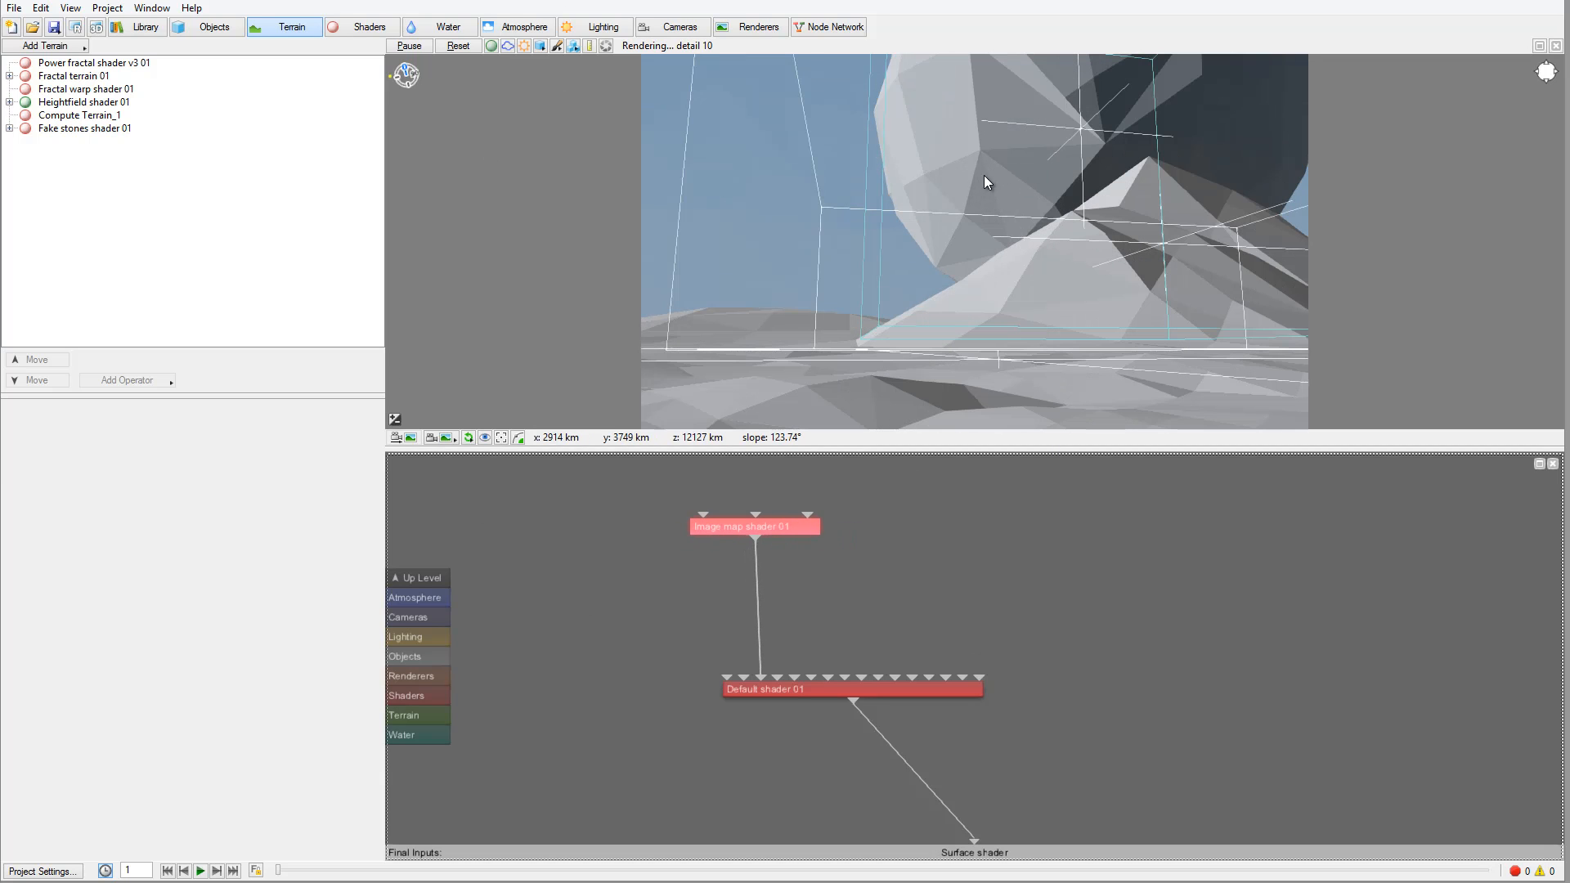
# Step: Examine the mountain, the large planet and the sky around them from several angles in the 3D preview
pyautogui.keyDown('alt'); pyautogui.moveTo(984, 175); pyautogui.dragTo(1079, 145); pyautogui.keyUp('alt')
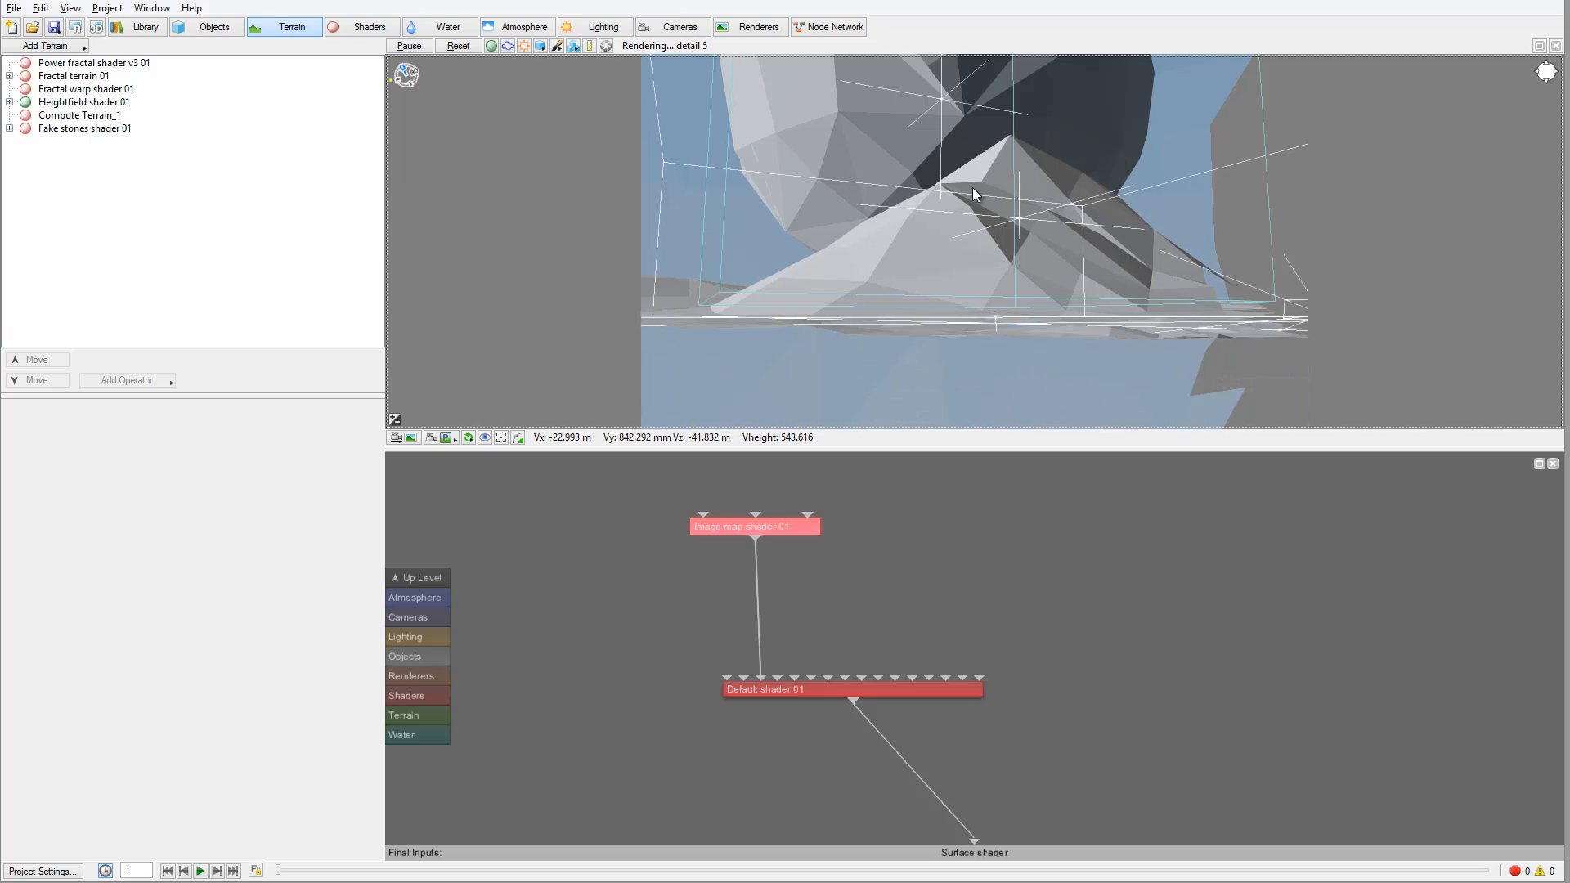
pyautogui.keyDown('alt'); pyautogui.moveTo(974, 188); pyautogui.dragTo(970, 196, button='middle'); pyautogui.keyUp('alt')
pyautogui.keyDown('alt'); pyautogui.moveTo(1047, 104); pyautogui.dragTo(1063, 307, button='middle'); pyautogui.keyUp('alt')
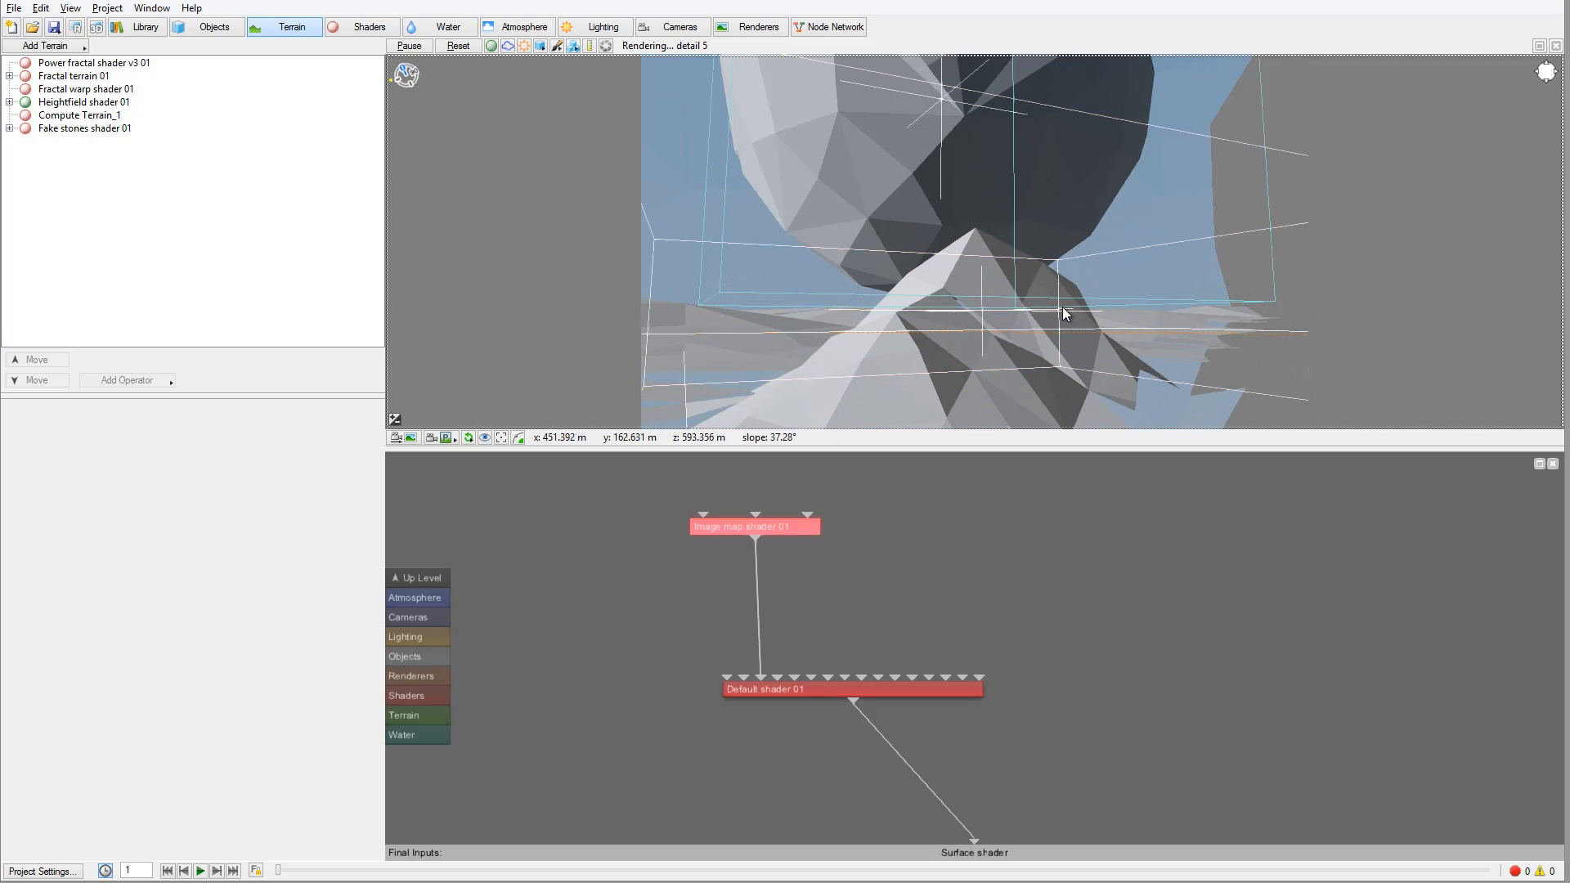
pyautogui.keyDown('alt'); pyautogui.moveTo(1062, 307); pyautogui.dragTo(1123, 315); pyautogui.keyUp('alt')
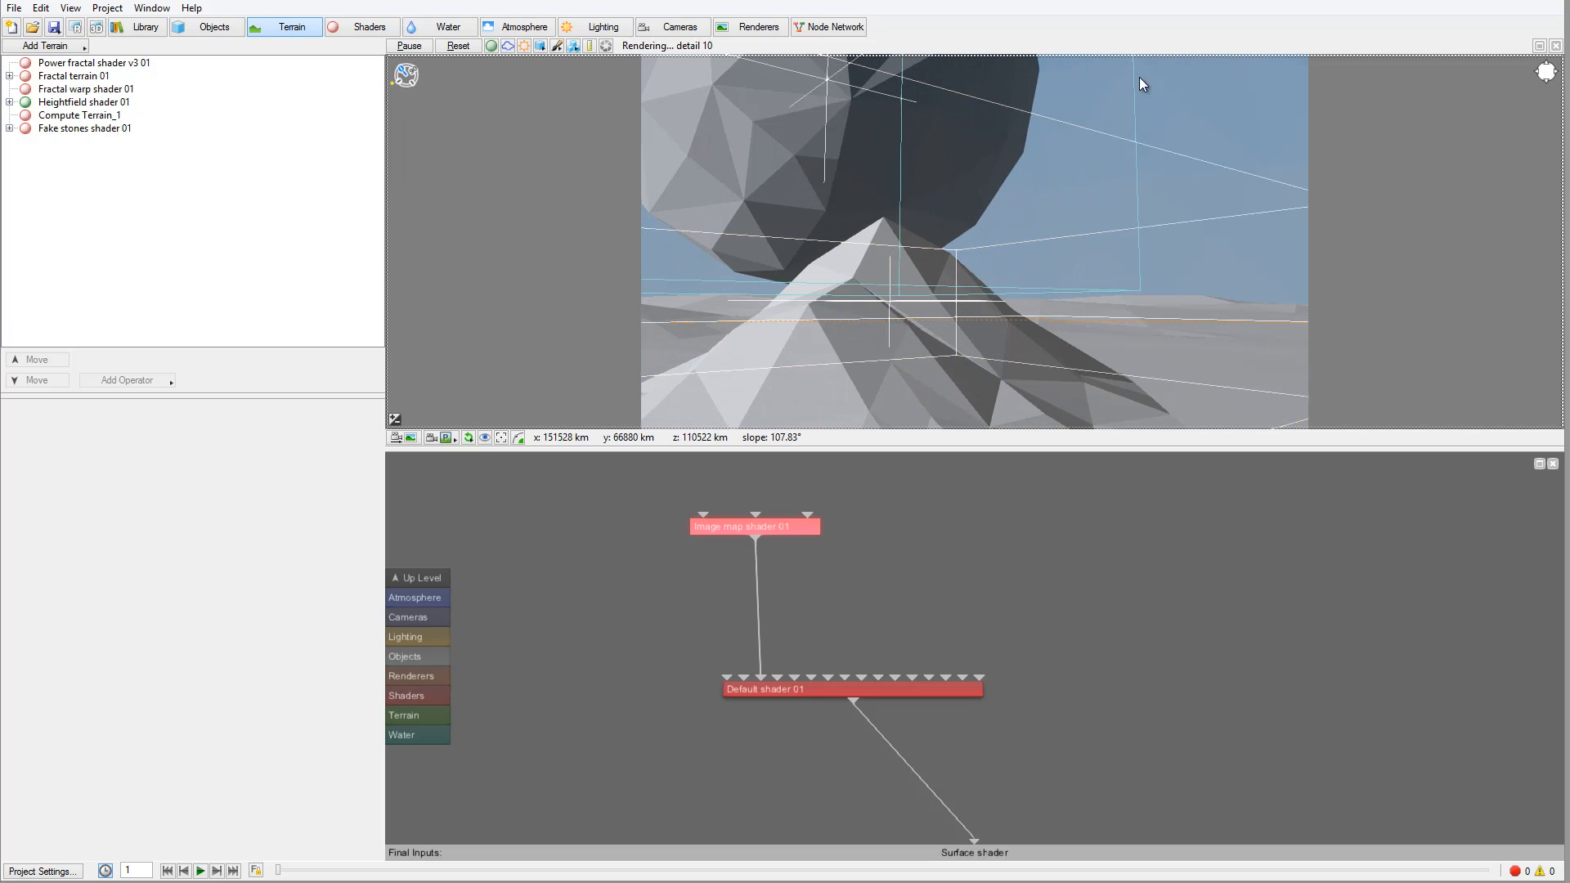
pyautogui.keyDown('alt'); pyautogui.moveTo(1072, 207); pyautogui.dragTo(1086, 117); pyautogui.keyUp('alt')
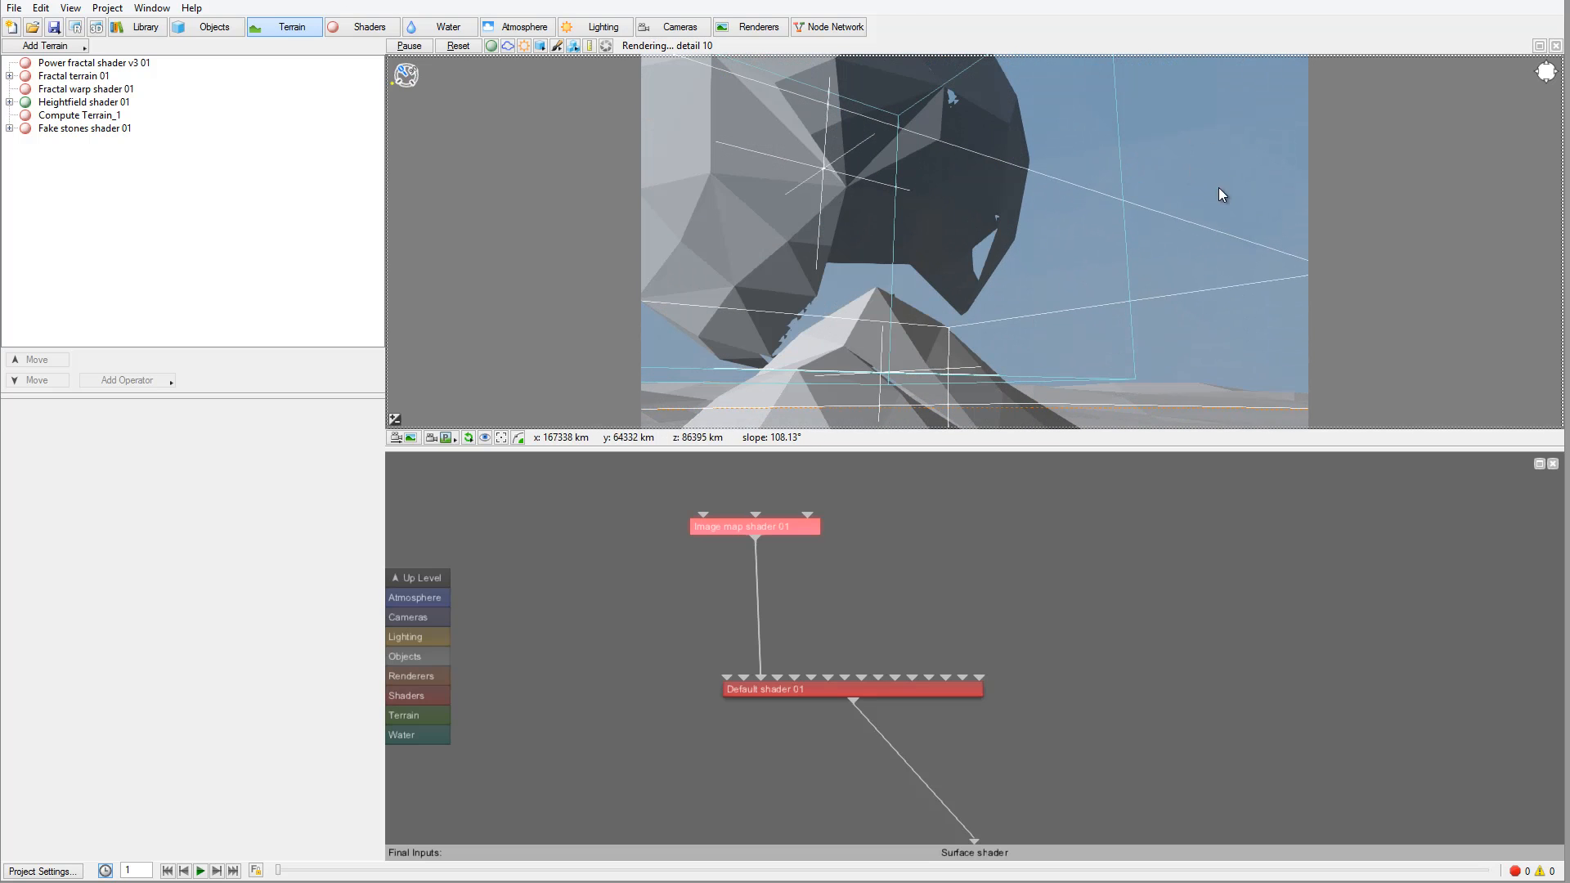
pyautogui.keyDown('alt'); pyautogui.moveTo(1224, 193); pyautogui.dragTo(920, 239); pyautogui.keyUp('alt')
pyautogui.keyDown('alt'); pyautogui.moveTo(944, 296); pyautogui.dragTo(1039, 161); pyautogui.keyUp('alt')
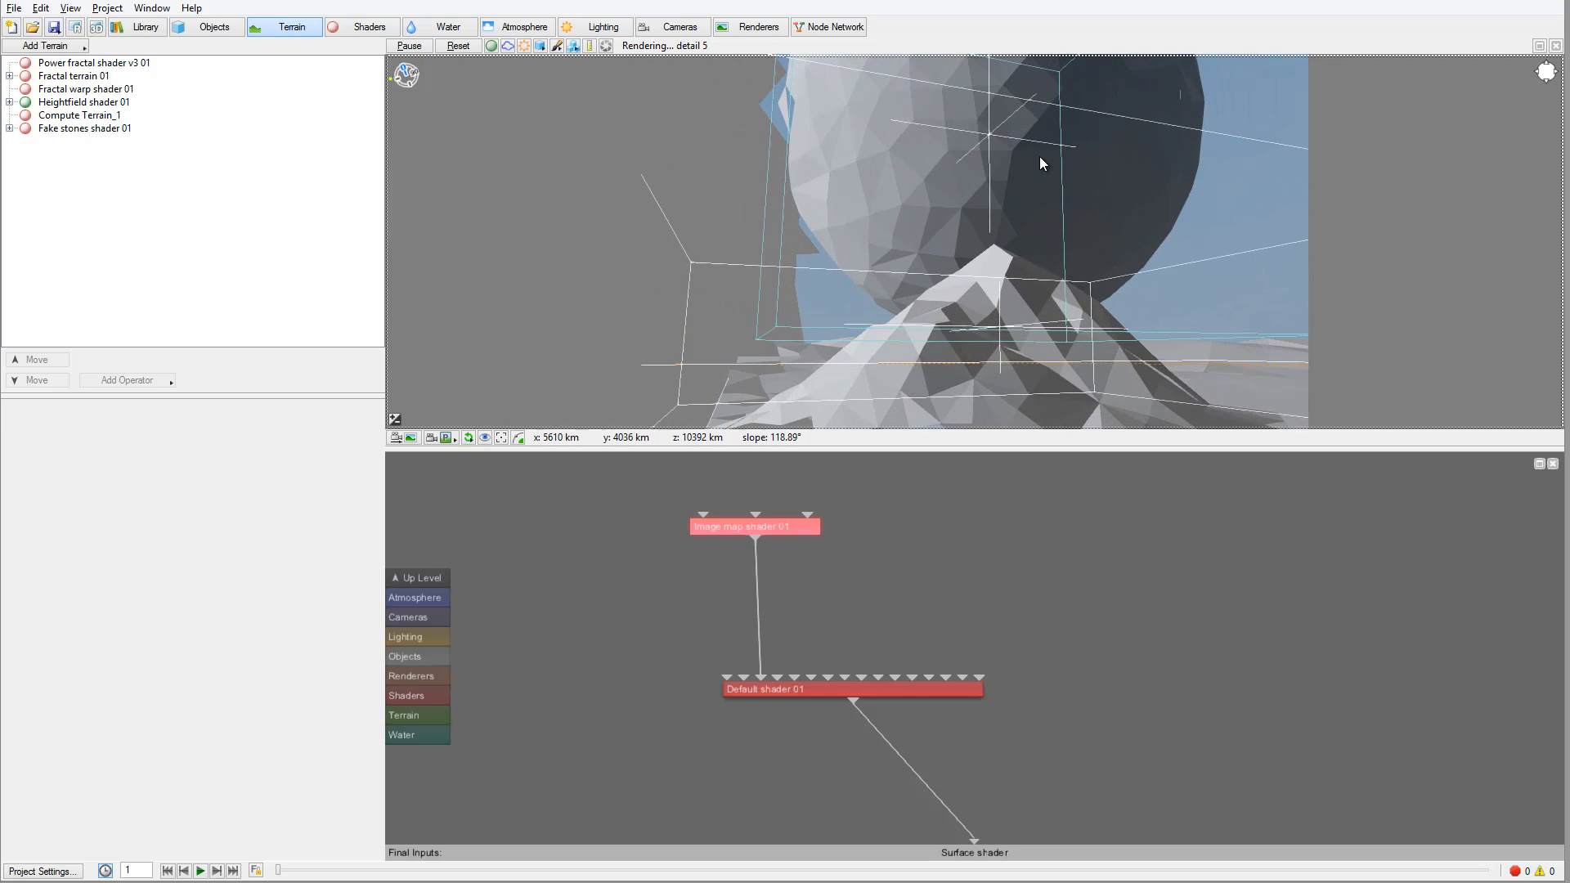
pyautogui.moveTo(1039, 217)
pyautogui.keyDown('alt'); pyautogui.mouseDown()
pyautogui.moveTo(1051, 166)
pyautogui.moveTo(1032, 217)
pyautogui.mouseUp(); pyautogui.keyUp('alt')
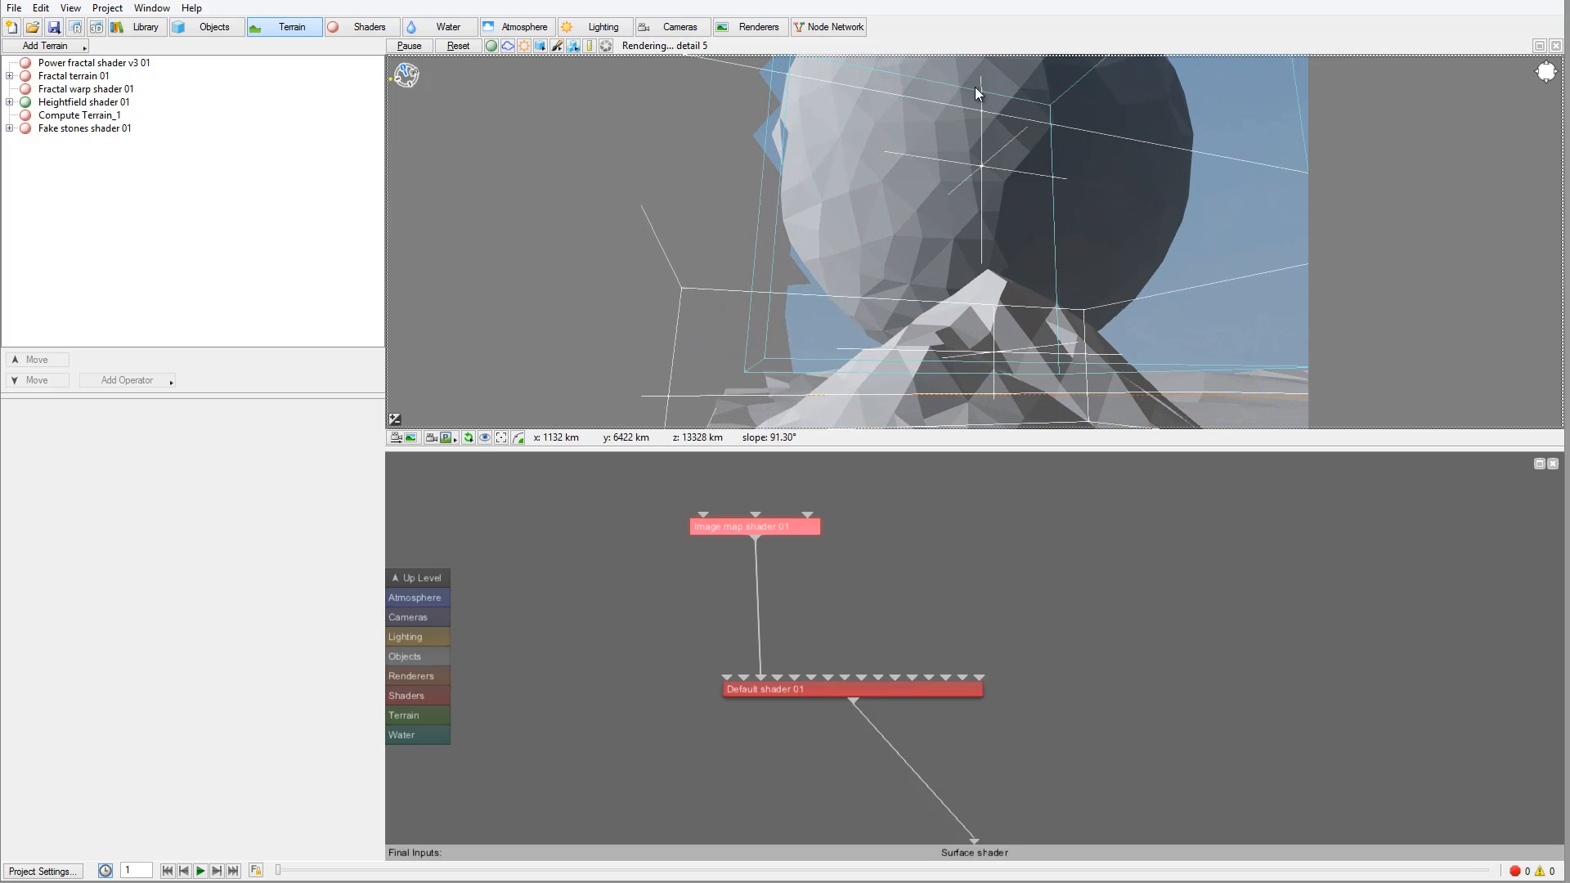
# Step: Disable Planet 02 and turn off its surface rendering, atmosphere rendering and preview bounding box
pyautogui.click(947, 175)
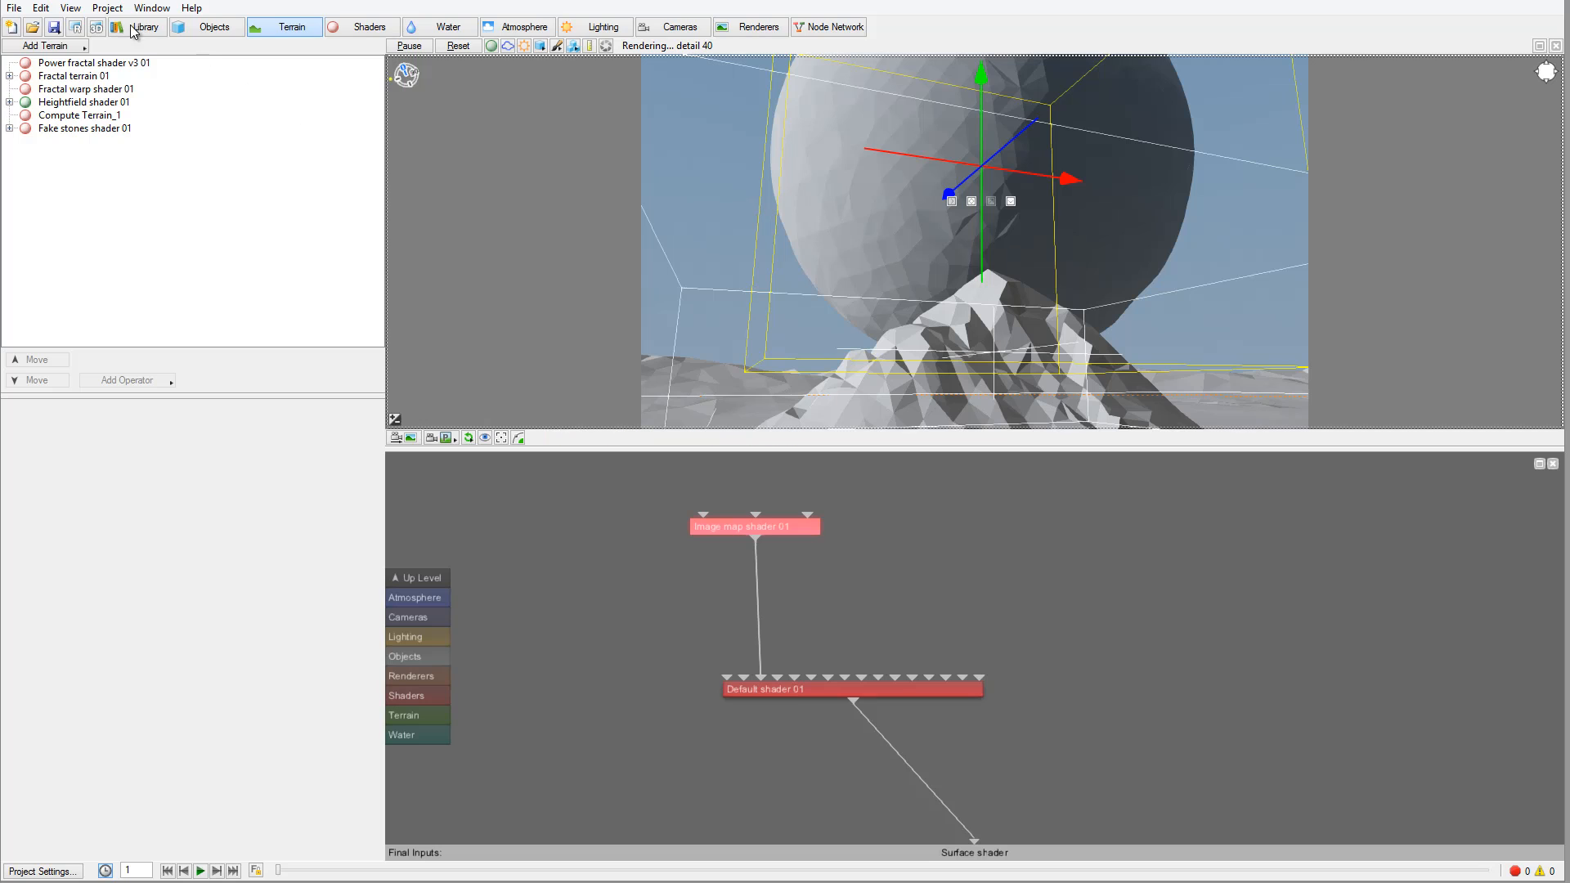
pyautogui.click(211, 29)
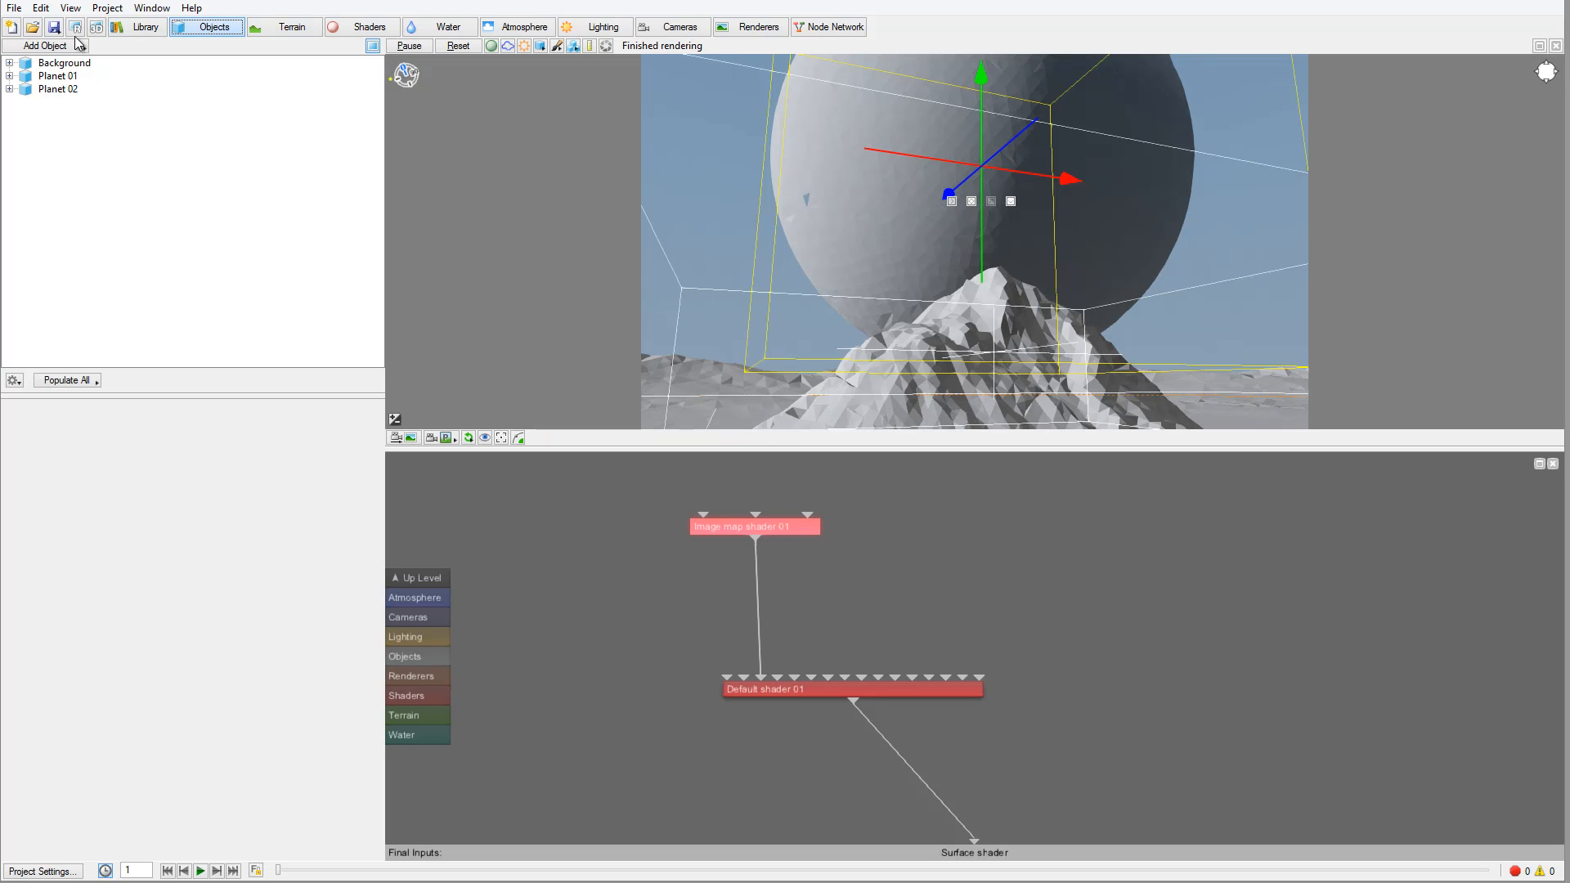
pyautogui.click(50, 89)
pyautogui.click(15, 439)
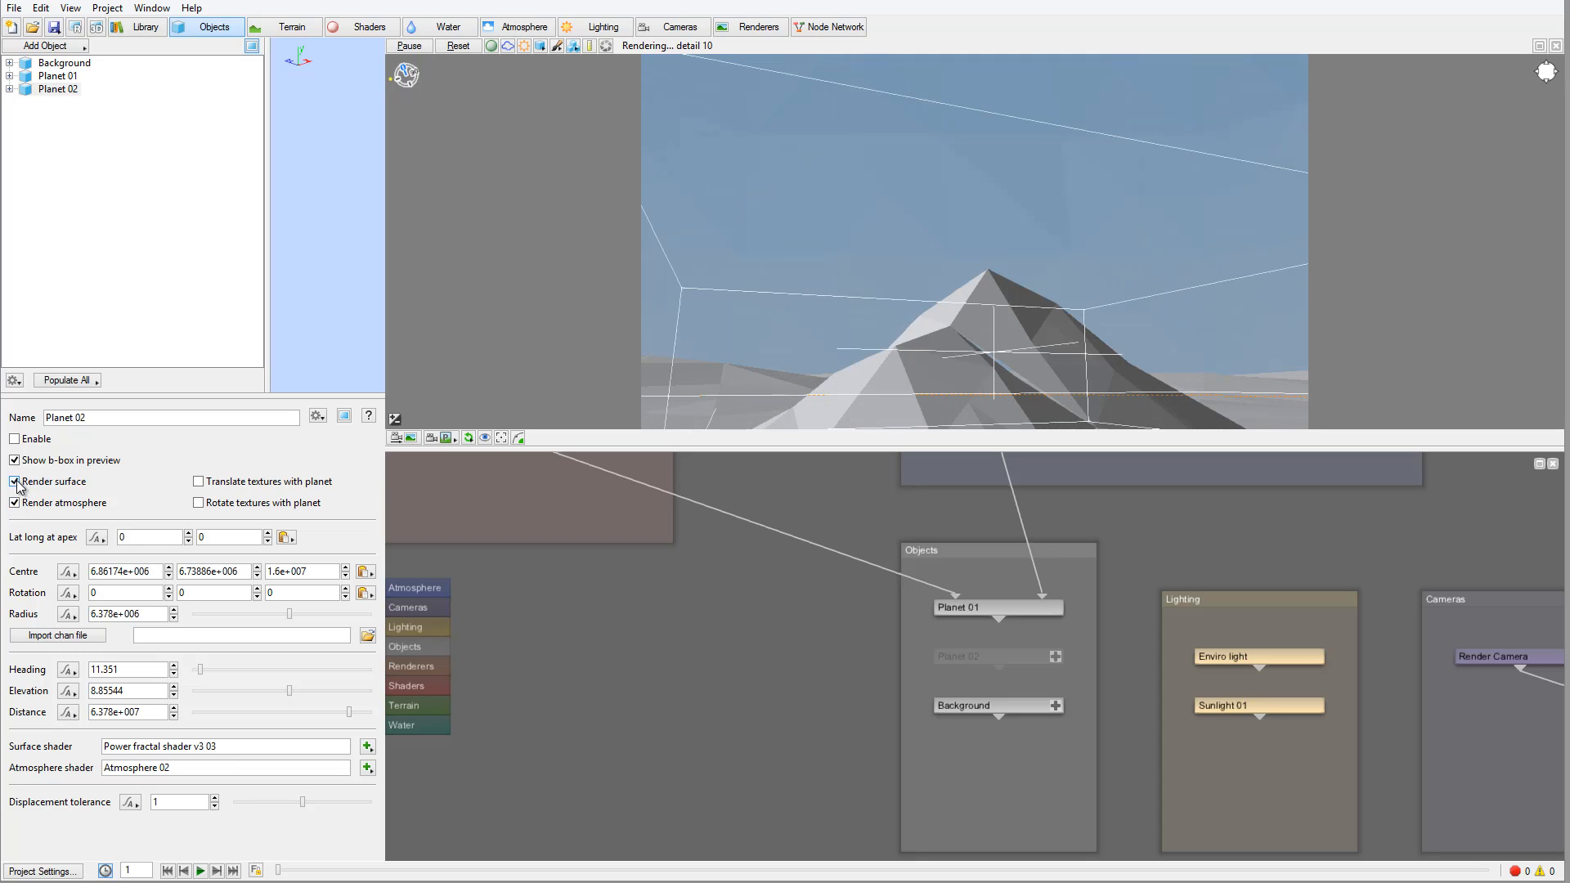
pyautogui.click(15, 481)
pyautogui.click(14, 503)
pyautogui.click(14, 460)
# Step: In the Background's internal network, set the Image map shader's projection type to Through camera and assign Render Camera as its projection camera
pyautogui.rightClick(996, 709)
pyautogui.click(1077, 745)
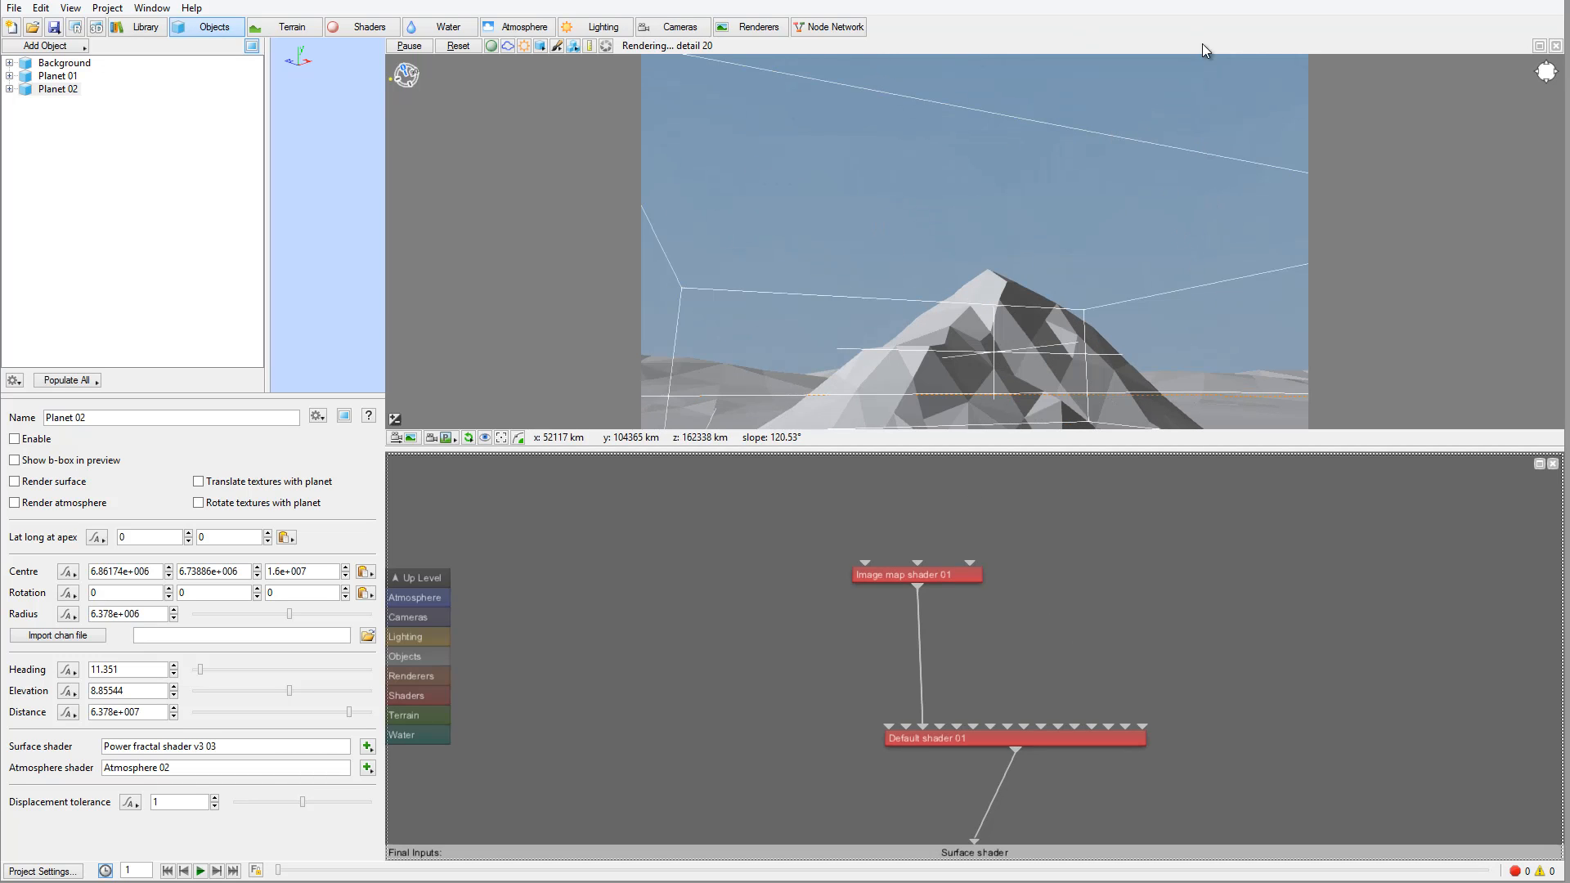
pyautogui.doubleClick(909, 575)
pyautogui.moveTo(823, 62); pyautogui.dragTo(553, 124)
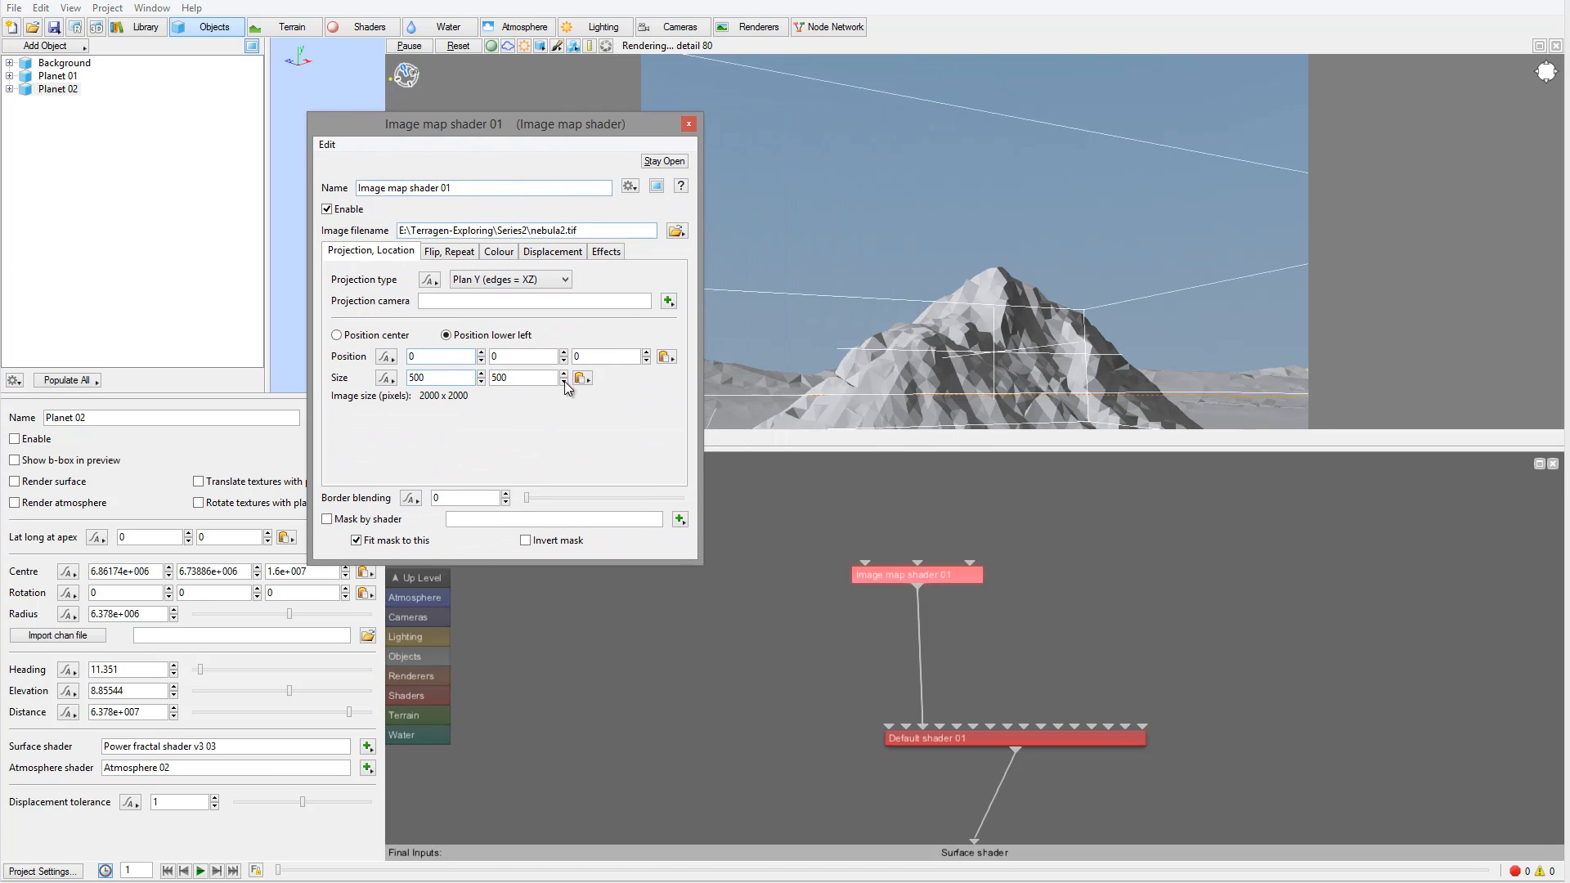
pyautogui.click(561, 282)
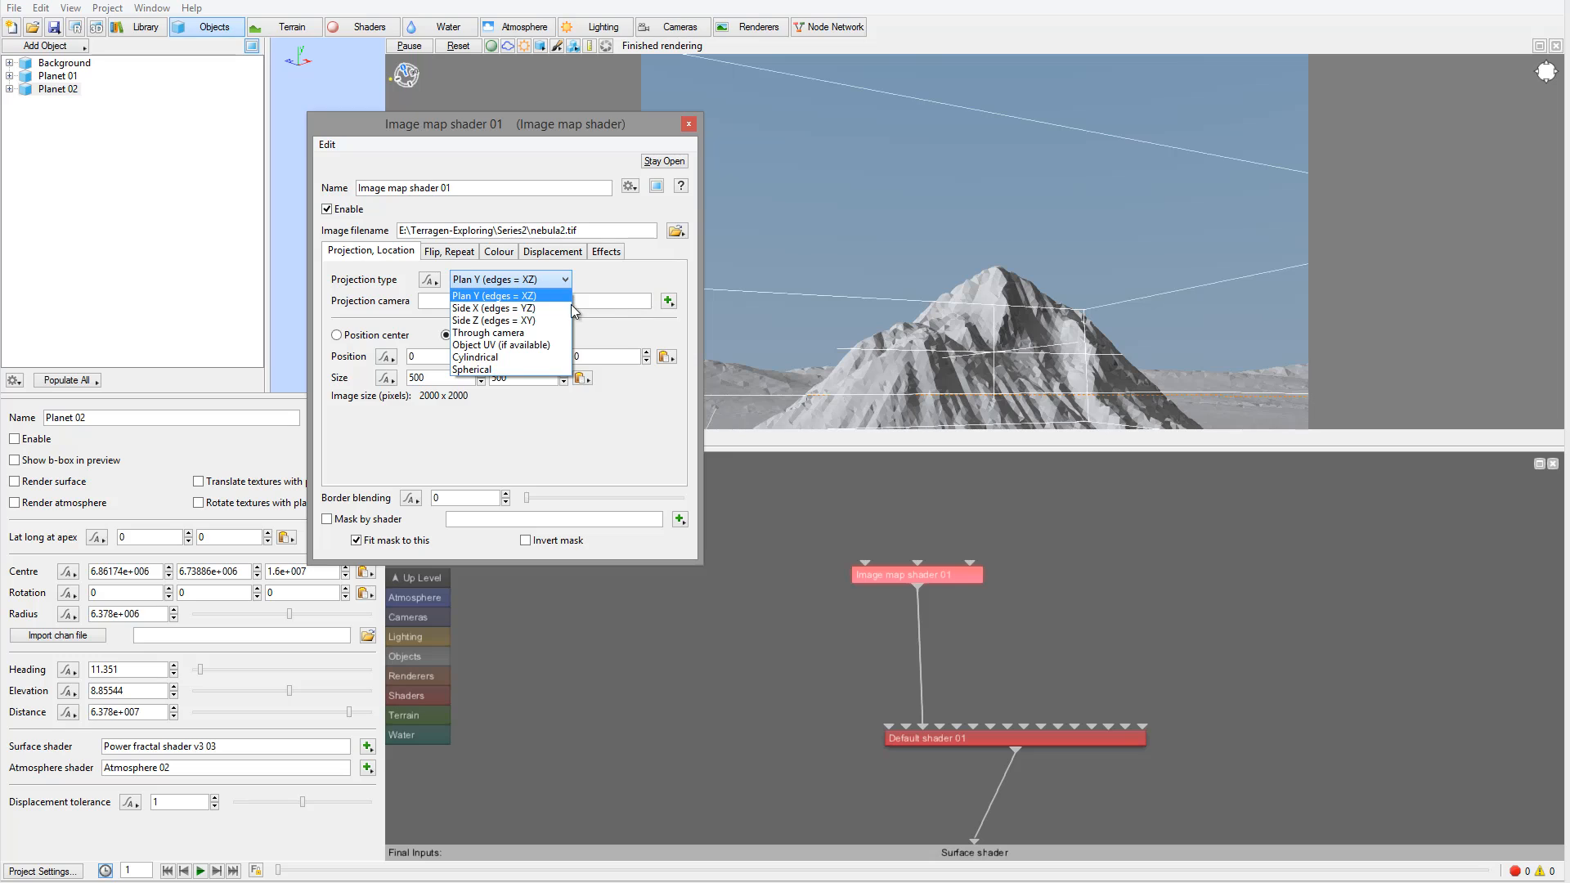
pyautogui.click(523, 333)
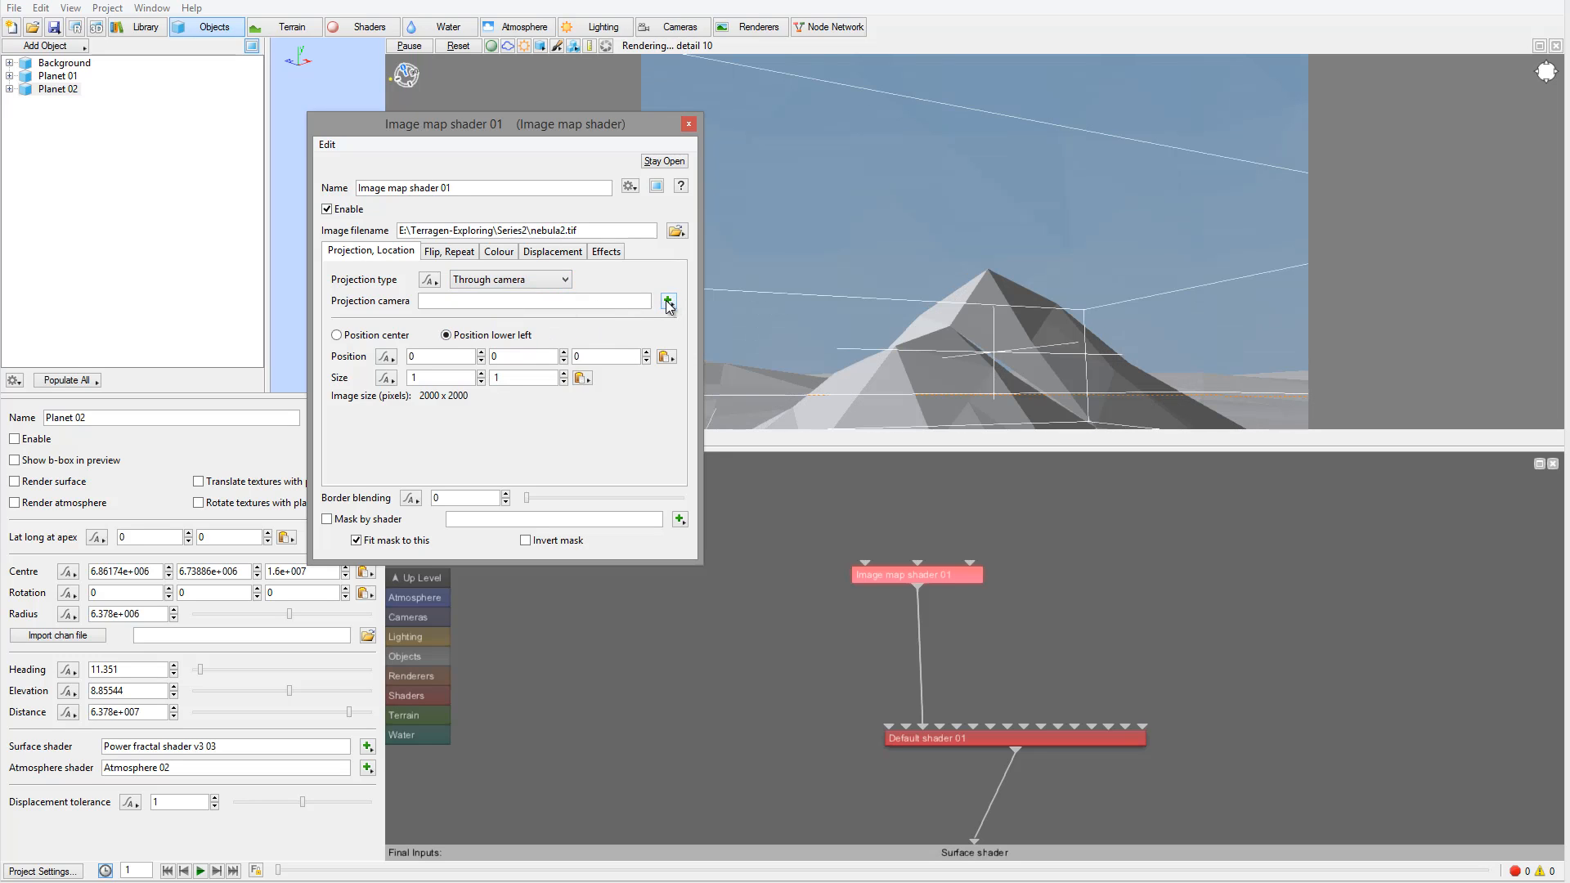
pyautogui.click(669, 302)
pyautogui.moveTo(791, 348)
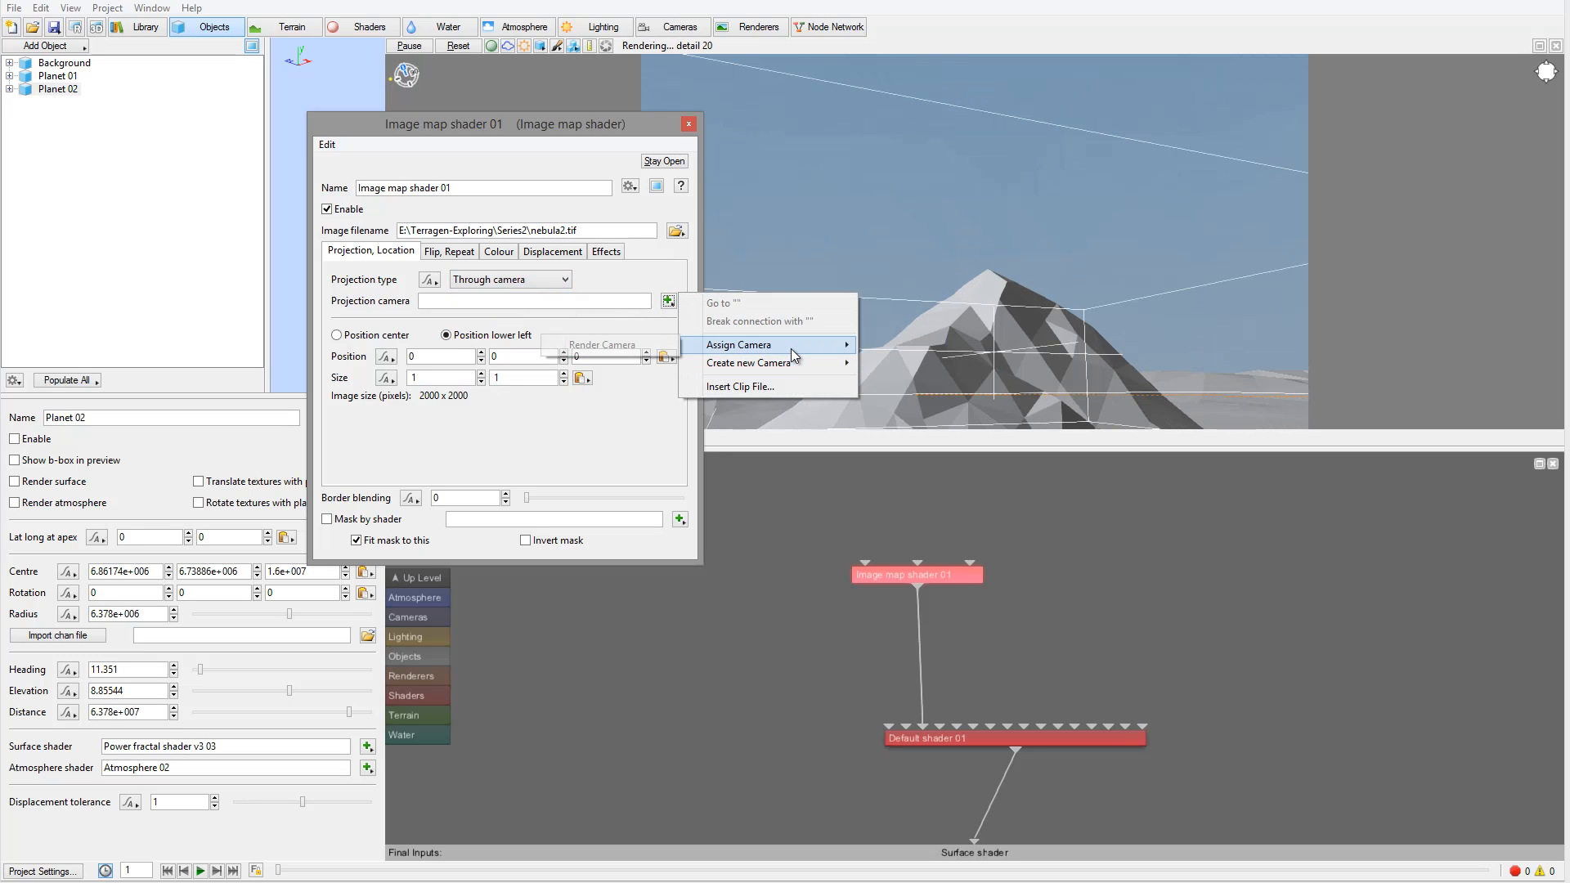
pyautogui.click(630, 348)
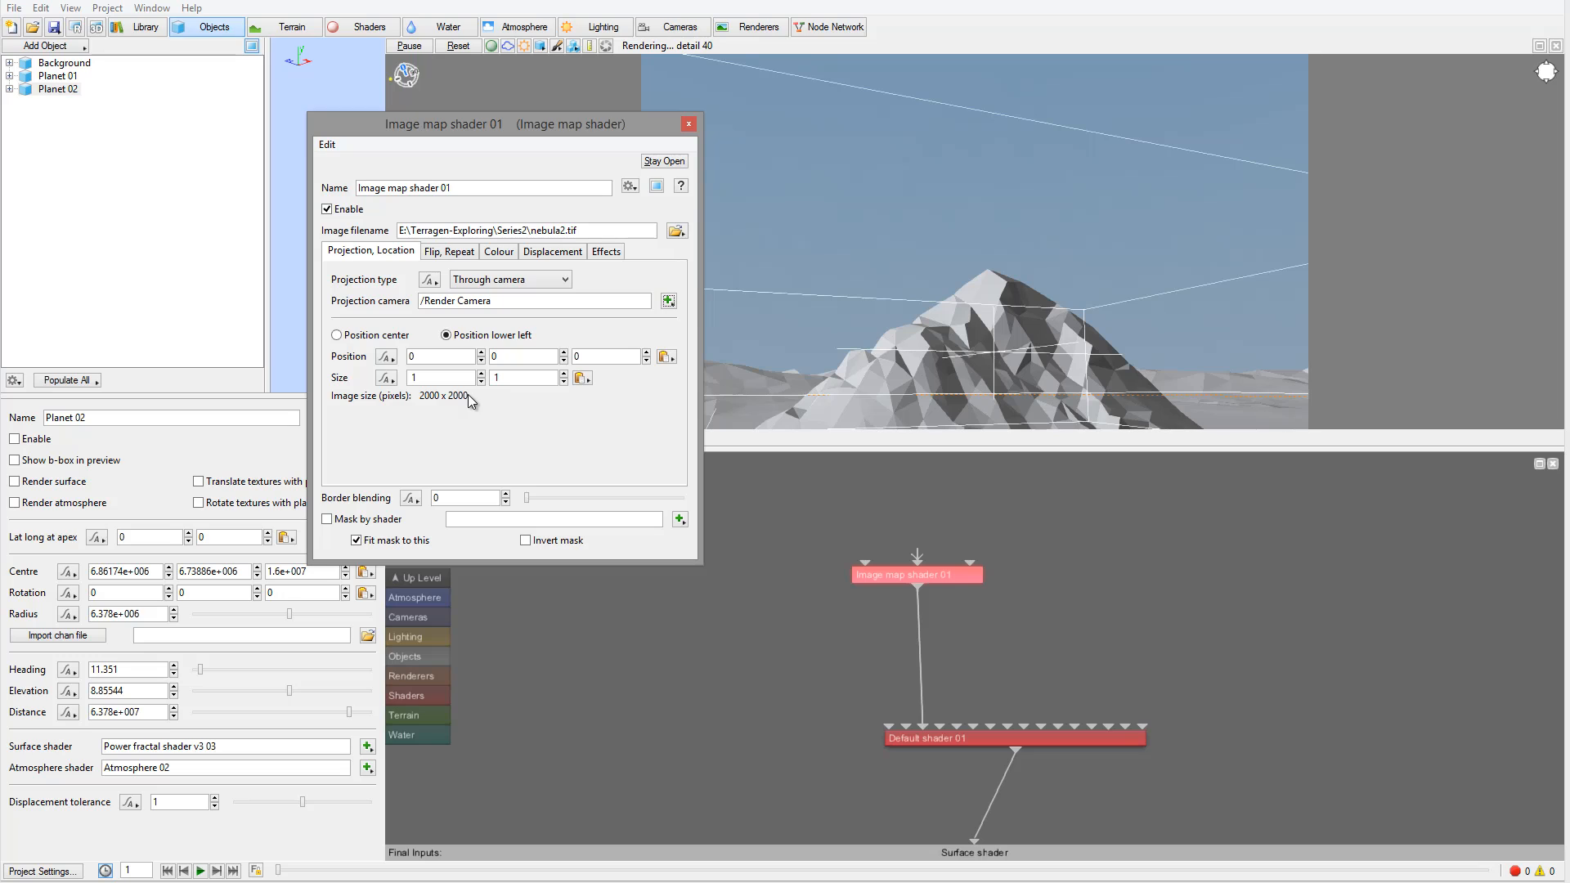
# Step: Set the Image map shader's size to 2000 by 2000 and keep its settings window open
pyautogui.doubleClick(427, 375)
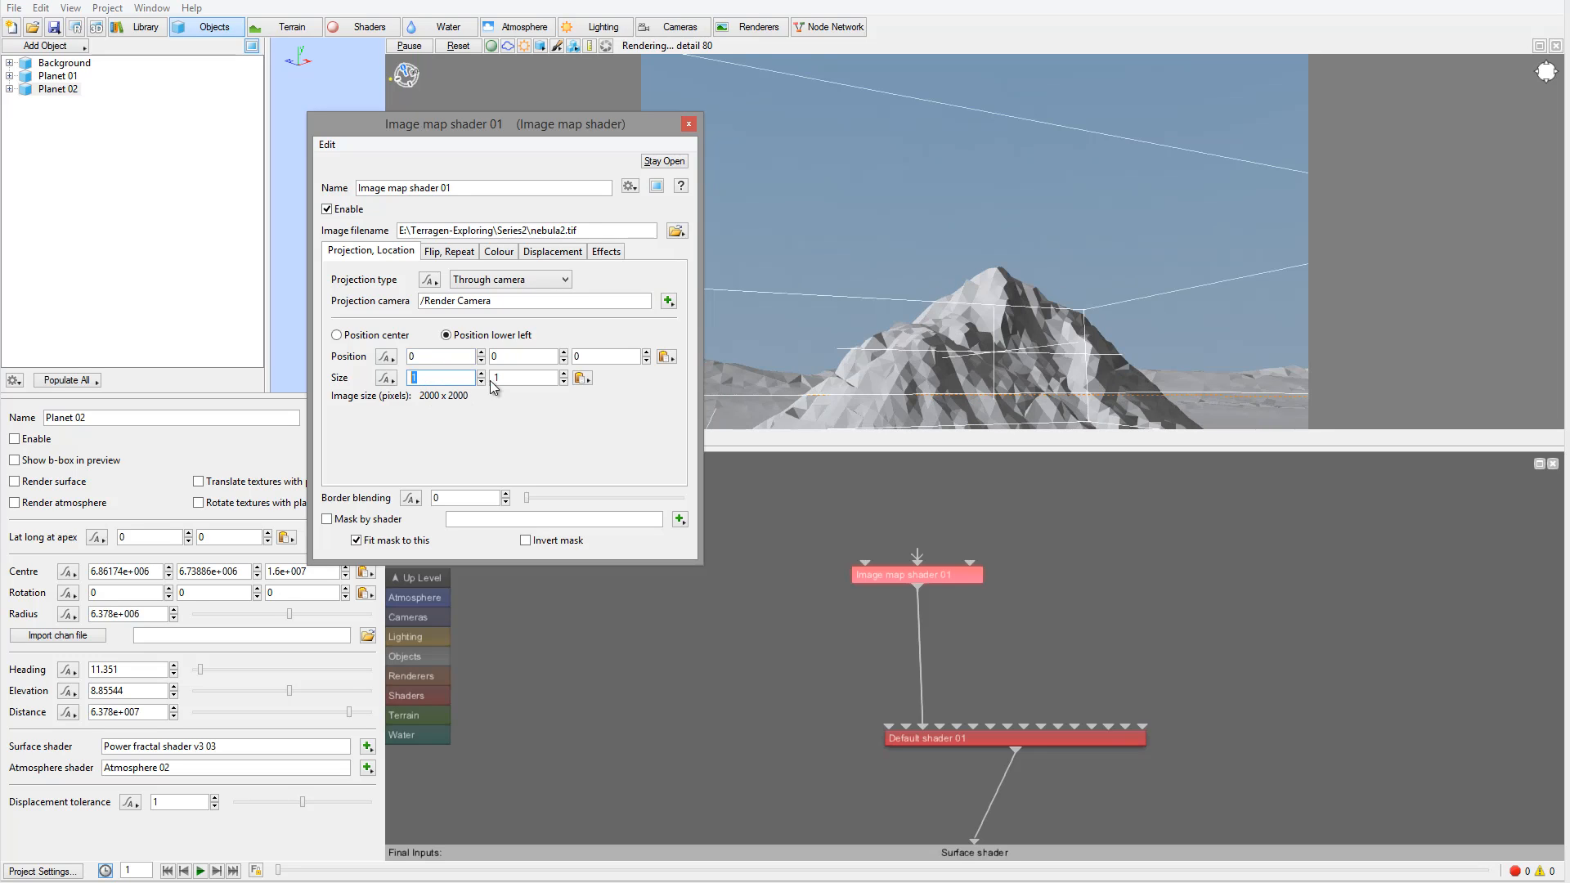
pyautogui.write('2000')
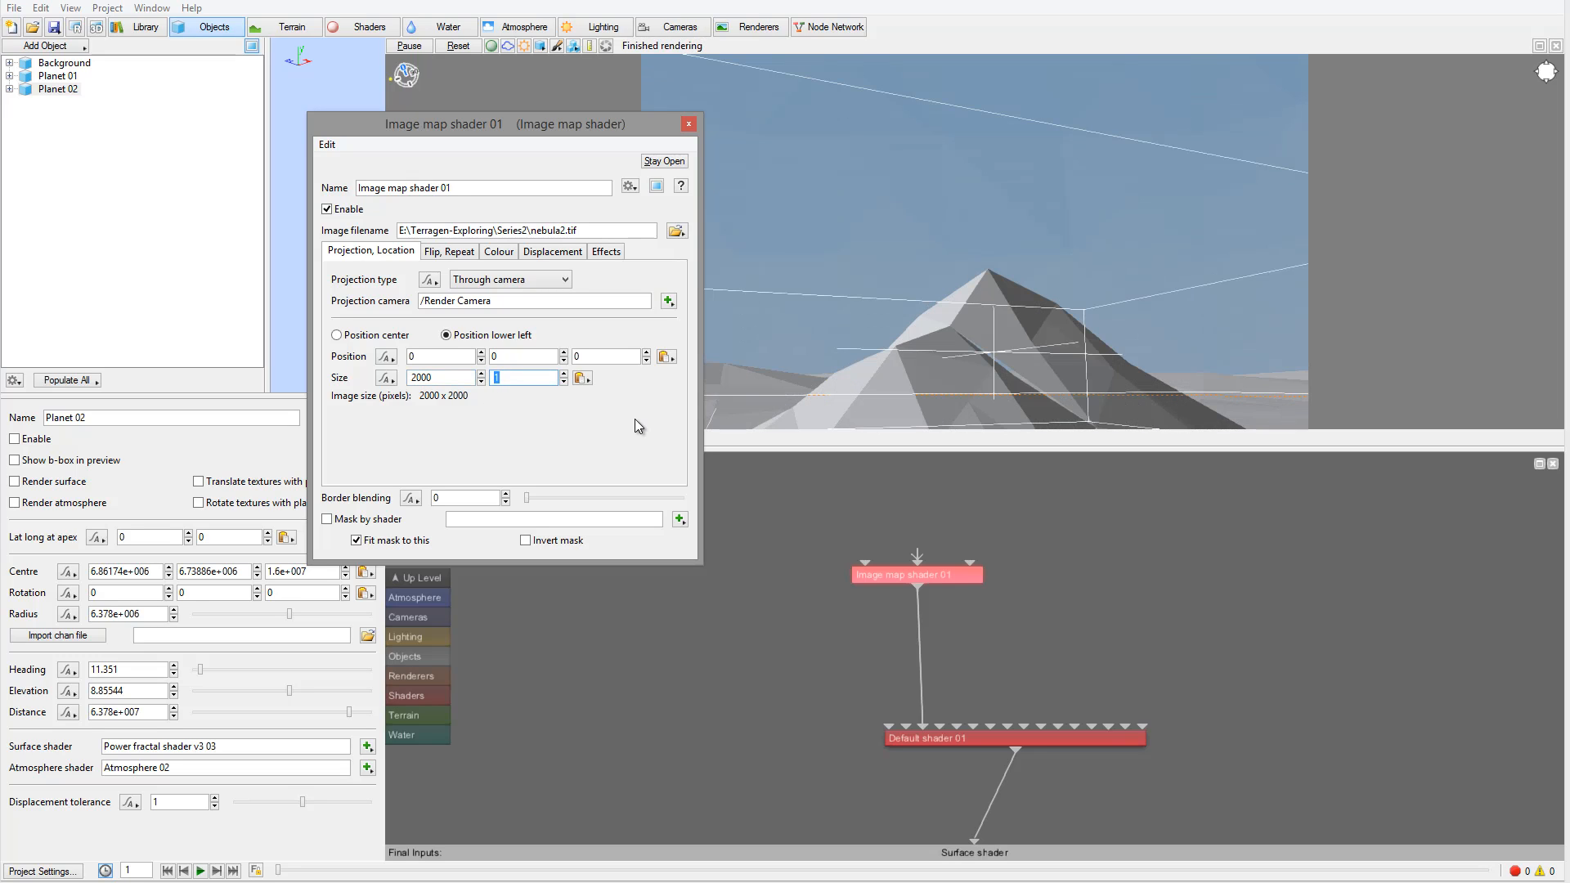
pyautogui.write('2000')
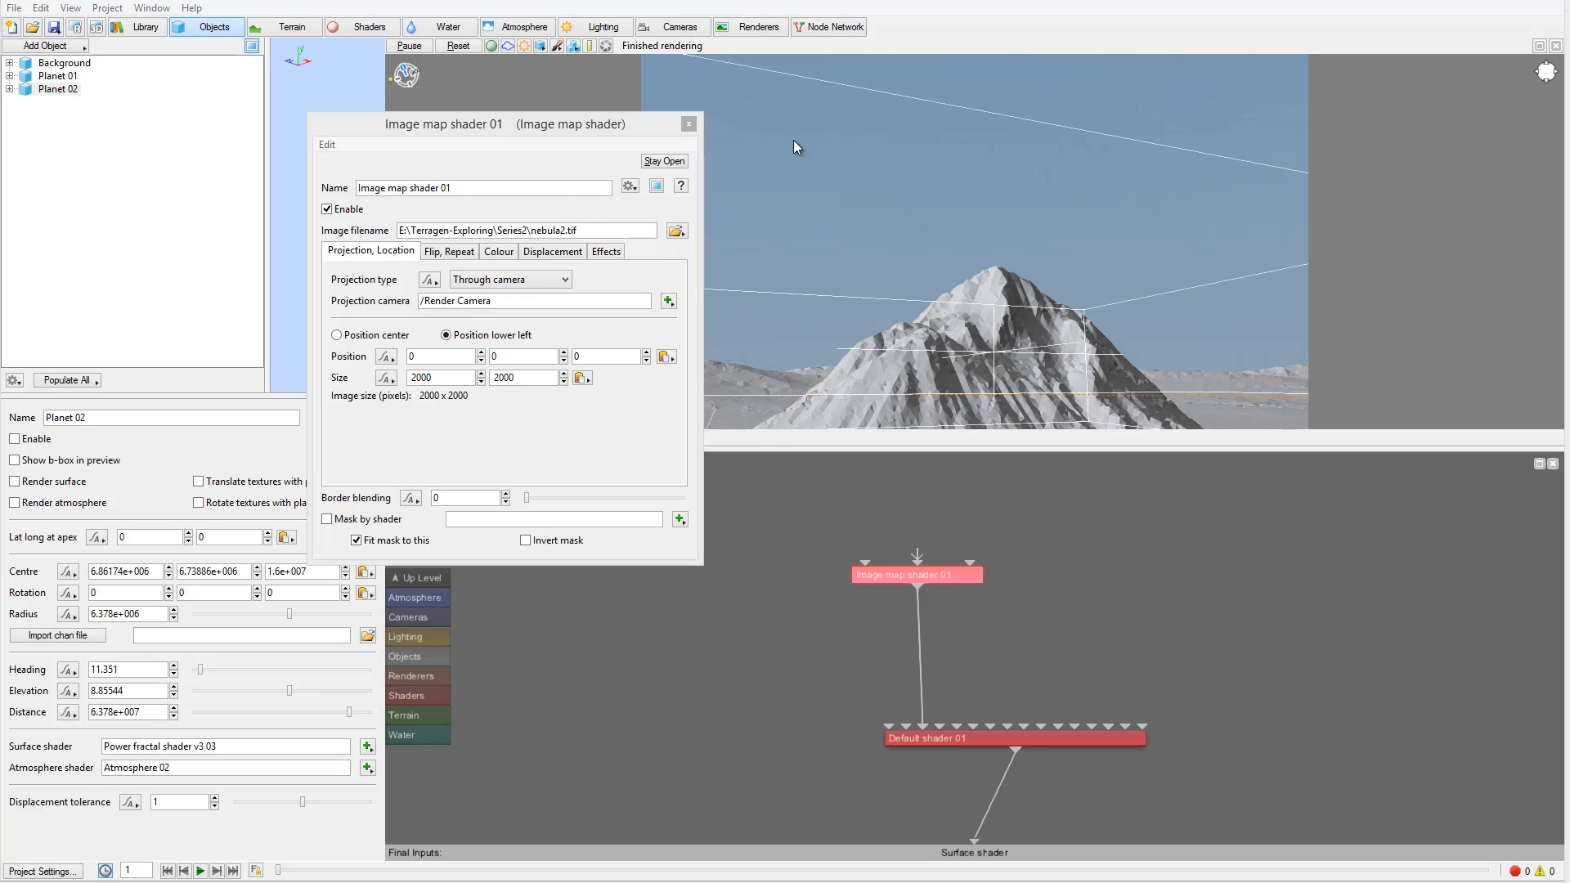
pyautogui.moveTo(555, 122); pyautogui.dragTo(717, 105)
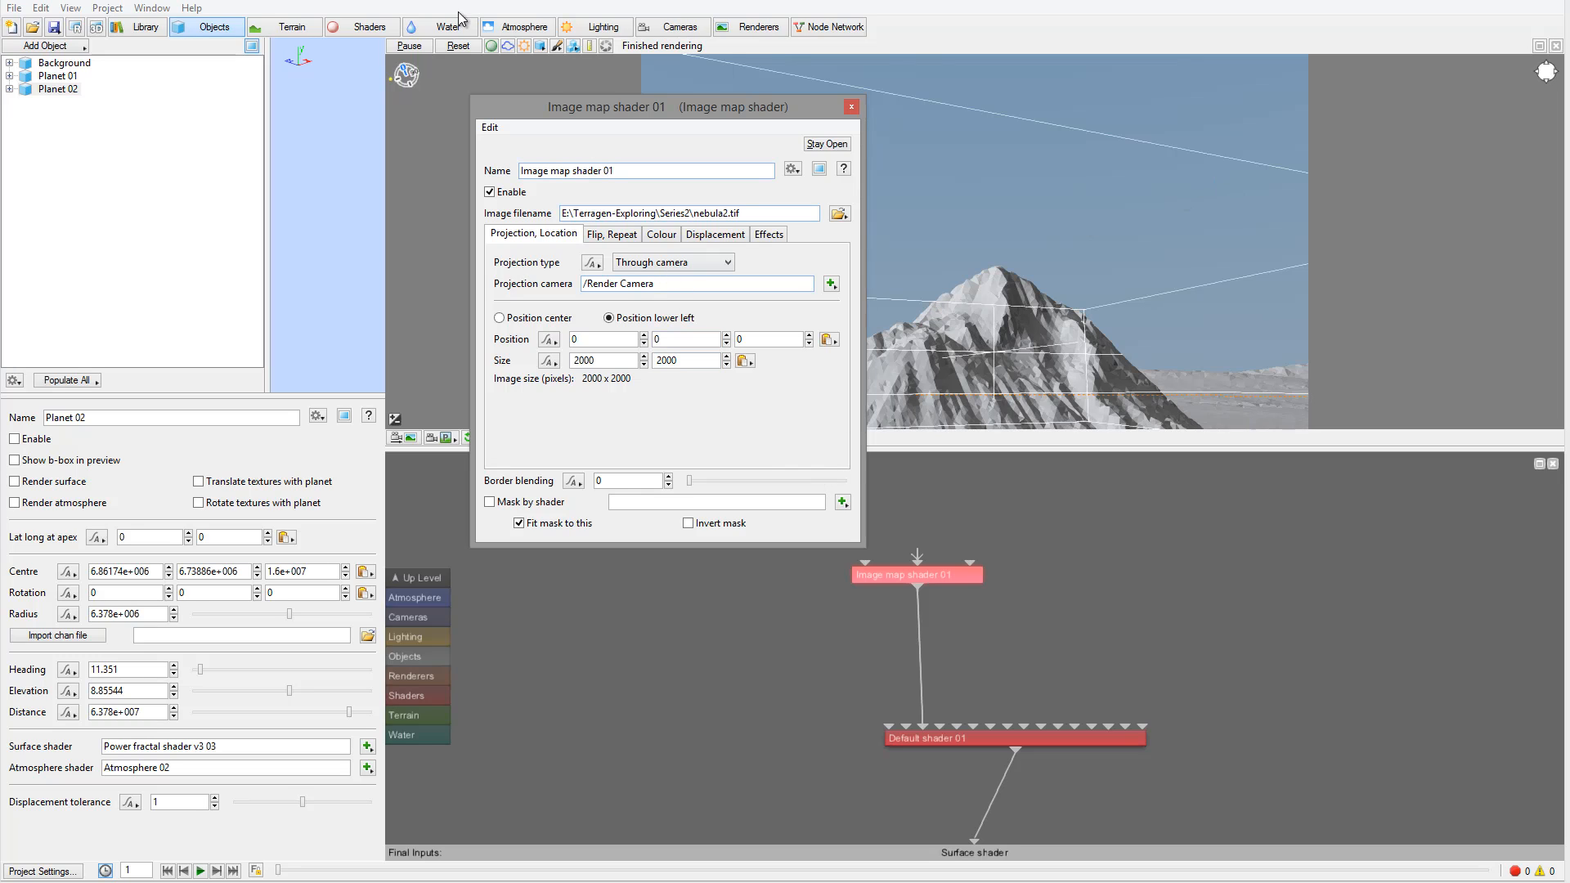
pyautogui.click(842, 146)
pyautogui.moveTo(664, 107); pyautogui.dragTo(685, 140)
# Step: Set Atmosphere 01's haze density to 0, haze horizon colour to 0.25, haze exp height to 0 and bluesky exp height to 500
pyautogui.click(508, 33)
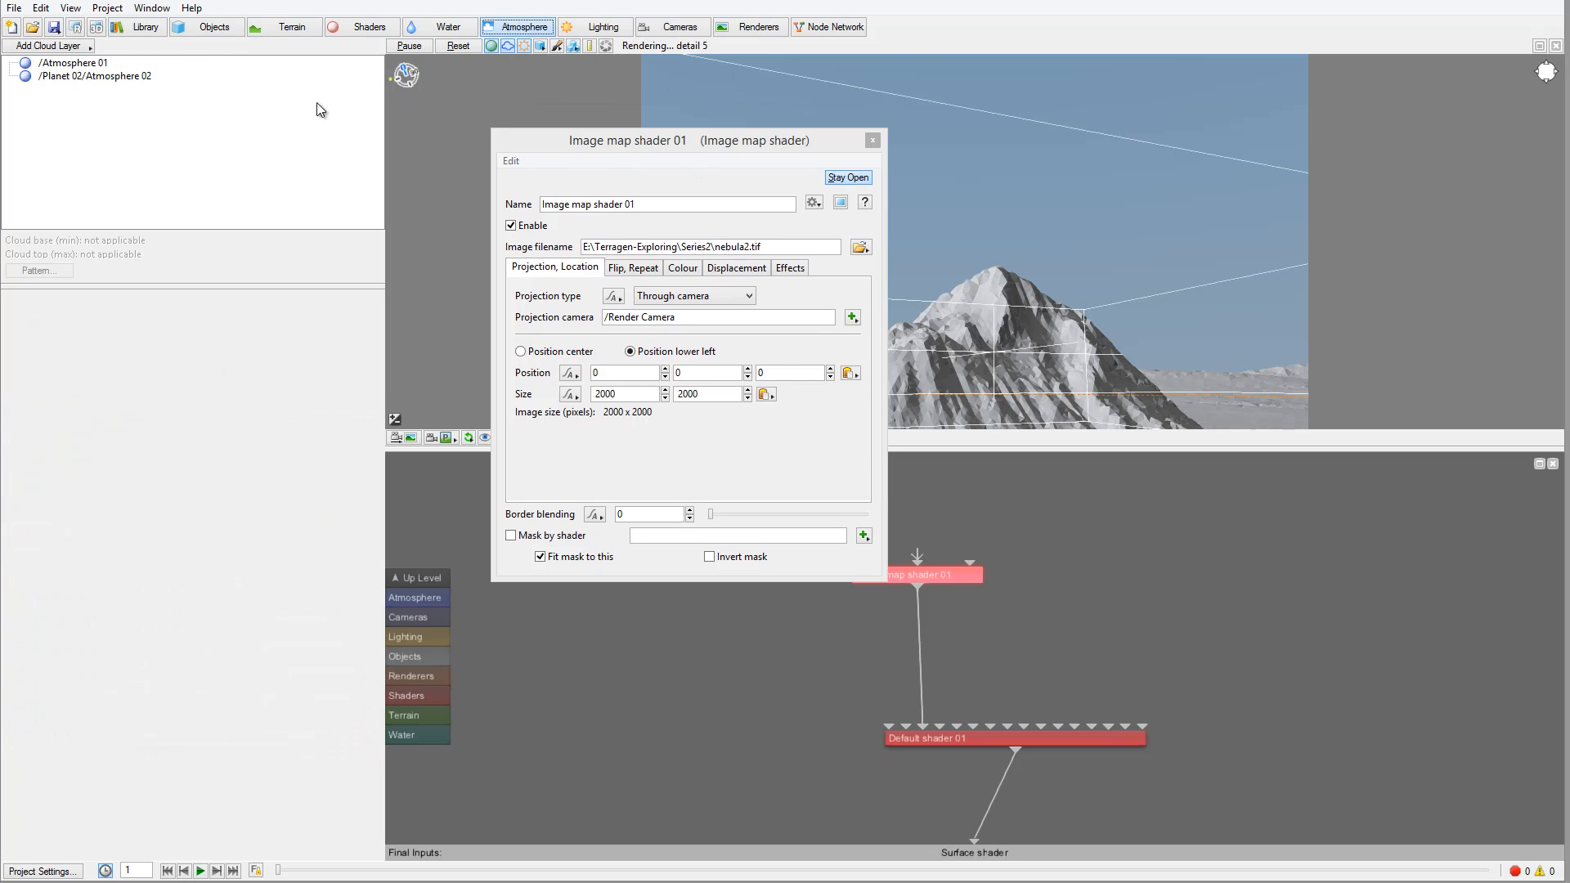
pyautogui.click(62, 65)
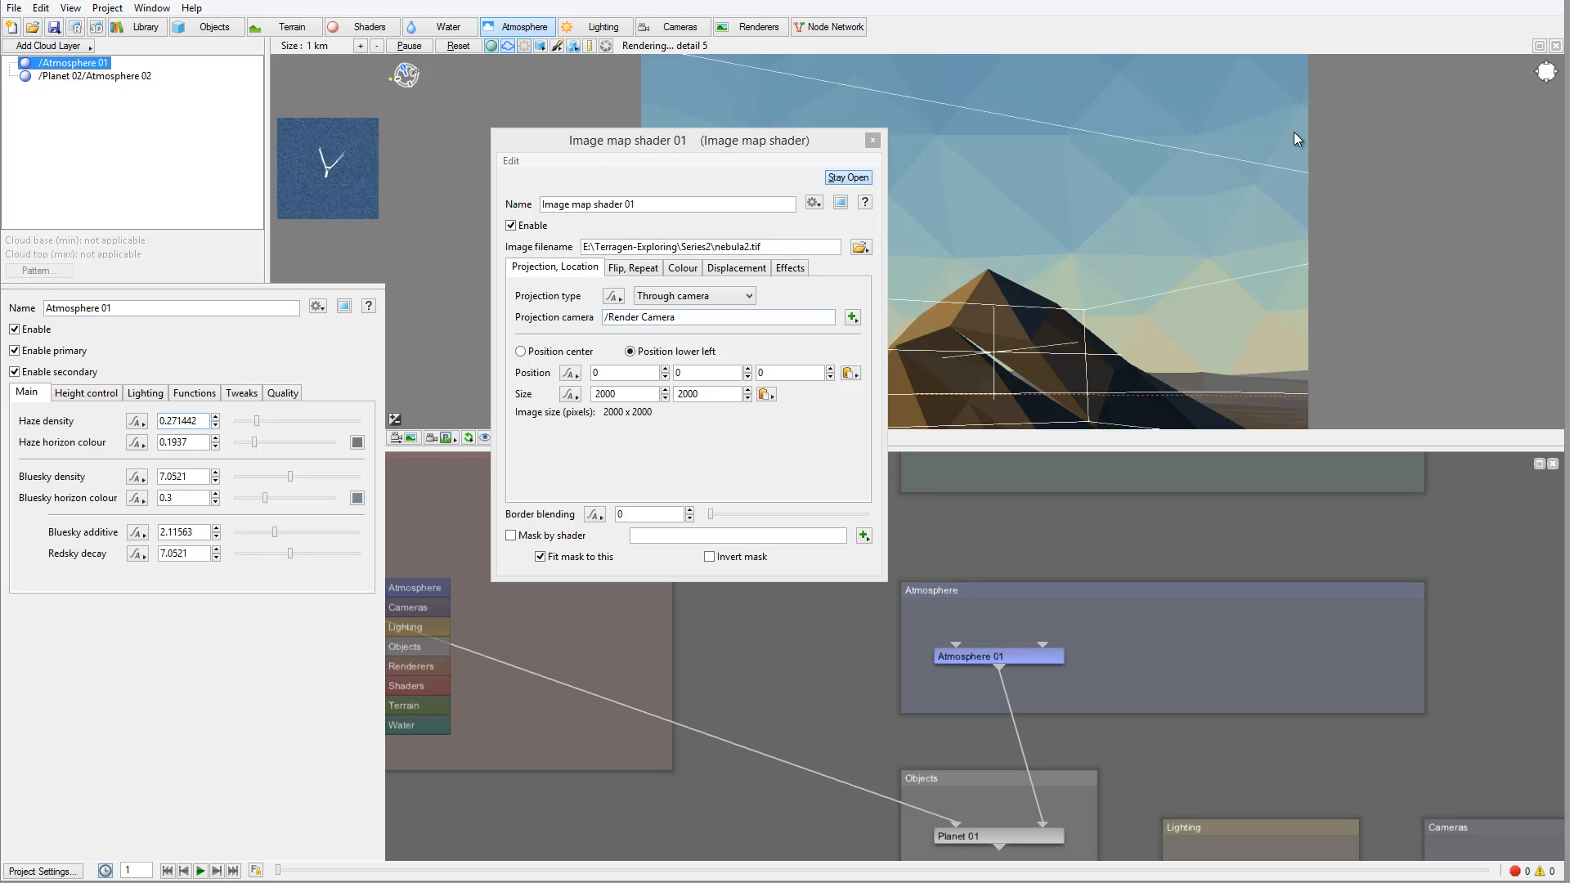
pyautogui.moveTo(256, 424); pyautogui.dragTo(218, 431)
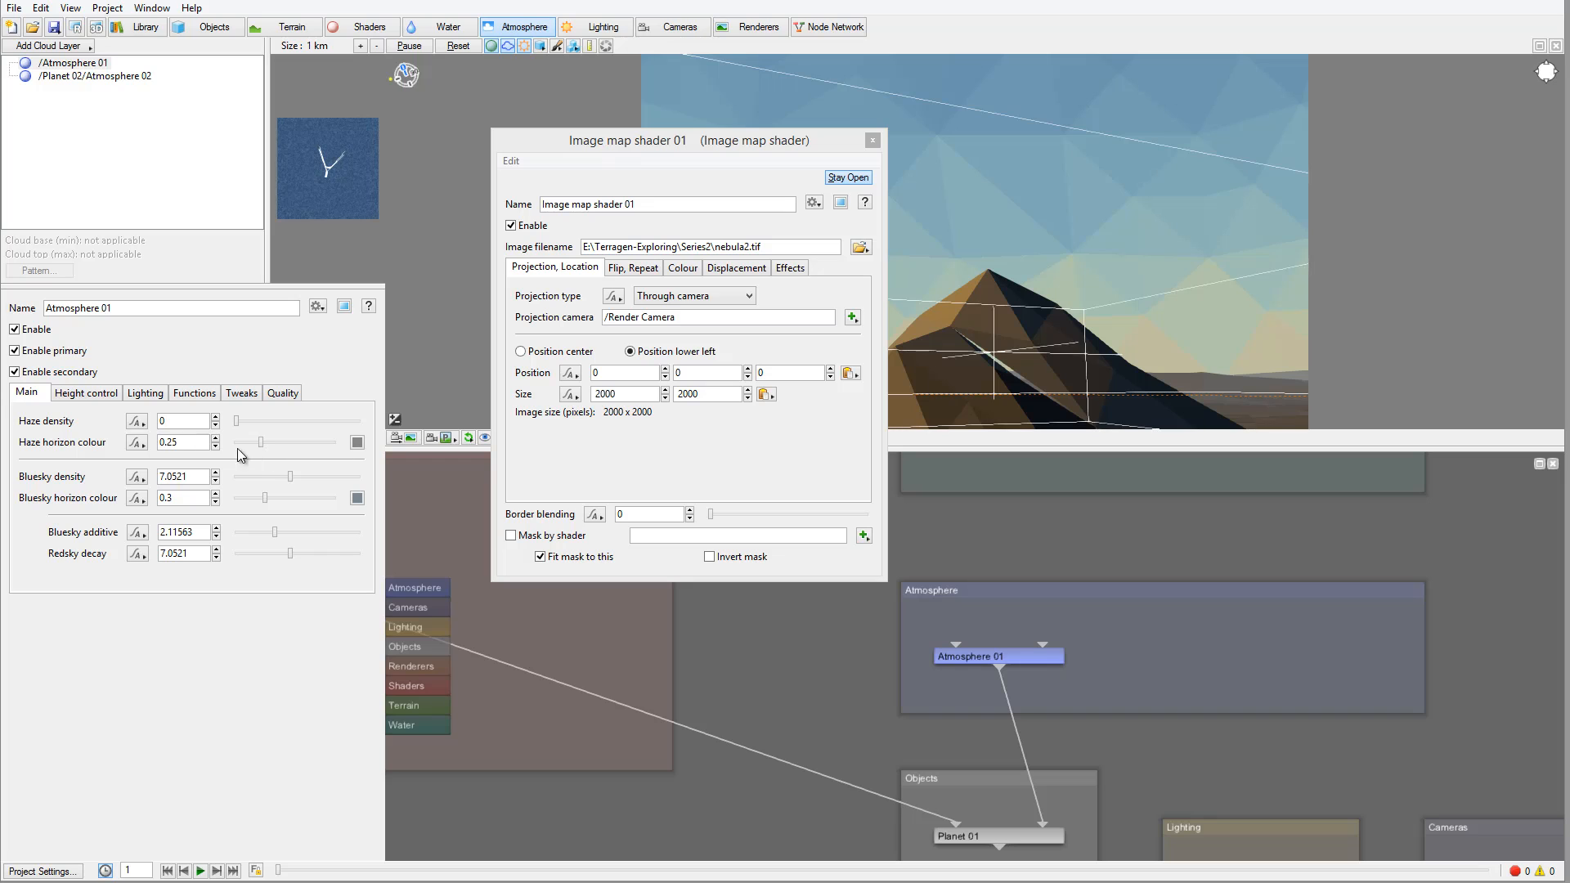
pyautogui.click(114, 395)
pyautogui.moveTo(230, 422)
pyautogui.mouseDown()
pyautogui.moveTo(206, 431)
pyautogui.moveTo(245, 445)
pyautogui.moveTo(219, 445)
pyautogui.mouseUp()
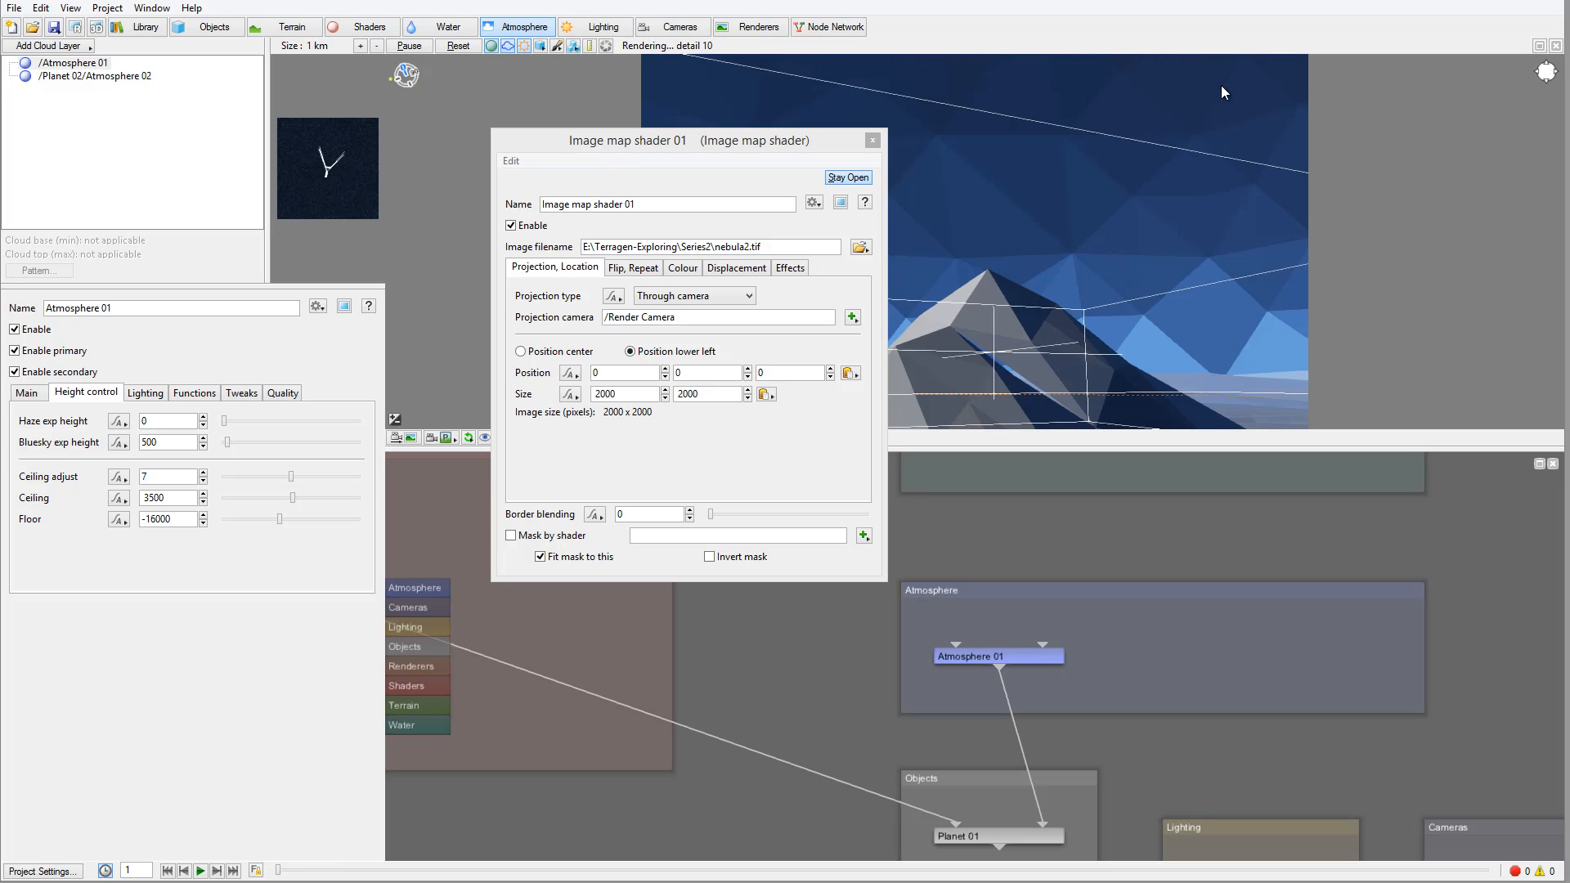
# Step: Set Atmosphere 01's ceiling adjust to 5, ceiling to -85000 and floor to -100000
pyautogui.moveTo(802, 137); pyautogui.dragTo(636, 160)
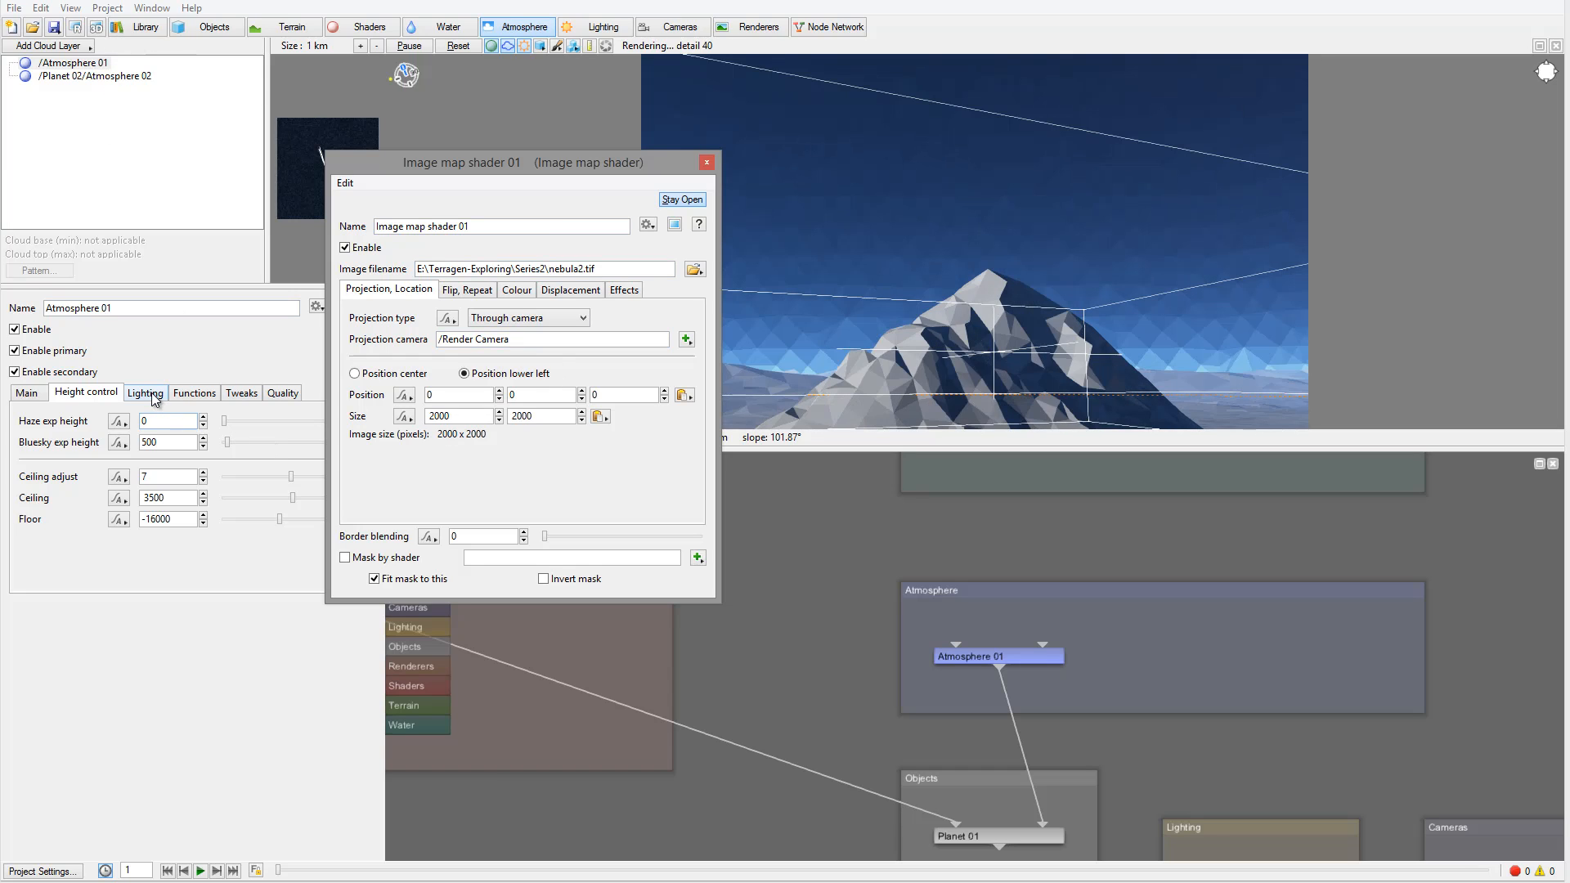
pyautogui.moveTo(292, 477); pyautogui.dragTo(224, 519)
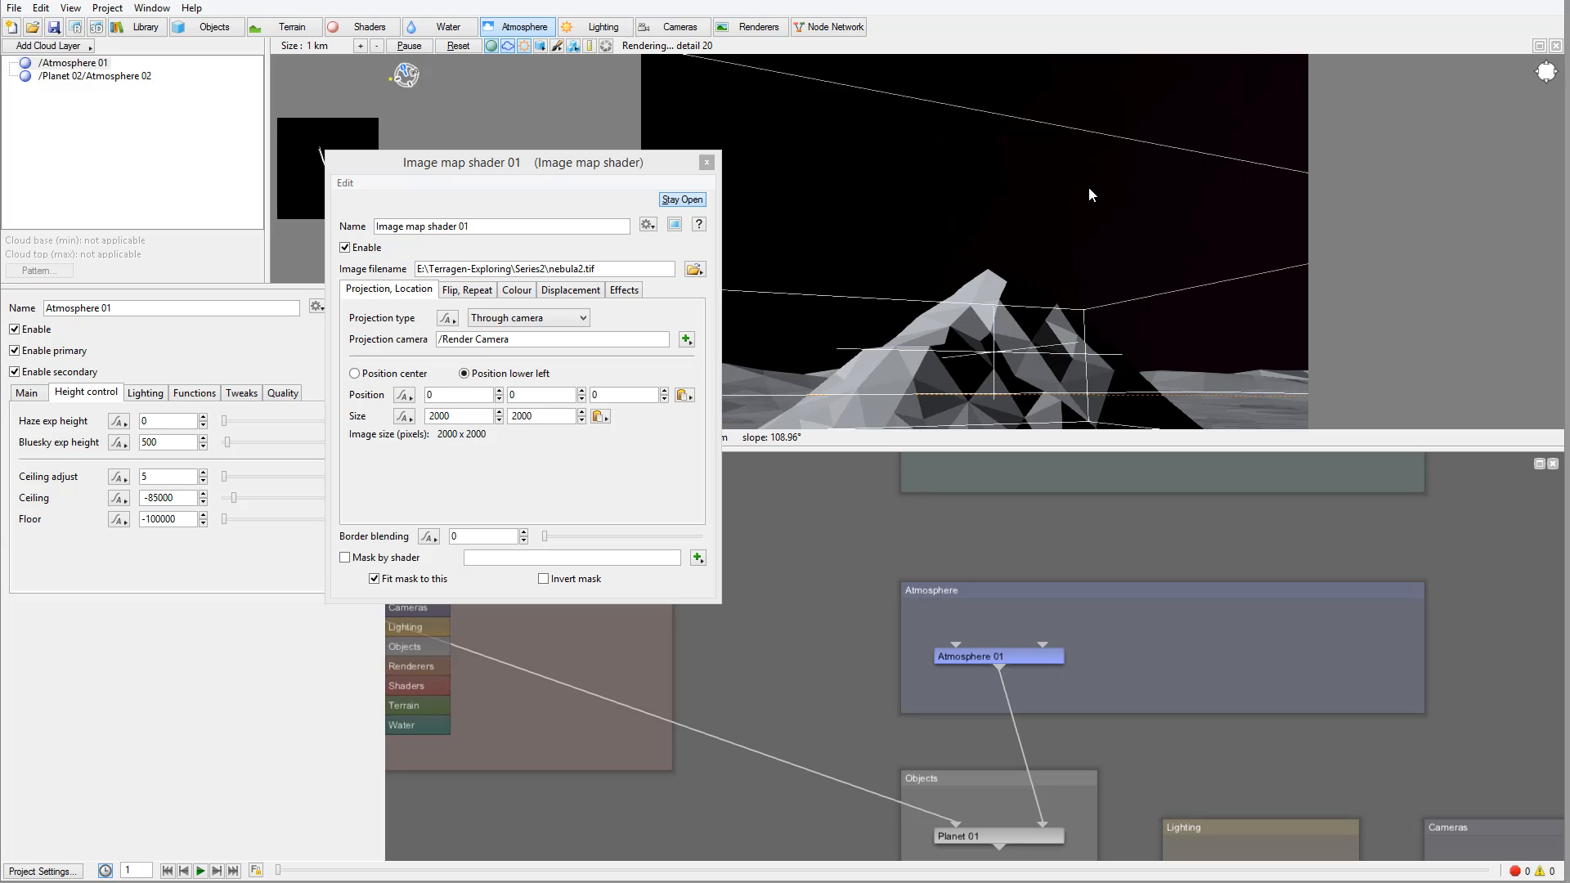
pyautogui.keyDown('alt'); pyautogui.moveTo(990, 269); pyautogui.dragTo(1308, 232); pyautogui.keyUp('alt')
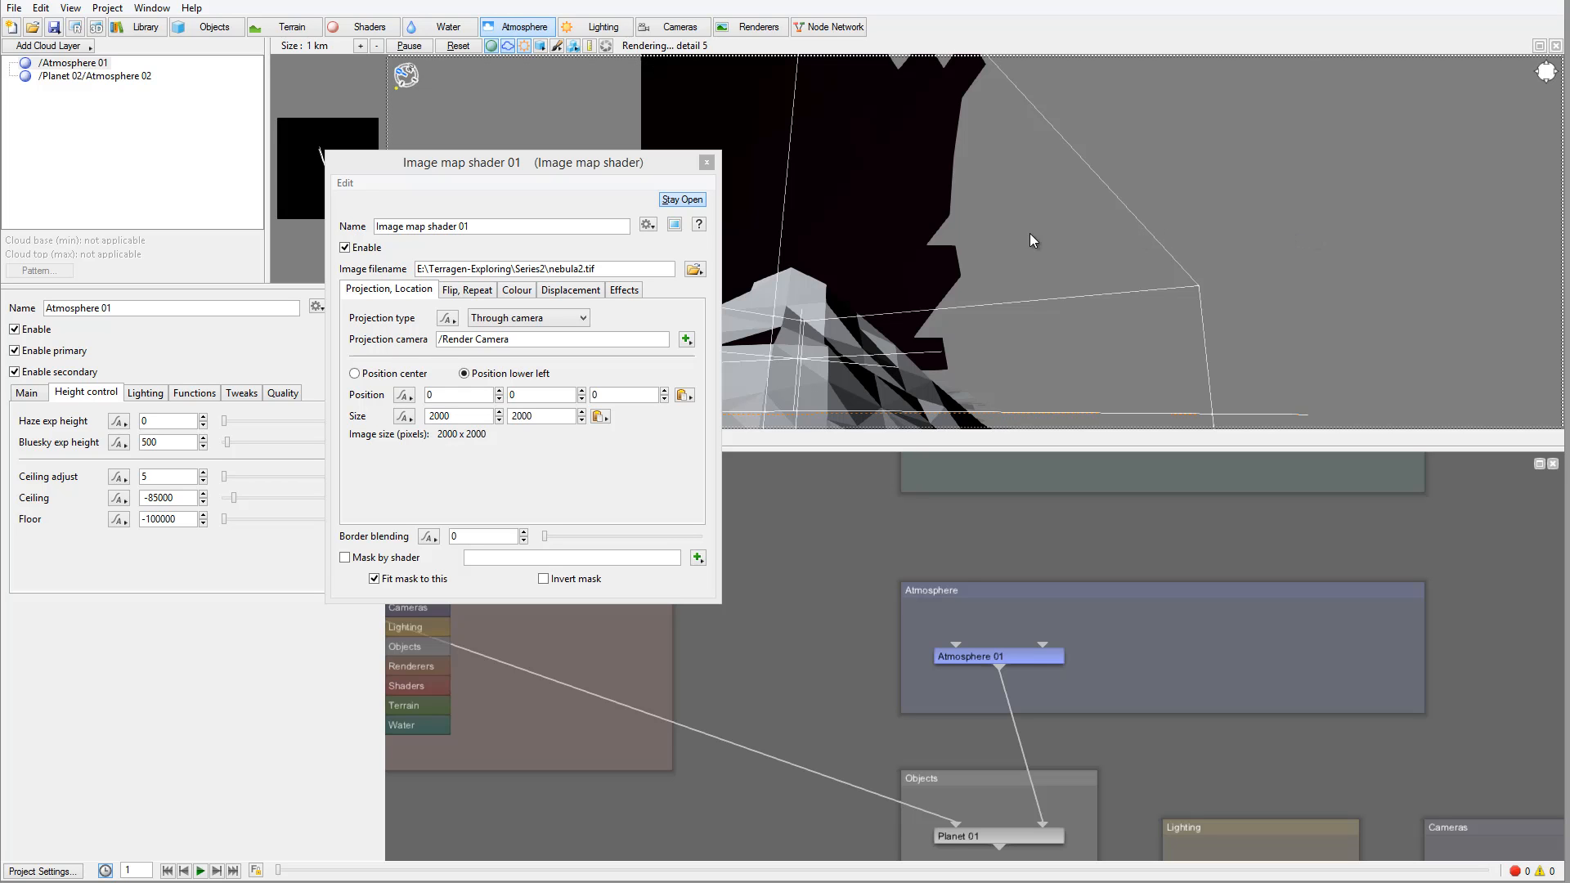
pyautogui.keyDown('alt'); pyautogui.moveTo(1029, 233); pyautogui.dragTo(941, 180); pyautogui.keyUp('alt')
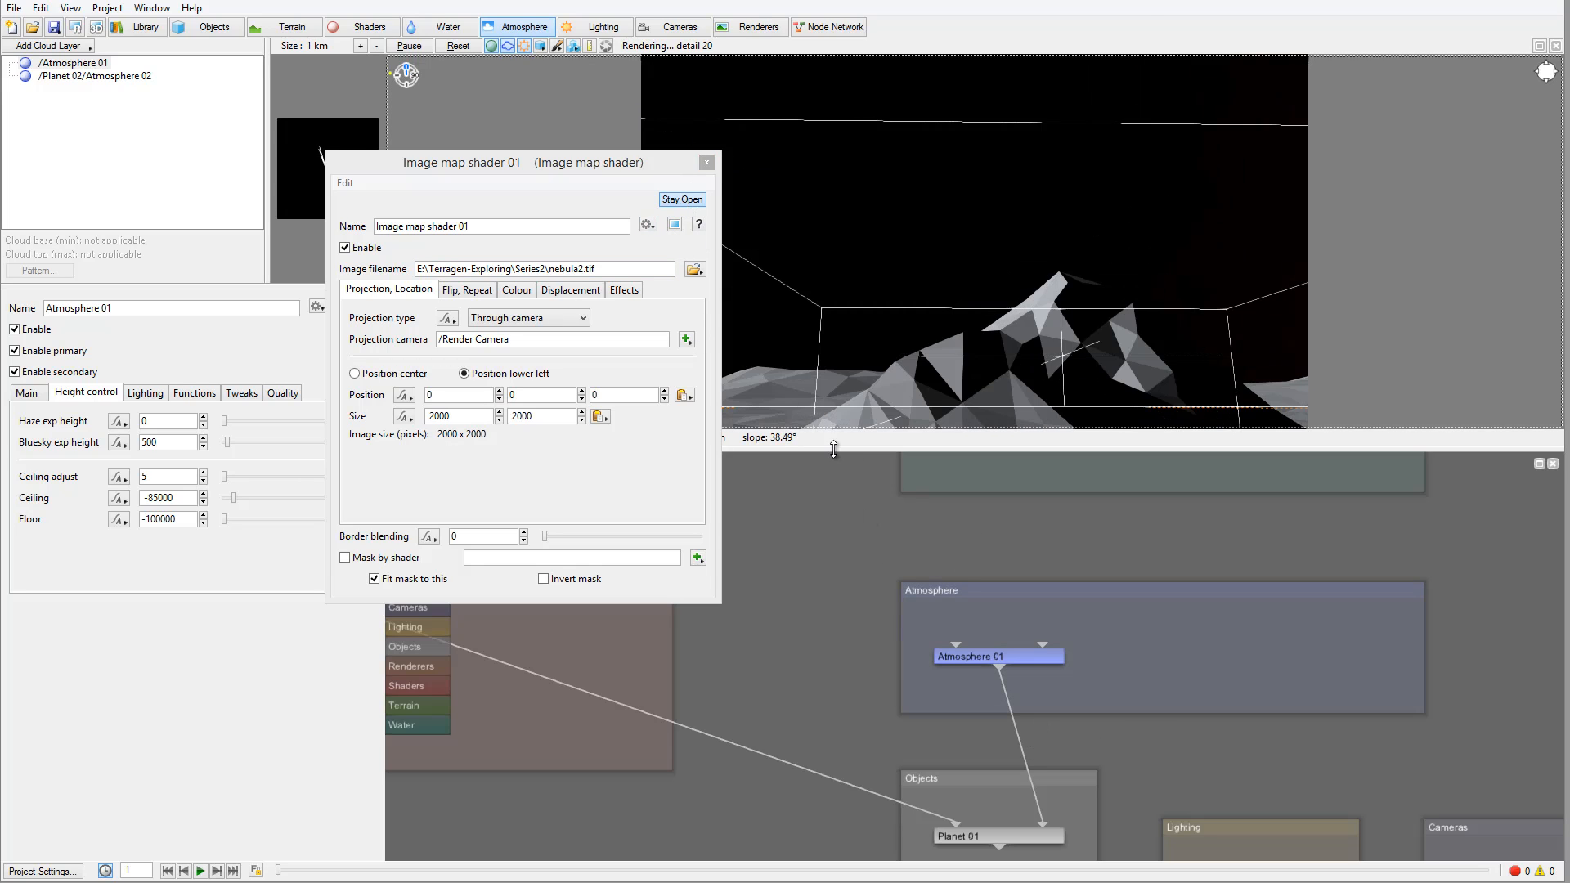
# Step: In the Background's Default shader, set image projection to Through camera and assign Render Camera as the projection camera
pyautogui.click(785, 614)
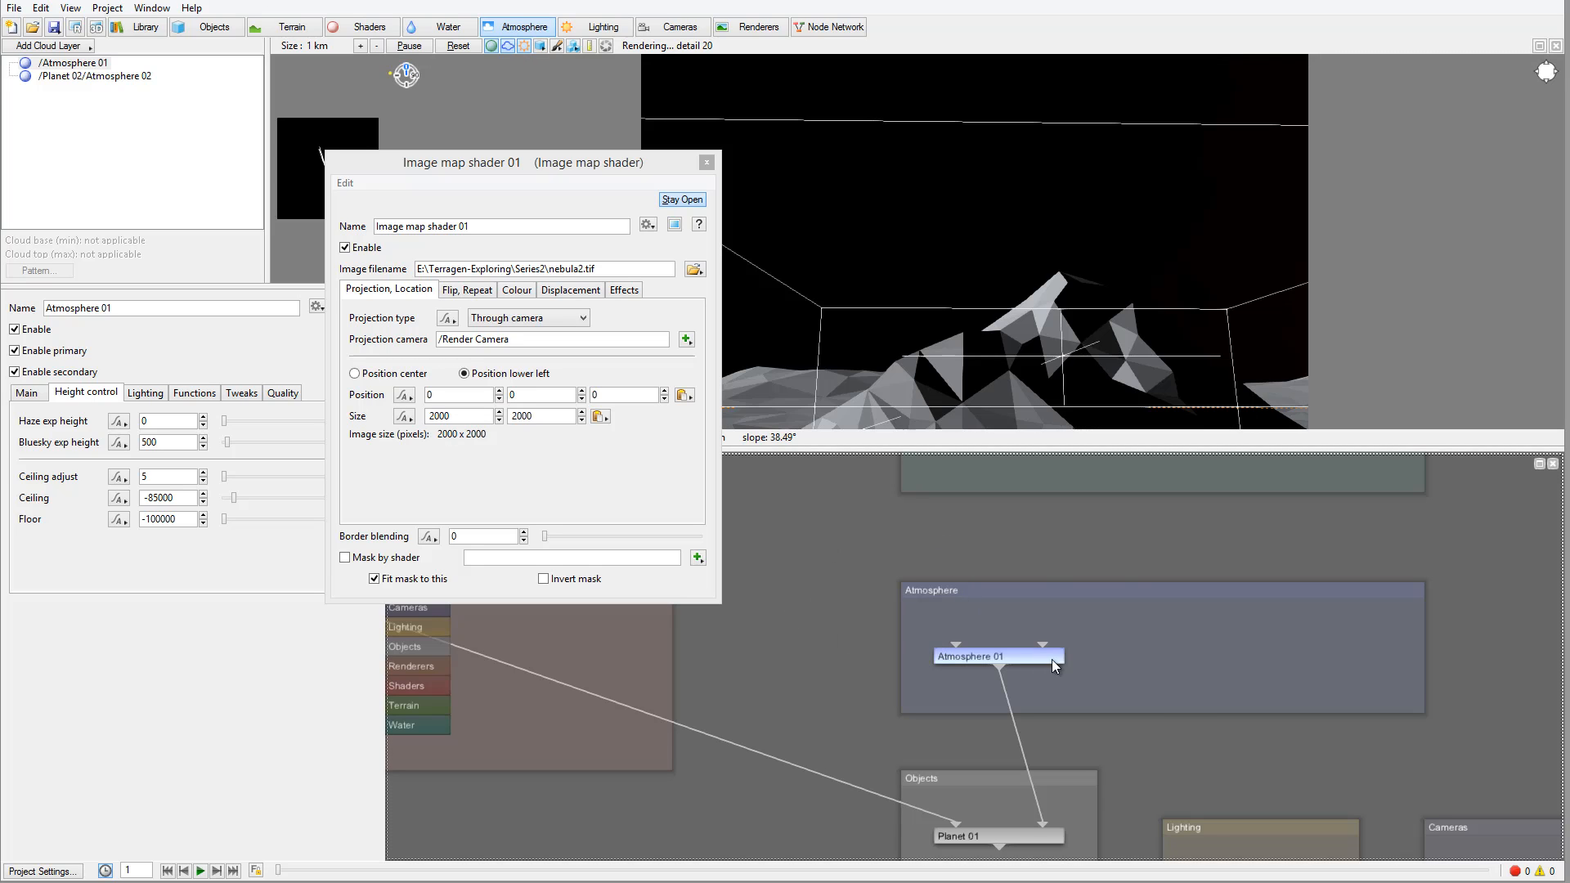
pyautogui.moveTo(1181, 735); pyautogui.dragTo(1081, 487)
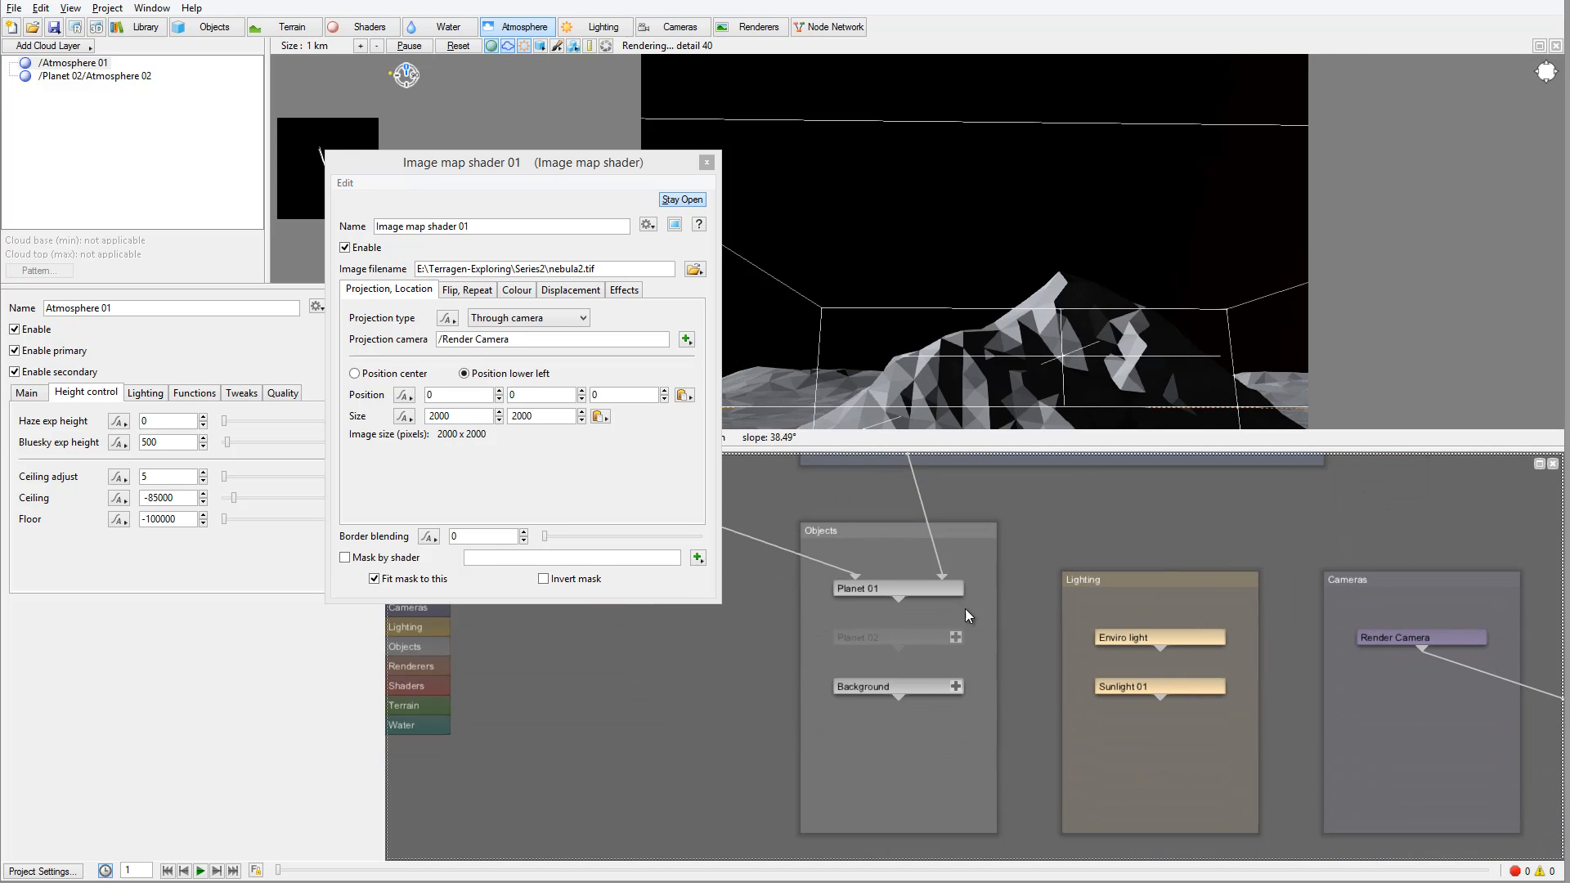
pyautogui.rightClick(905, 685)
pyautogui.click(982, 710)
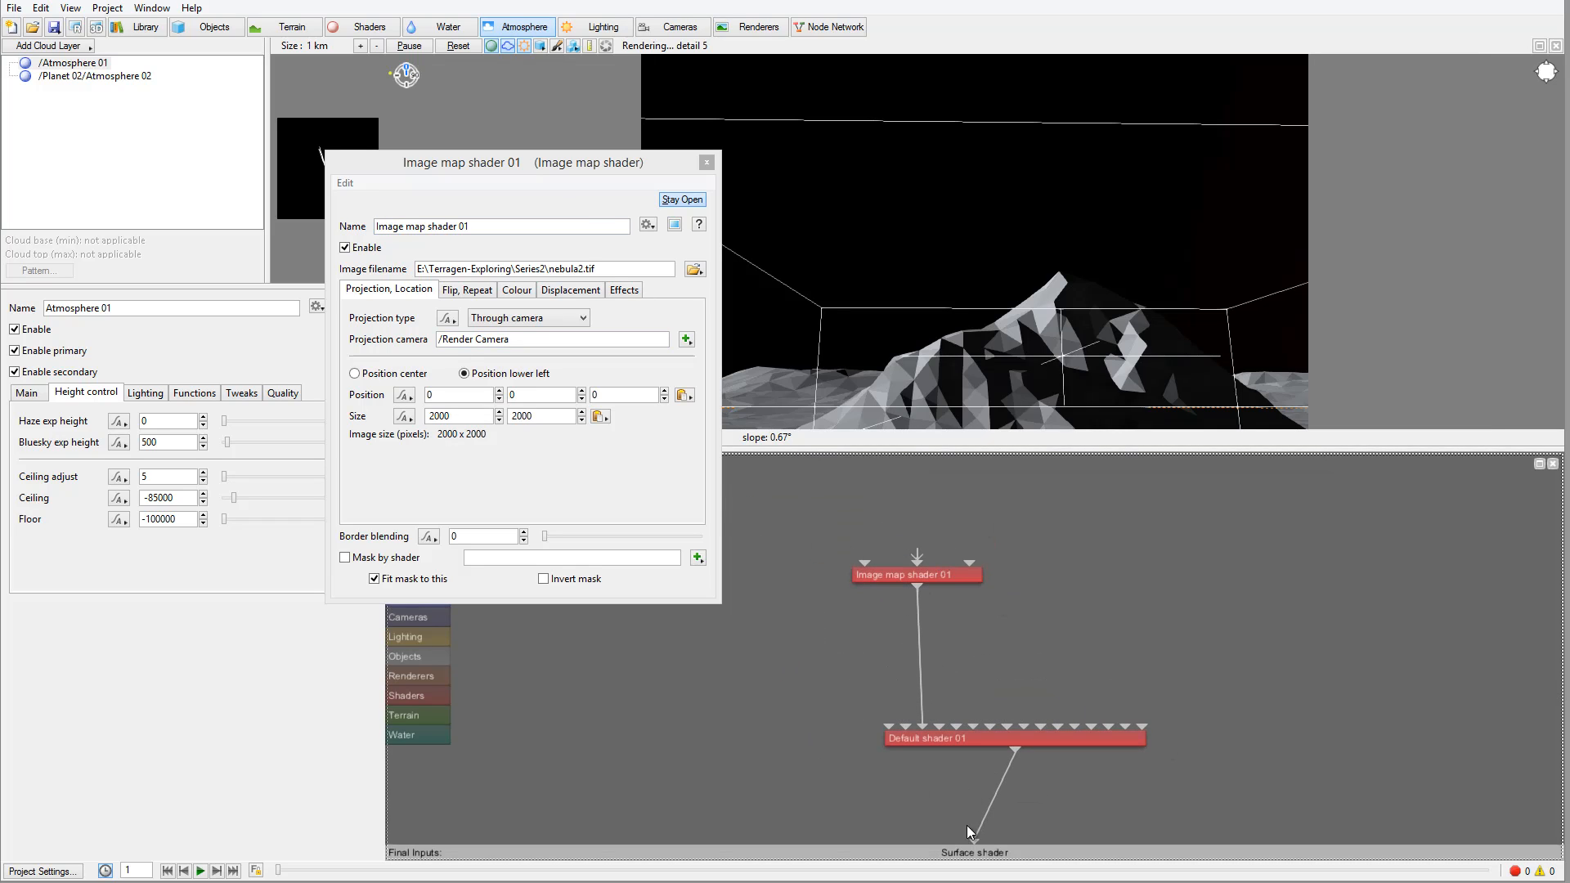
pyautogui.doubleClick(986, 738)
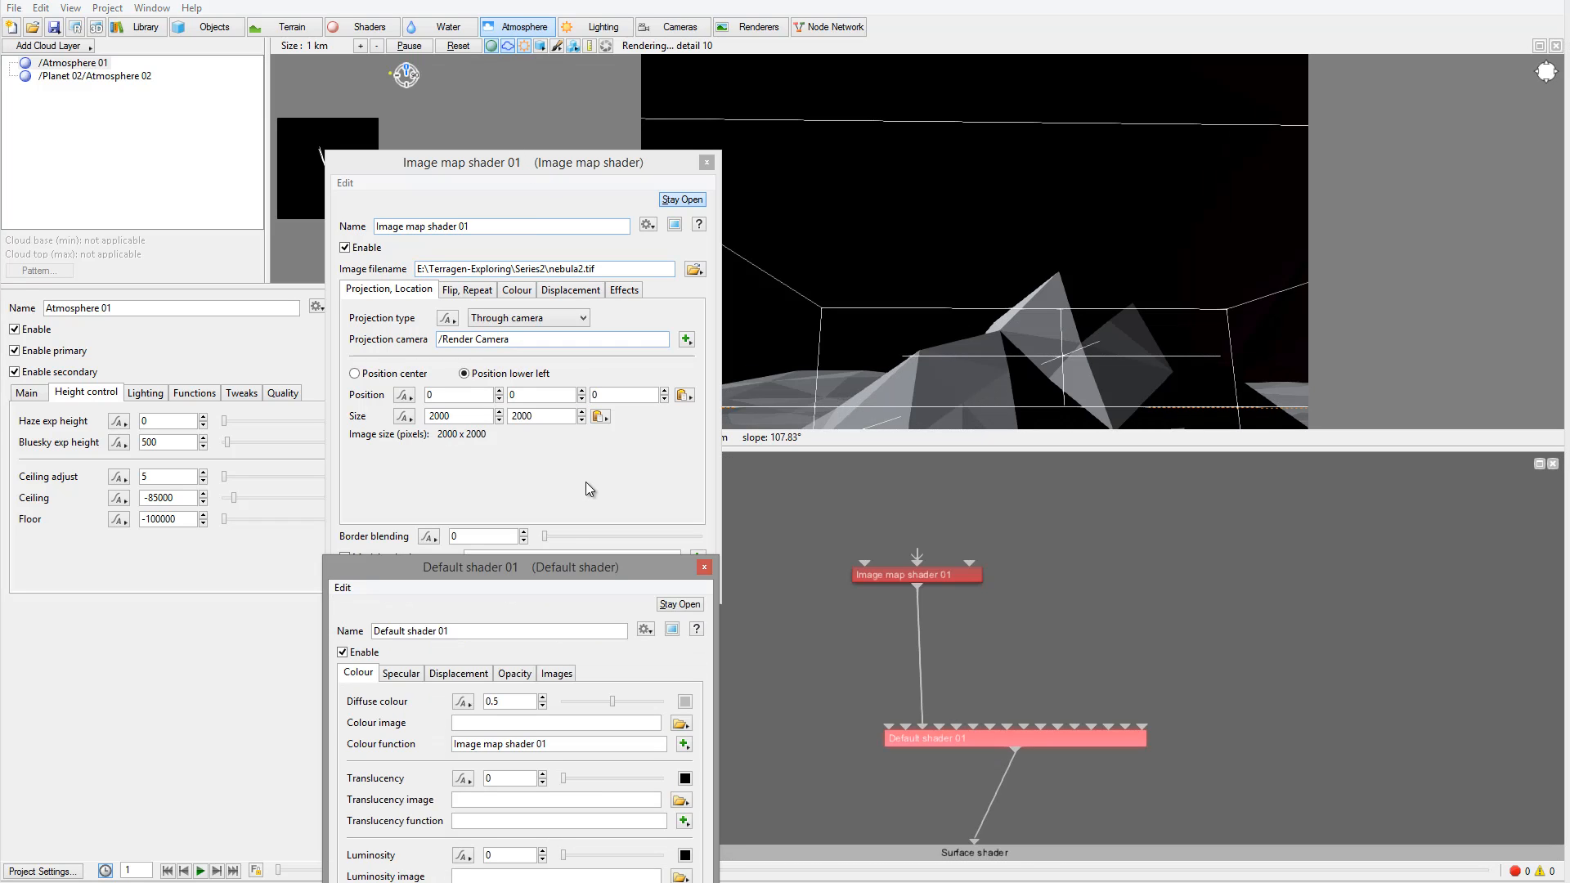
pyautogui.moveTo(596, 573); pyautogui.dragTo(429, 342)
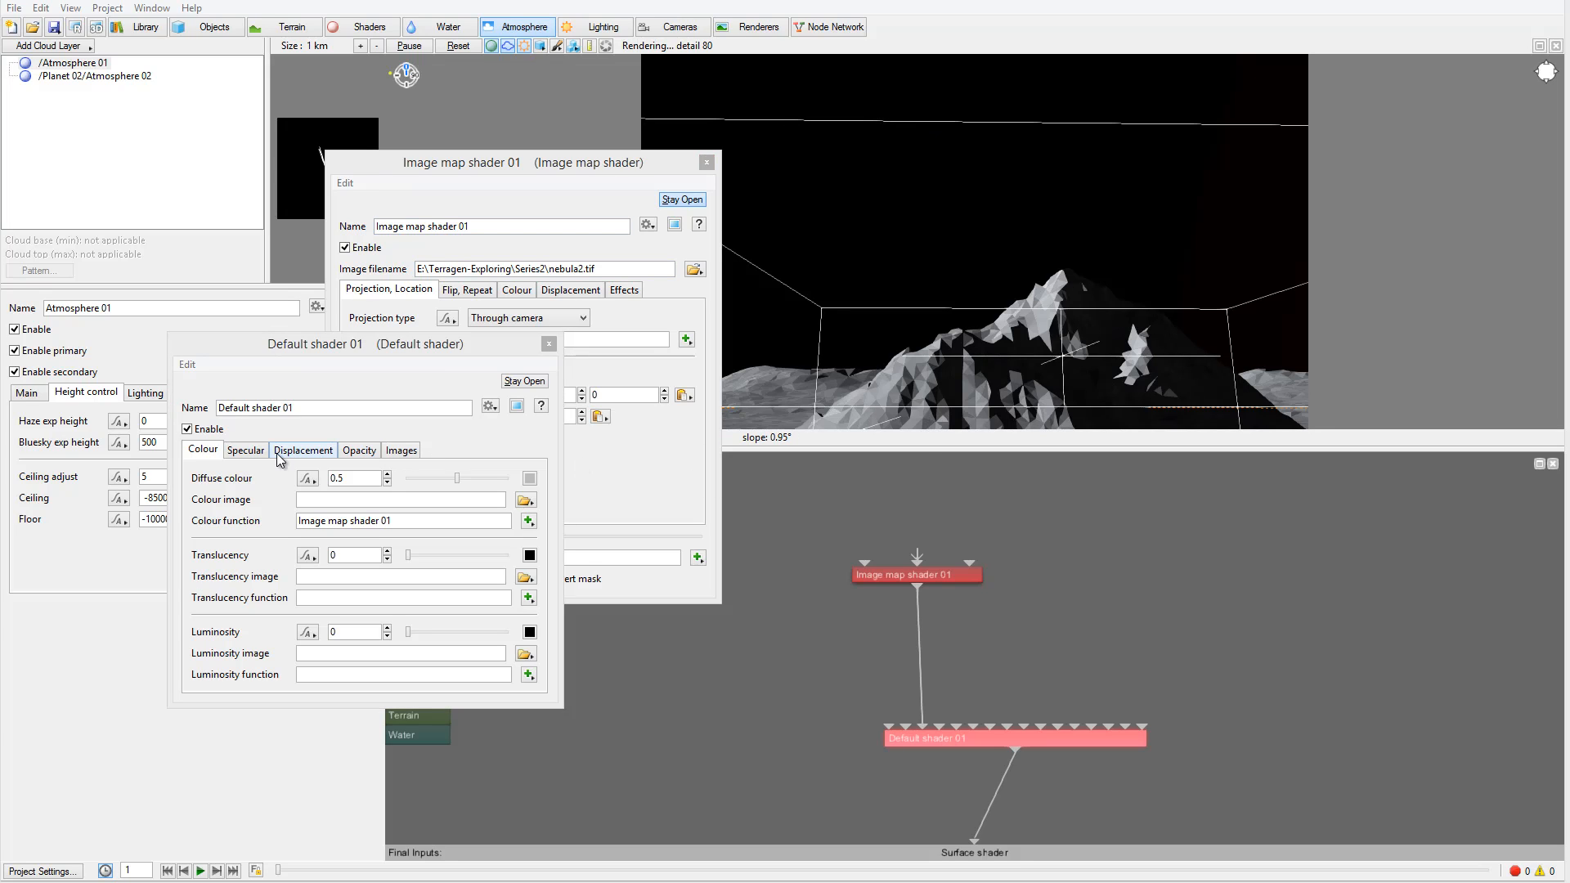
pyautogui.click(392, 454)
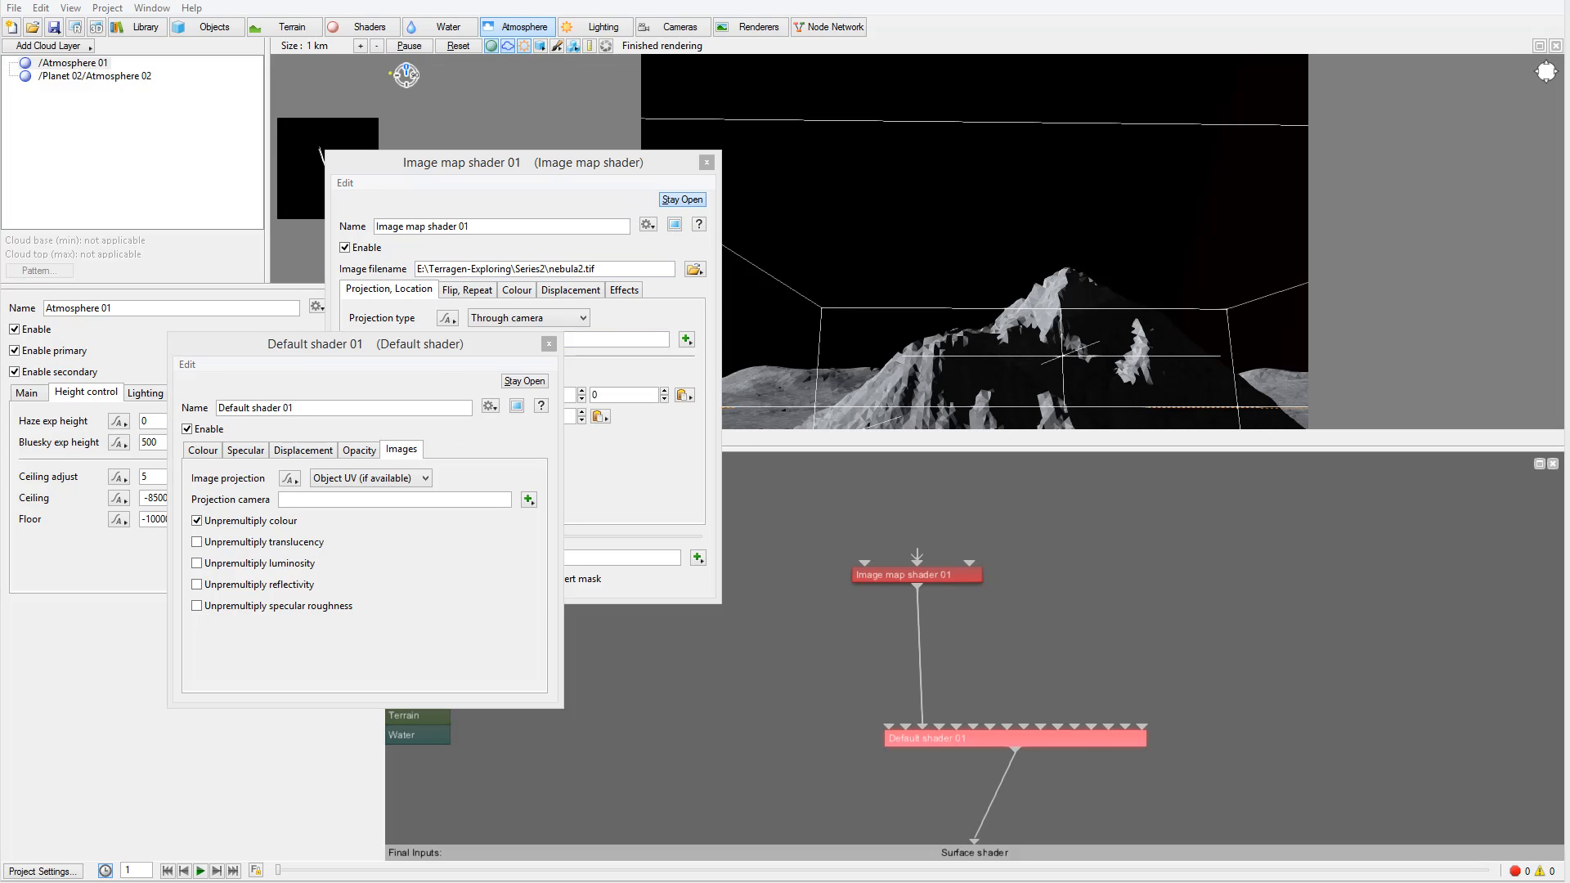
pyautogui.click(412, 478)
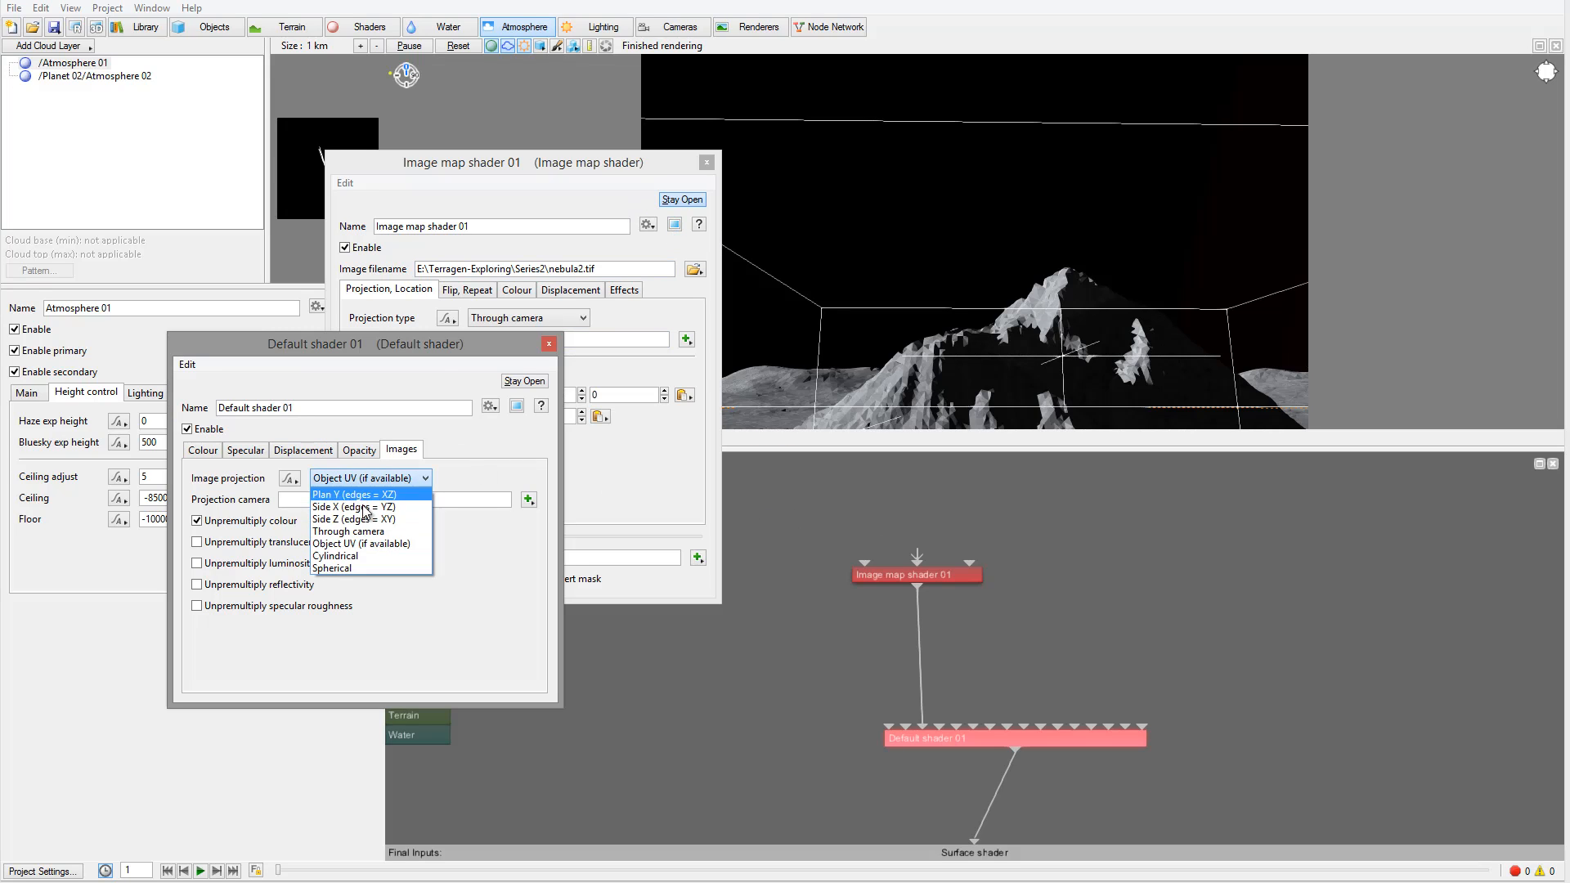
pyautogui.click(368, 539)
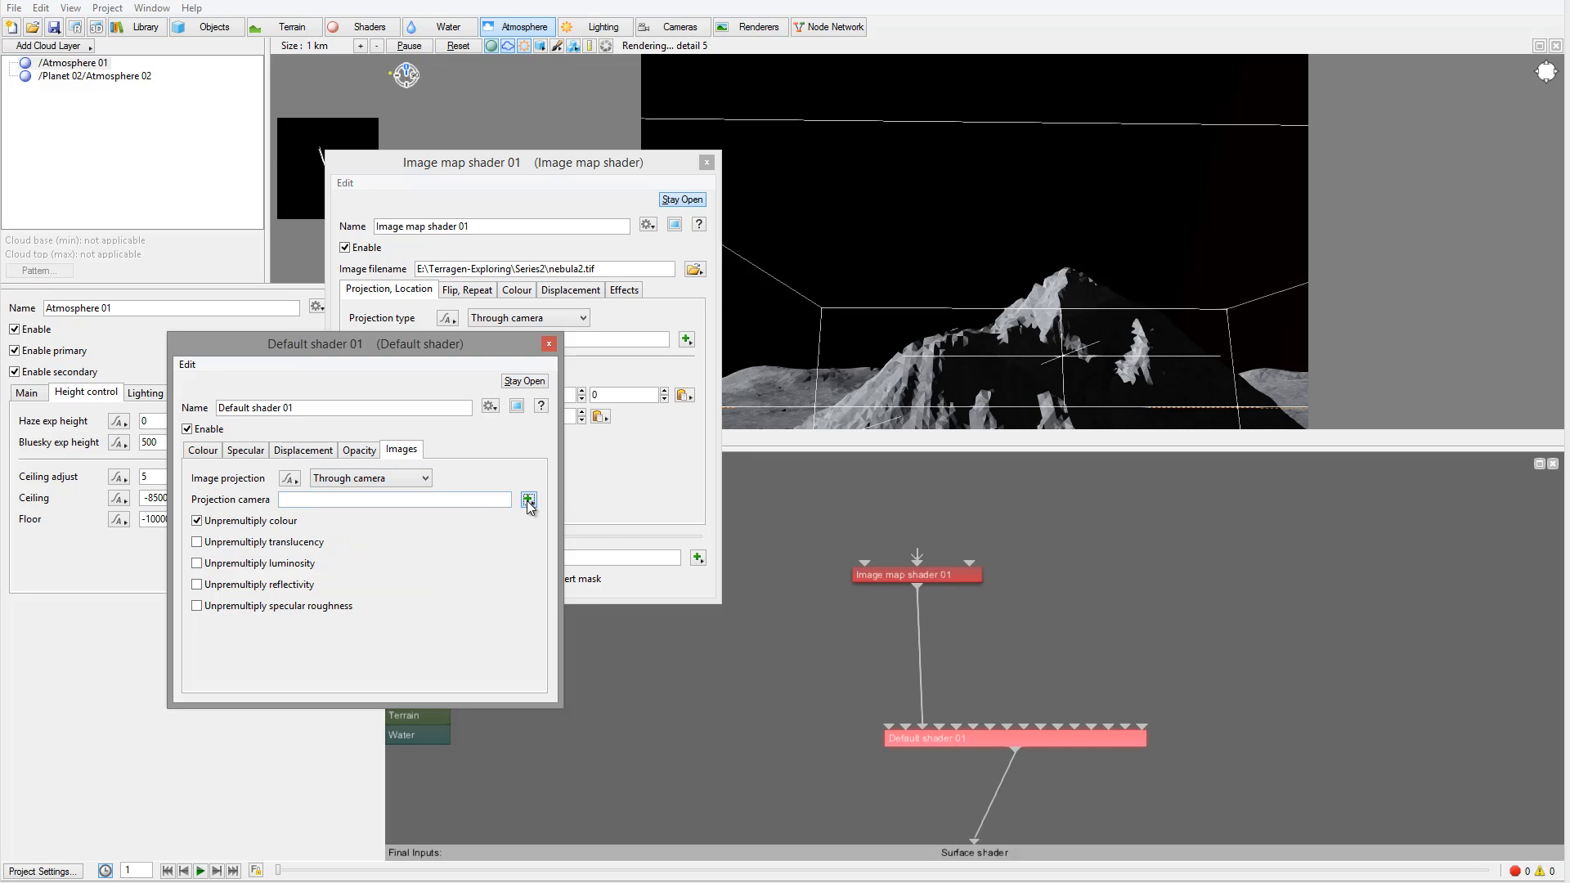
pyautogui.click(528, 498)
pyautogui.moveTo(652, 547)
pyautogui.click(483, 544)
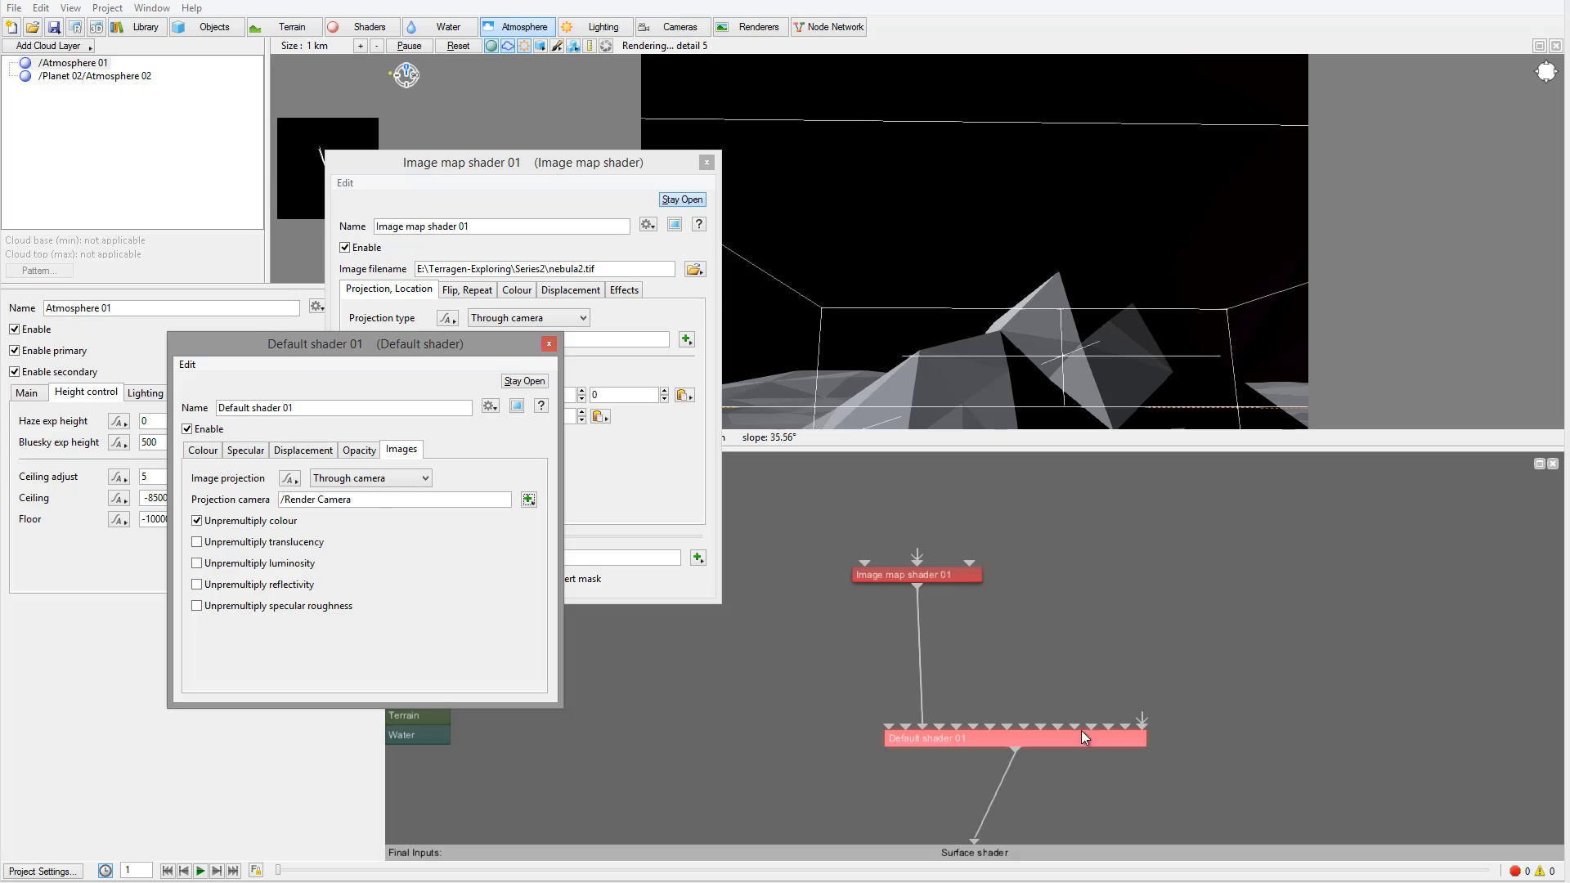
# Step: Set the Default shader's luminosity to 1 and load nebula2.tif as its luminosity image
pyautogui.click(202, 451)
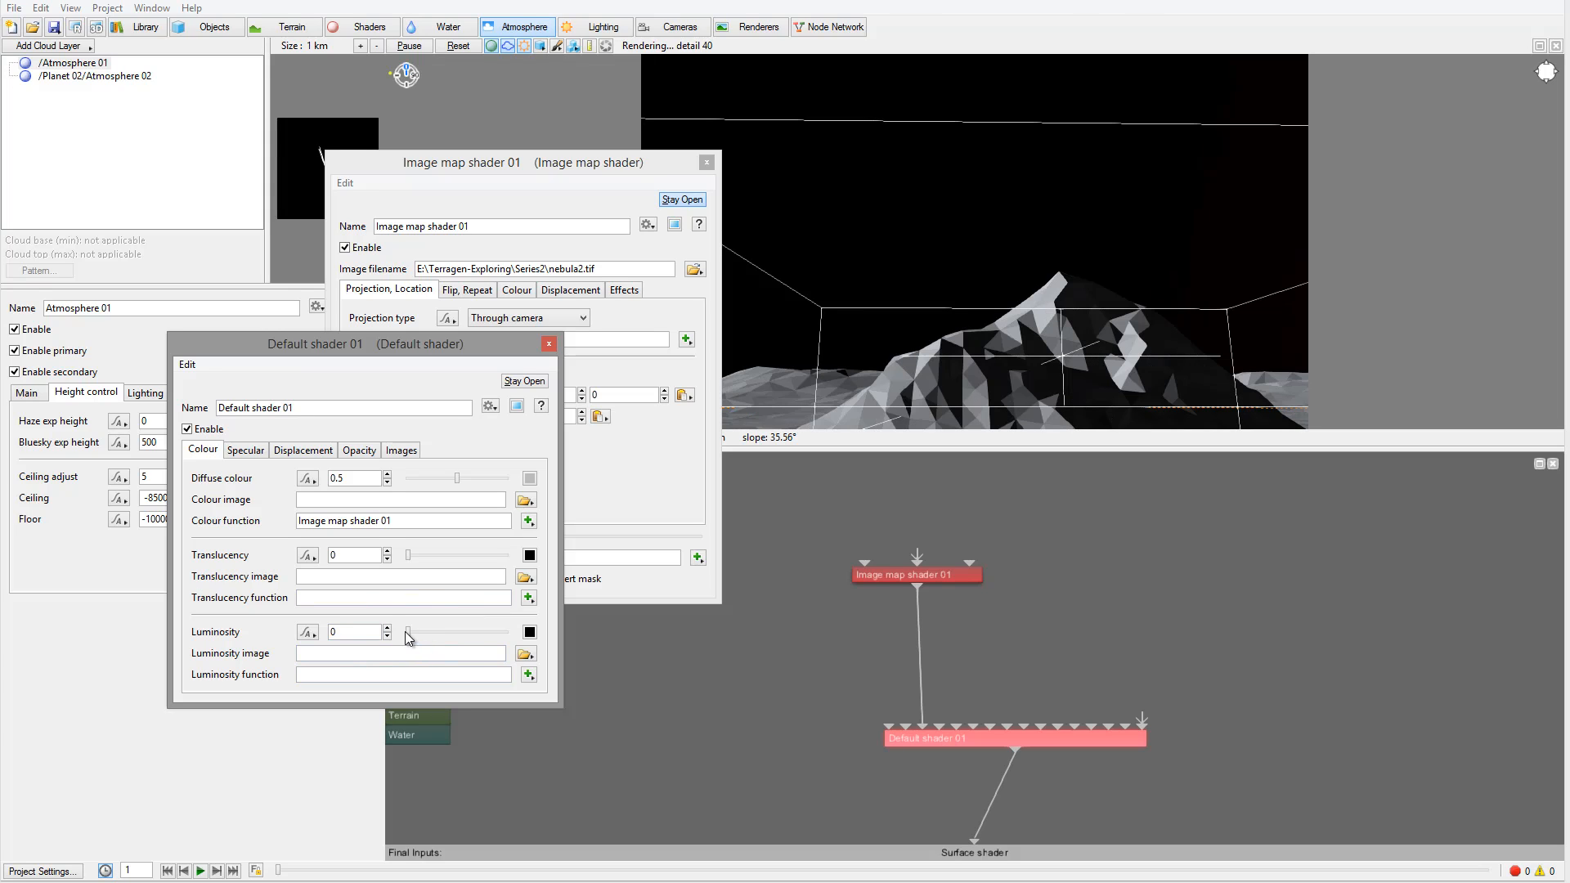
pyautogui.moveTo(411, 635); pyautogui.dragTo(516, 636)
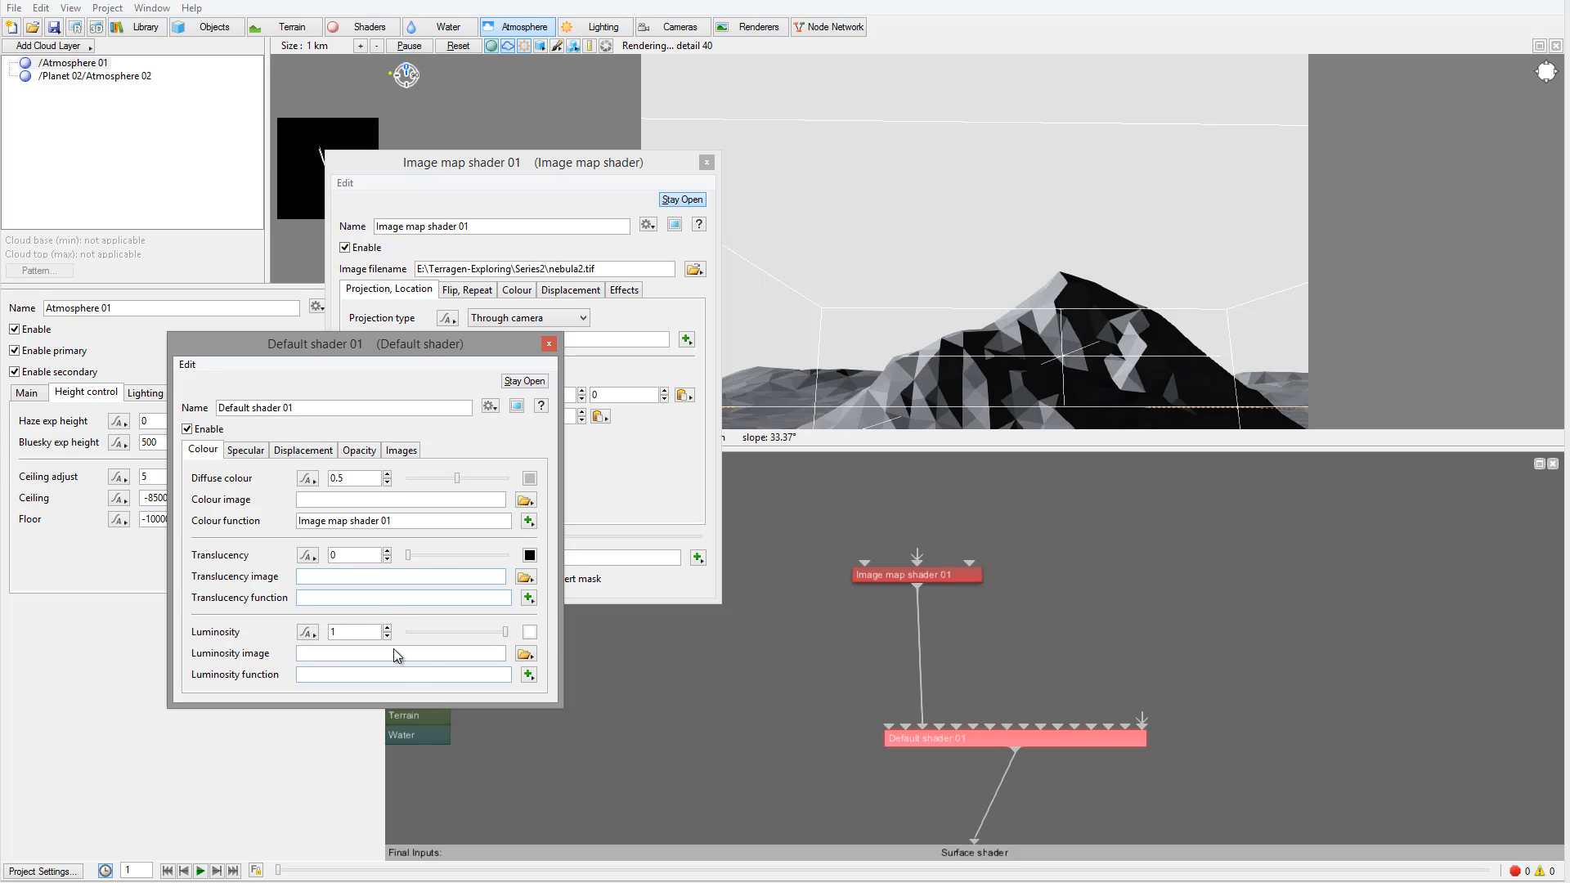
pyautogui.click(526, 655)
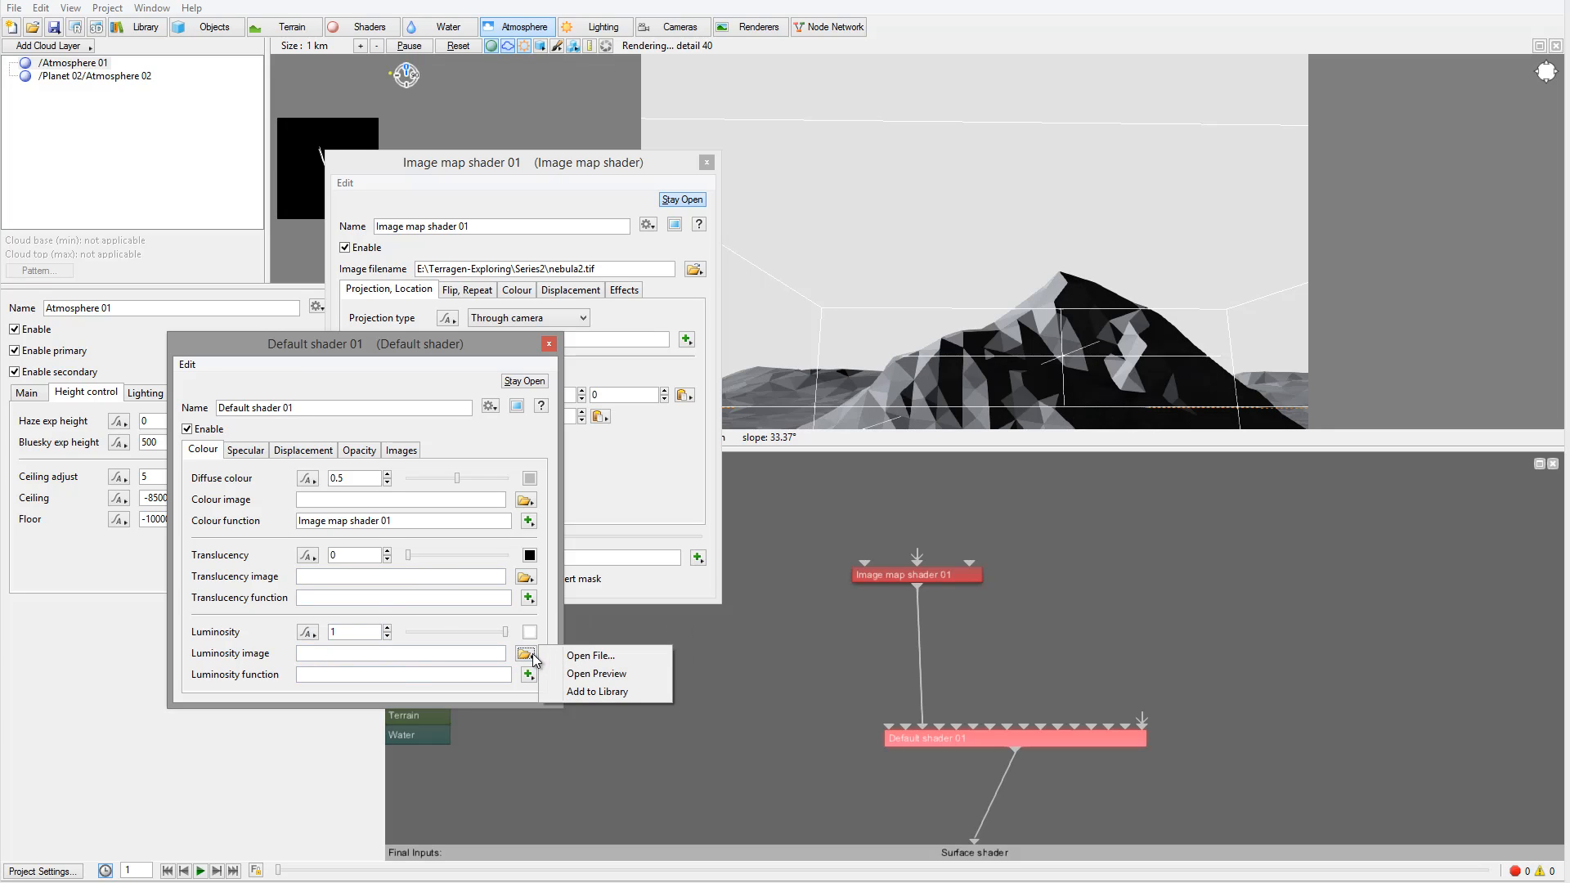
pyautogui.click(616, 662)
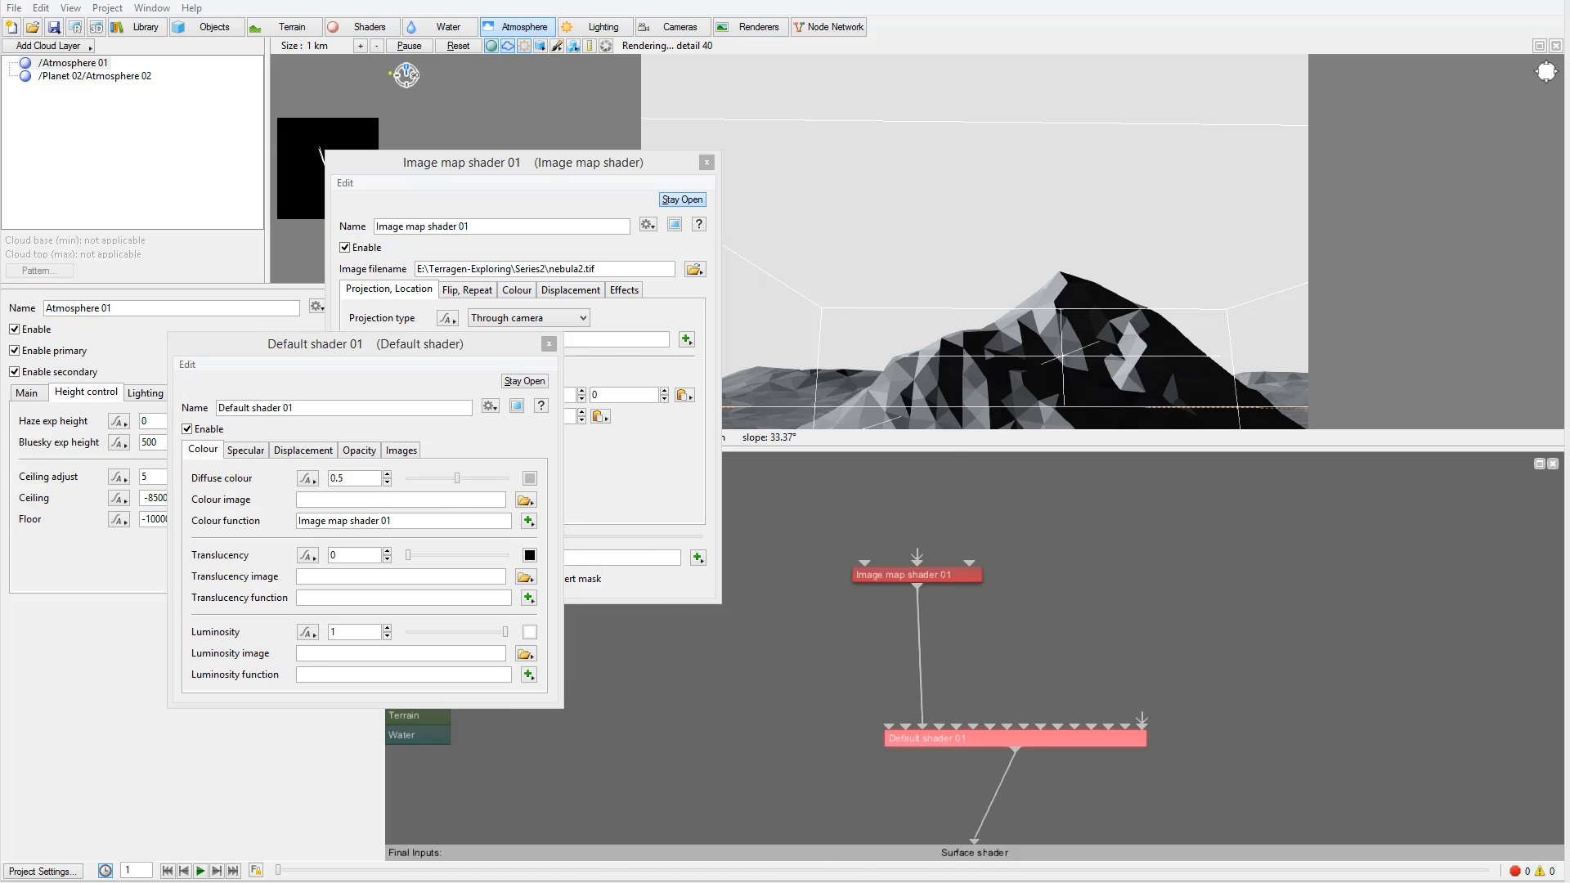
pyautogui.click(707, 499)
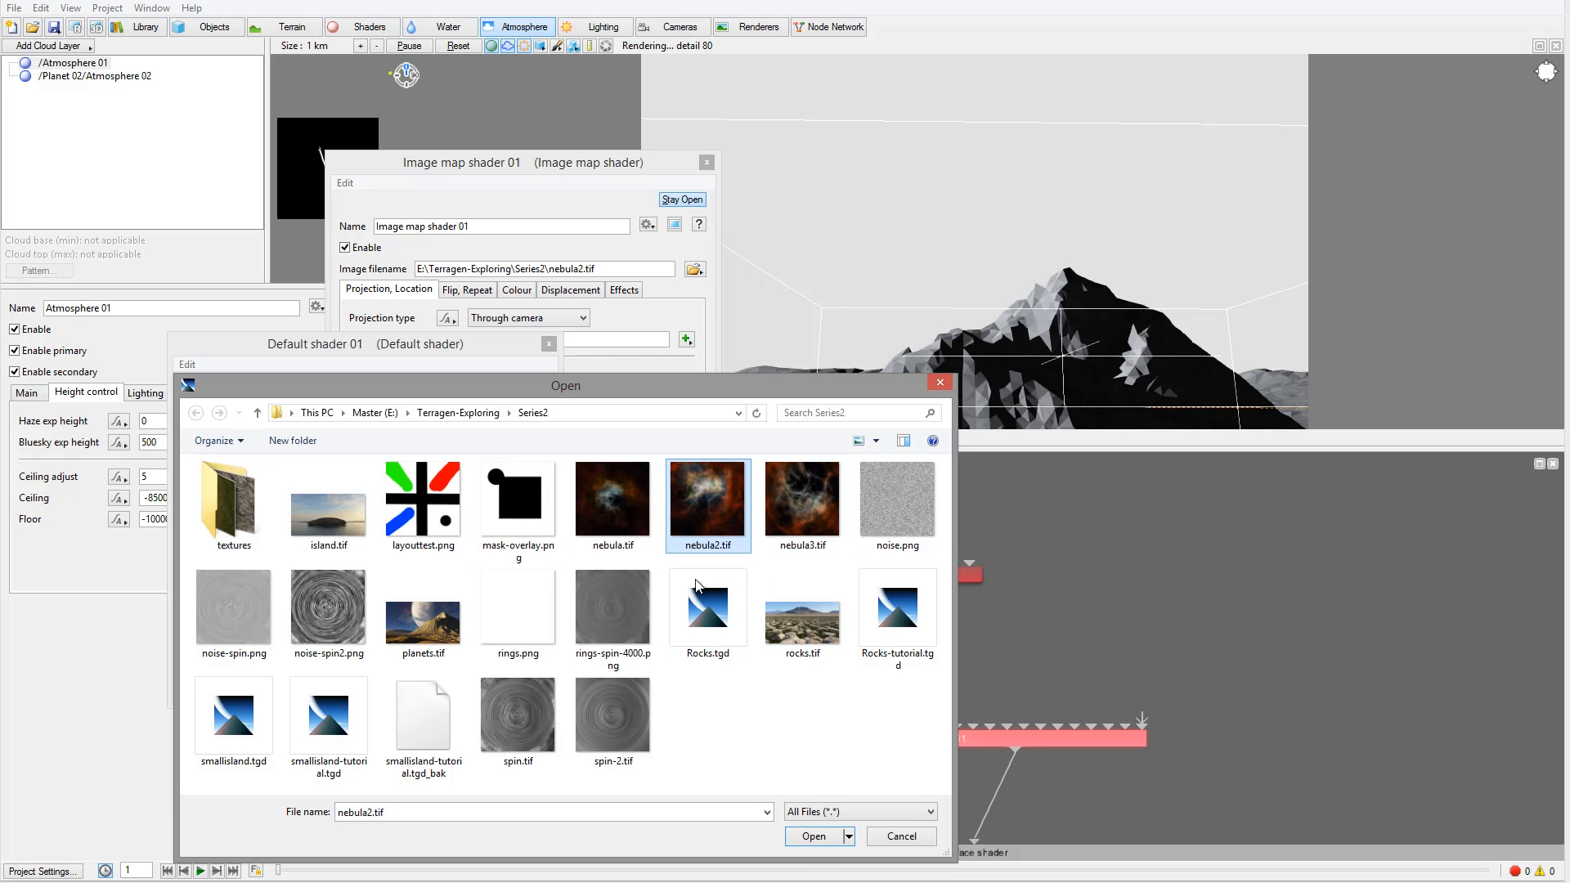
pyautogui.click(803, 845)
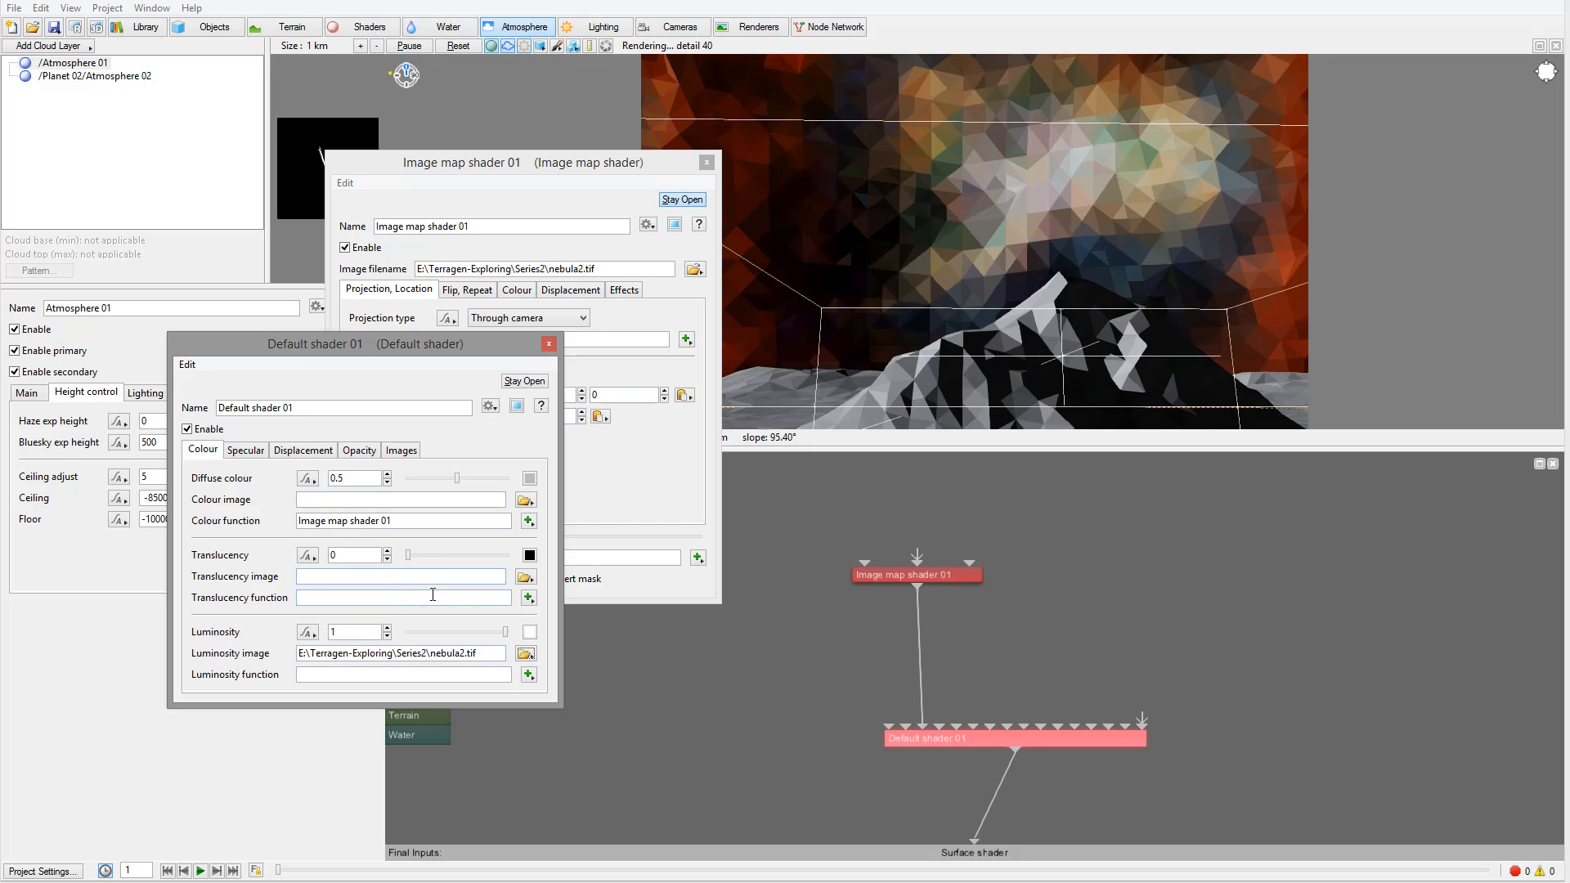
pyautogui.moveTo(507, 632); pyautogui.dragTo(457, 638)
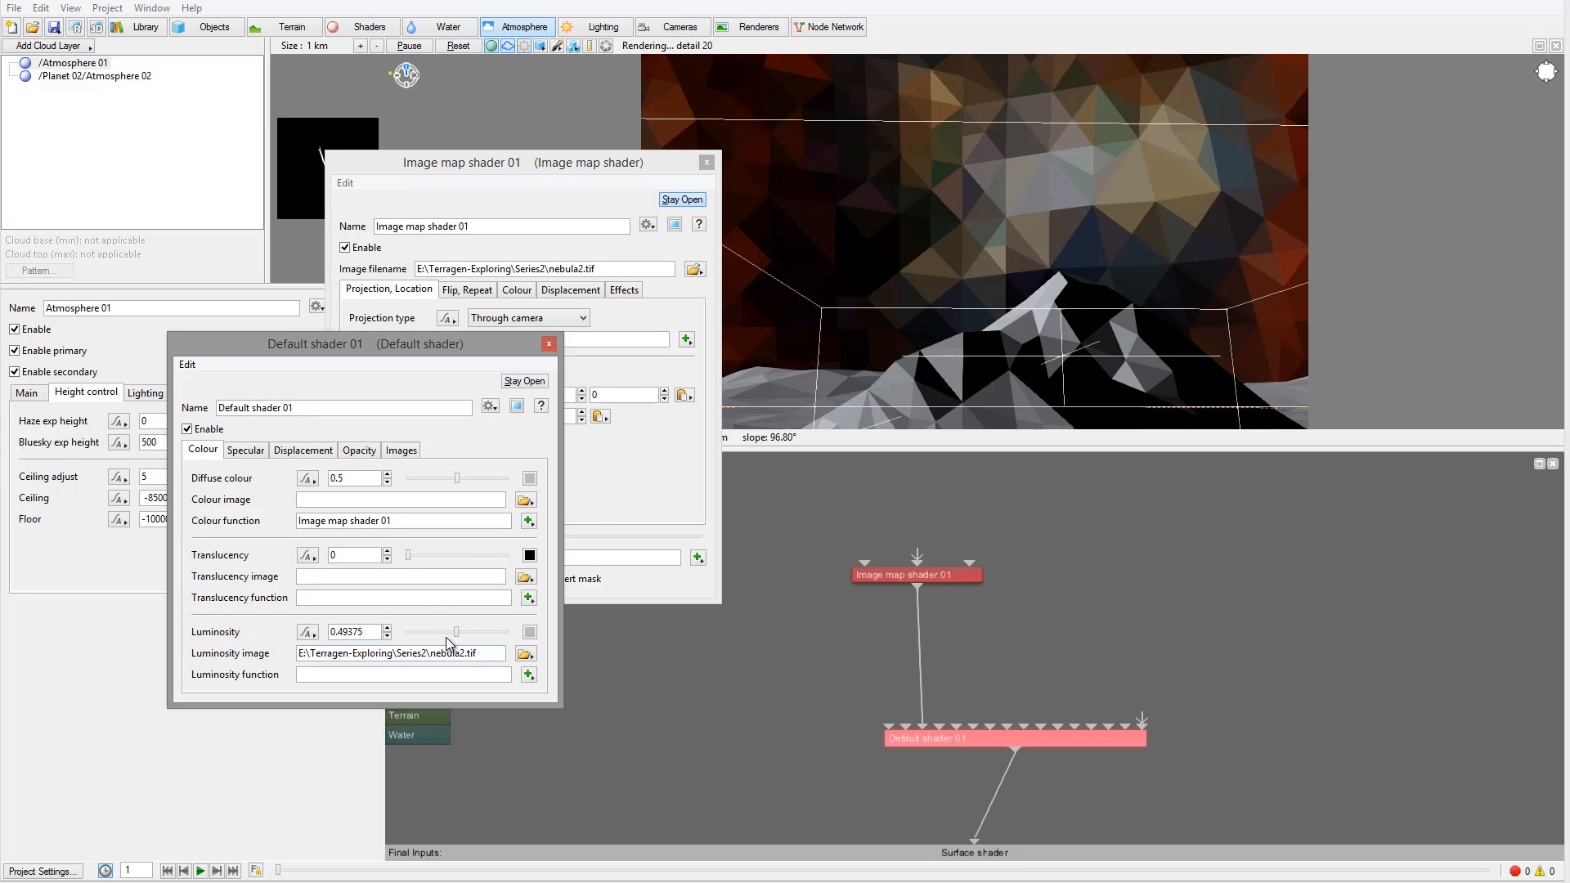
pyautogui.moveTo(469, 635); pyautogui.dragTo(538, 643)
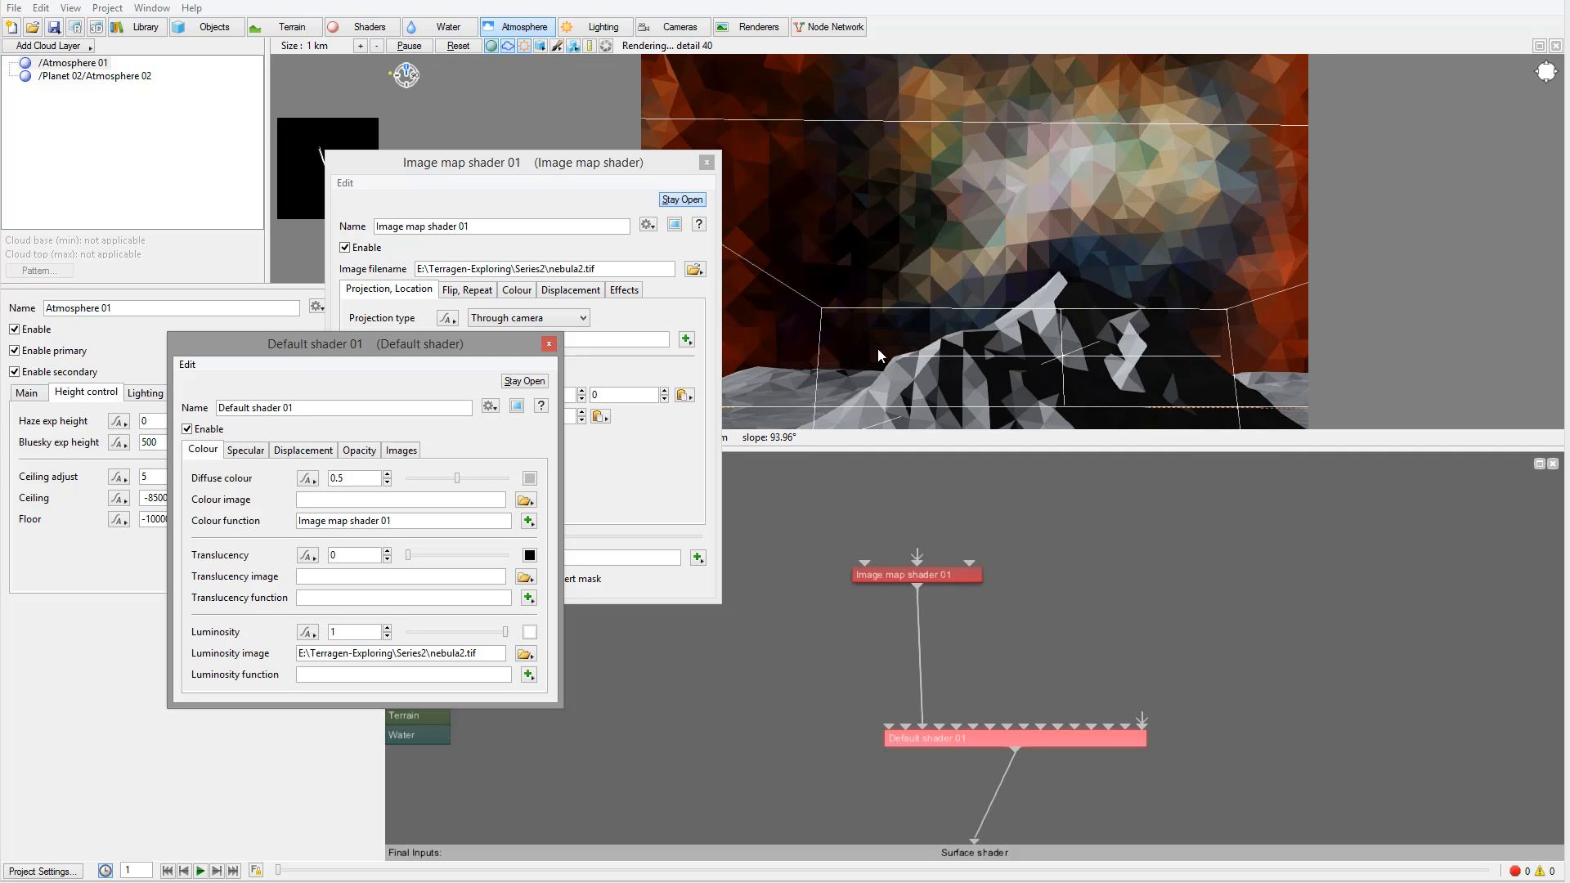
# Step: Inspect the nebula projection on the Background object from other angles and close the open shader settings
pyautogui.moveTo(999, 244); pyautogui.dragTo(995, 62, button='right')
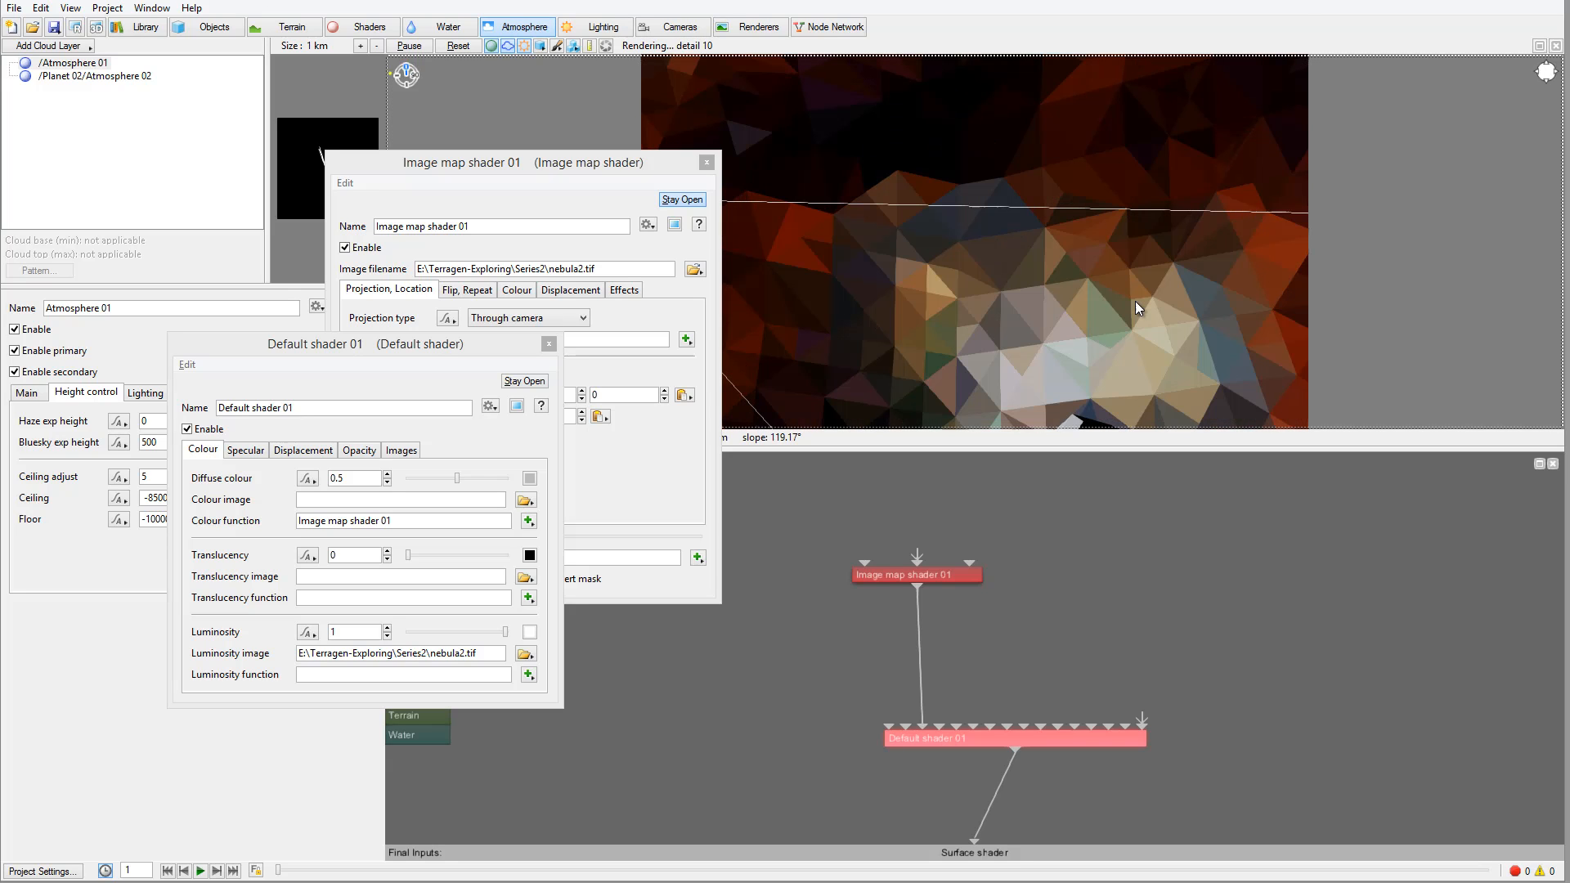
pyautogui.moveTo(589, 157); pyautogui.dragTo(1194, 319)
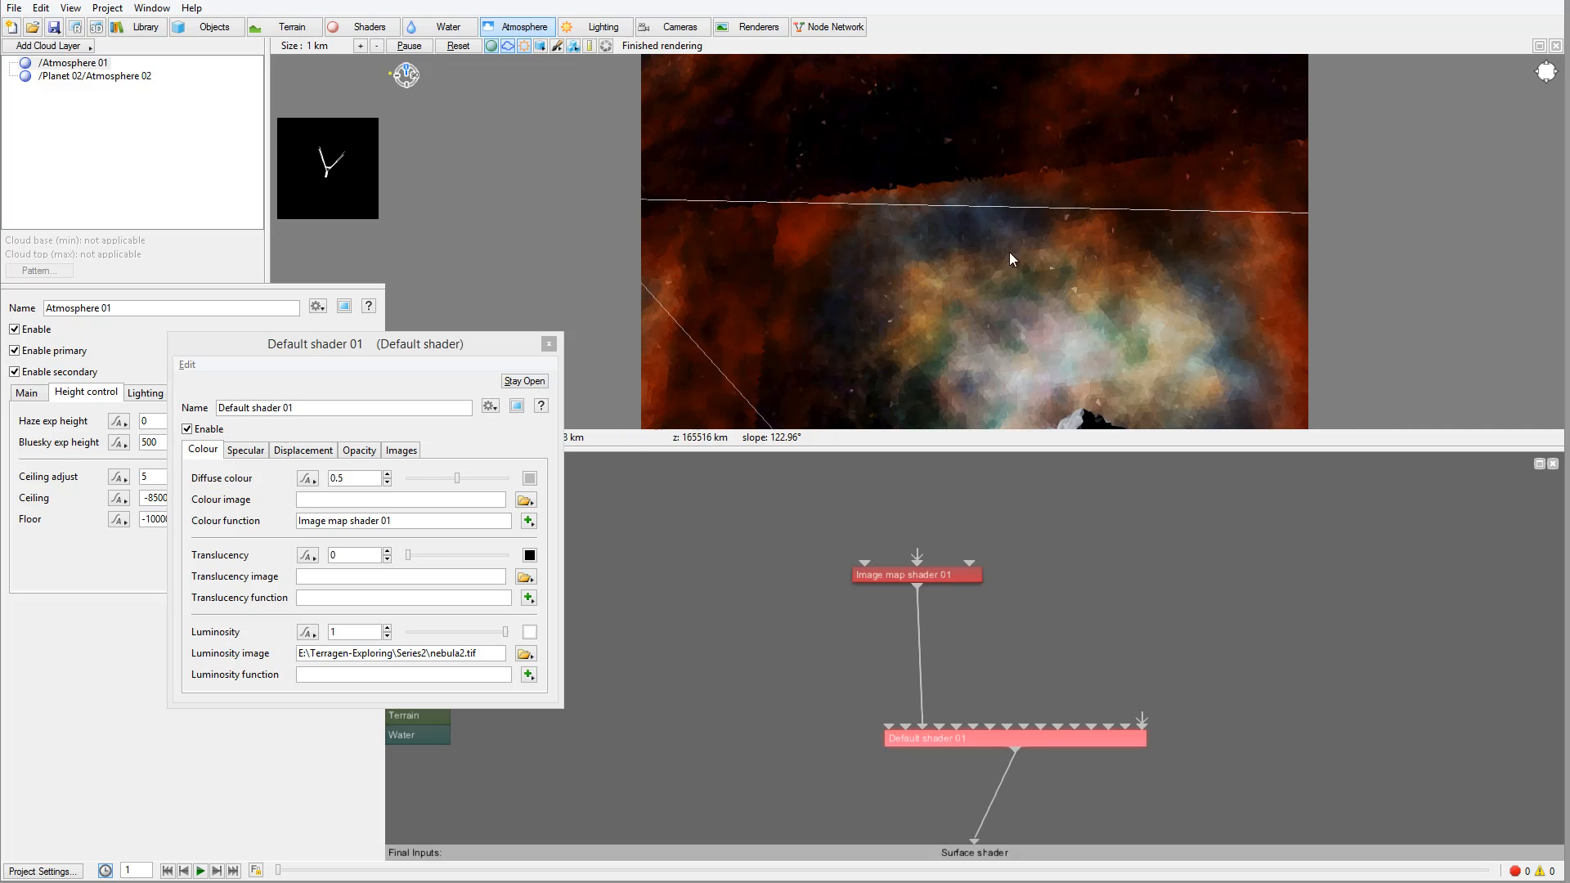
pyautogui.moveTo(973, 247); pyautogui.dragTo(1431, 175)
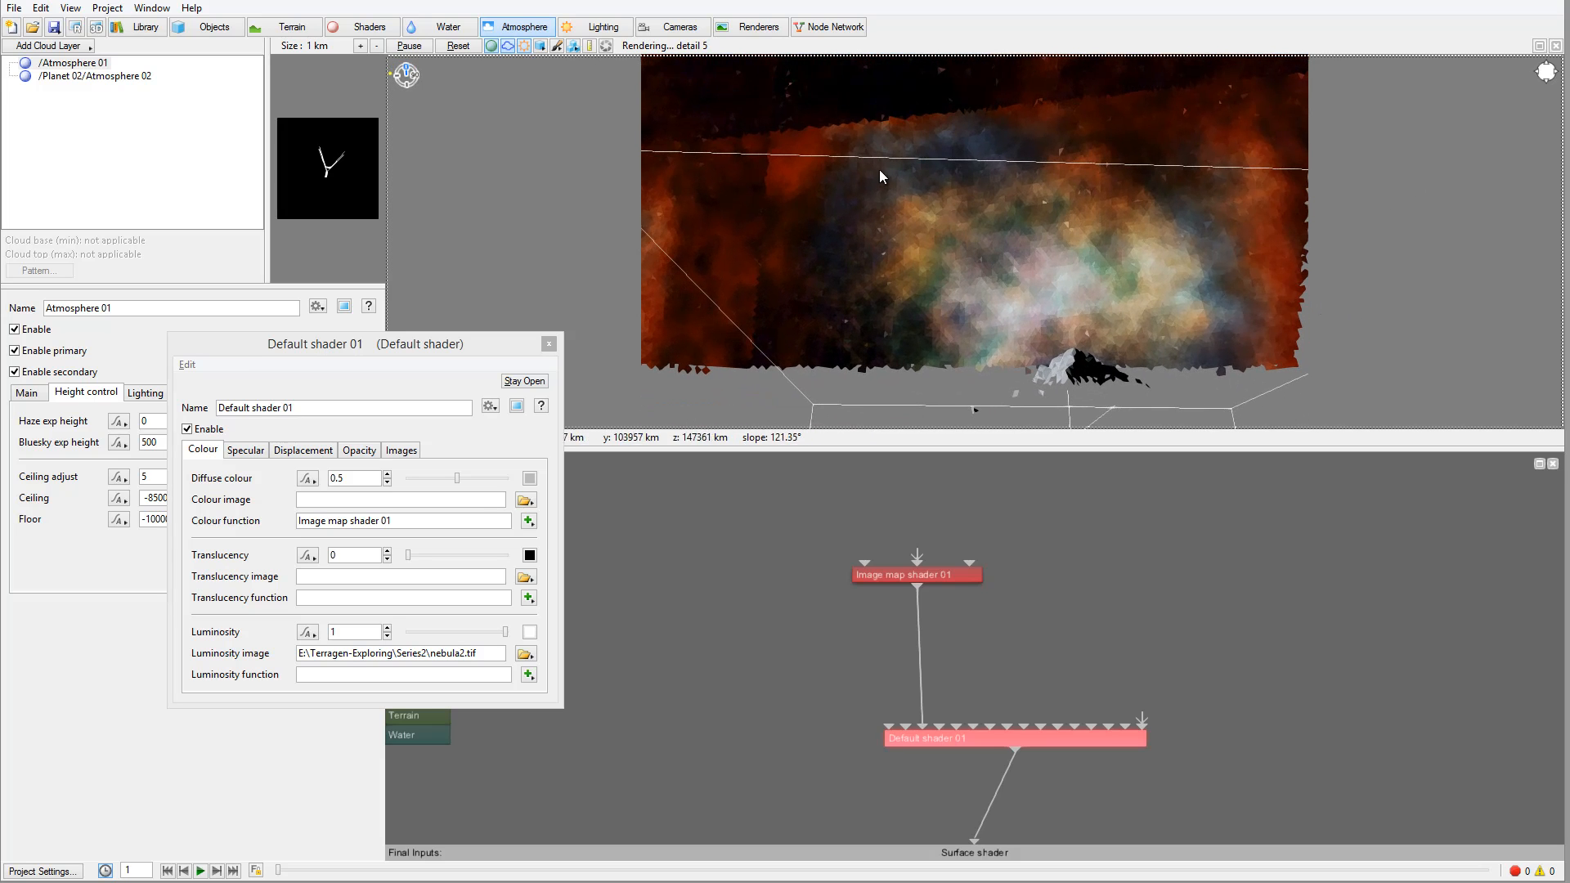
pyautogui.moveTo(929, 419); pyautogui.dragTo(690, 361)
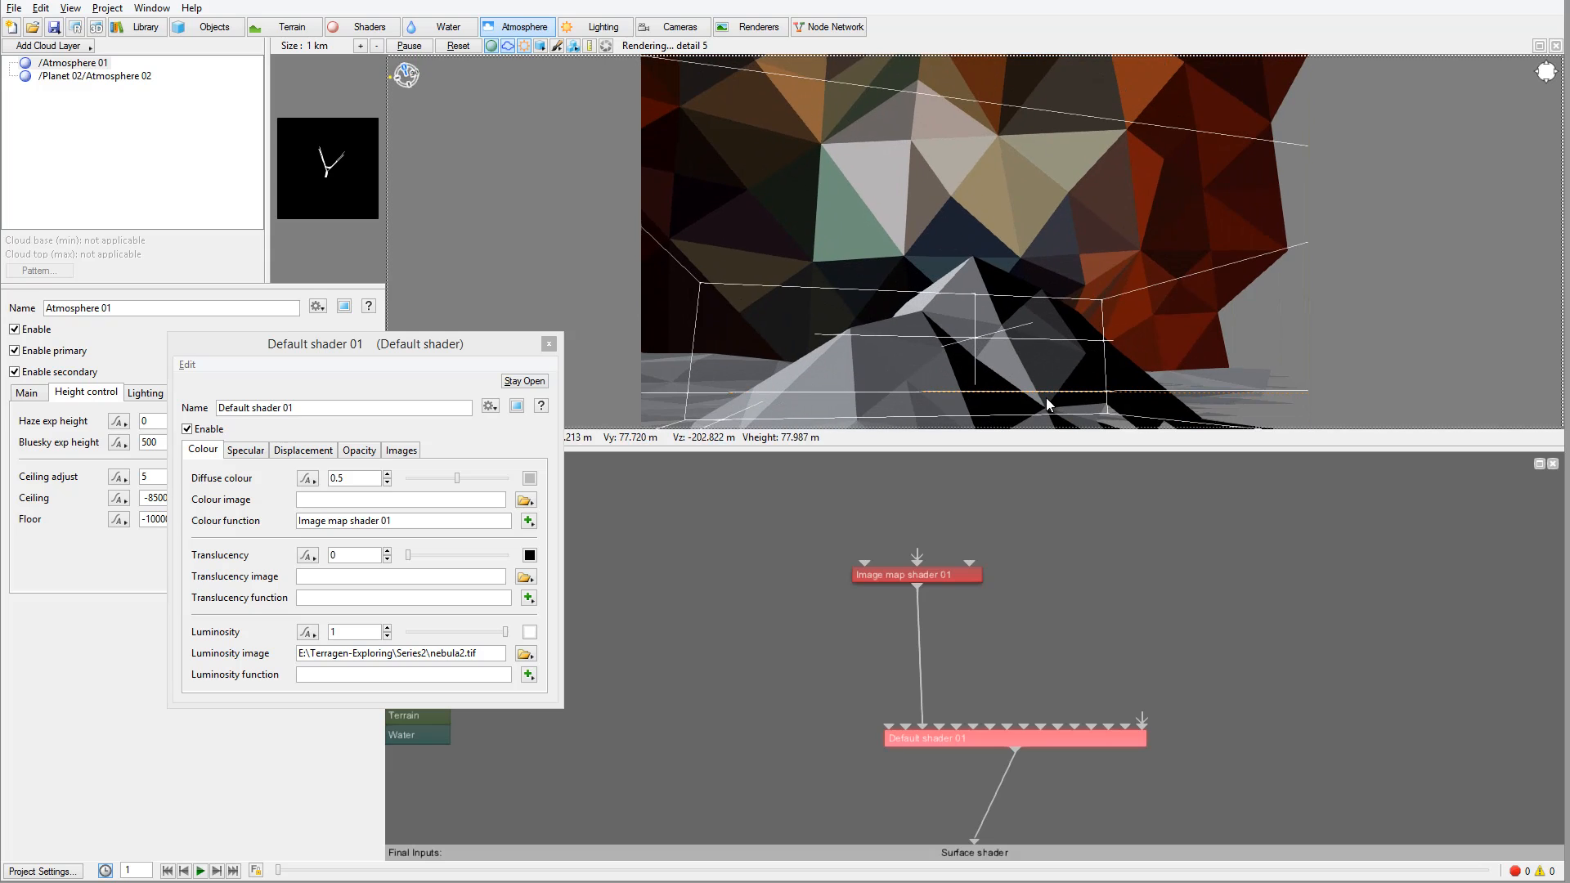
pyautogui.click(549, 343)
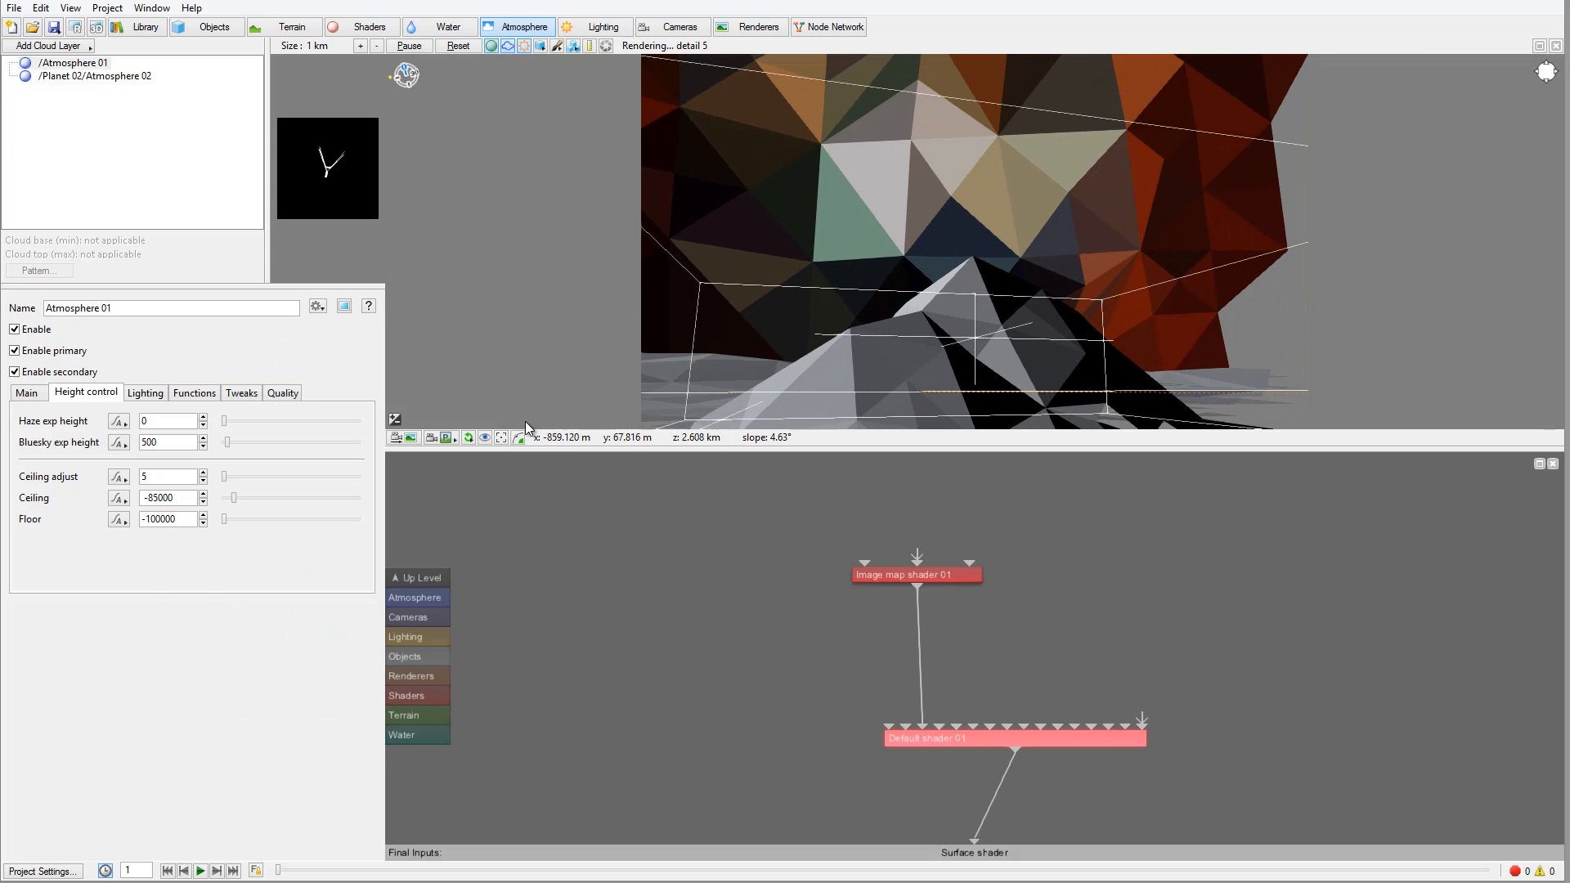
# Step: Run a test render of the scene from the render camera's view, and stop it before completion
pyautogui.click(447, 438)
pyautogui.click(643, 440)
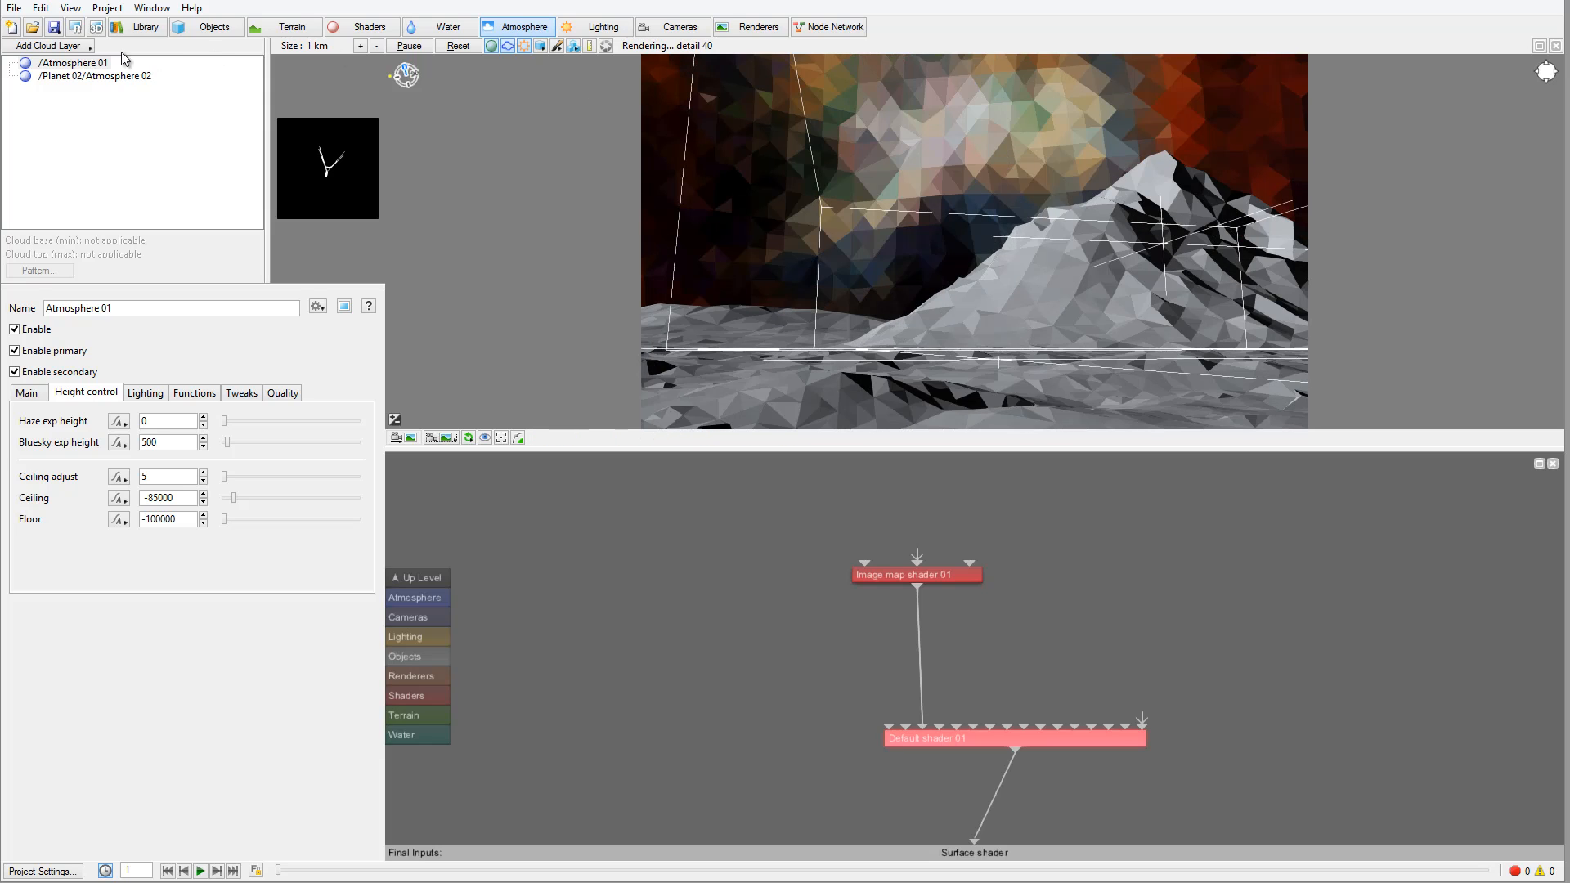
pyautogui.click(74, 28)
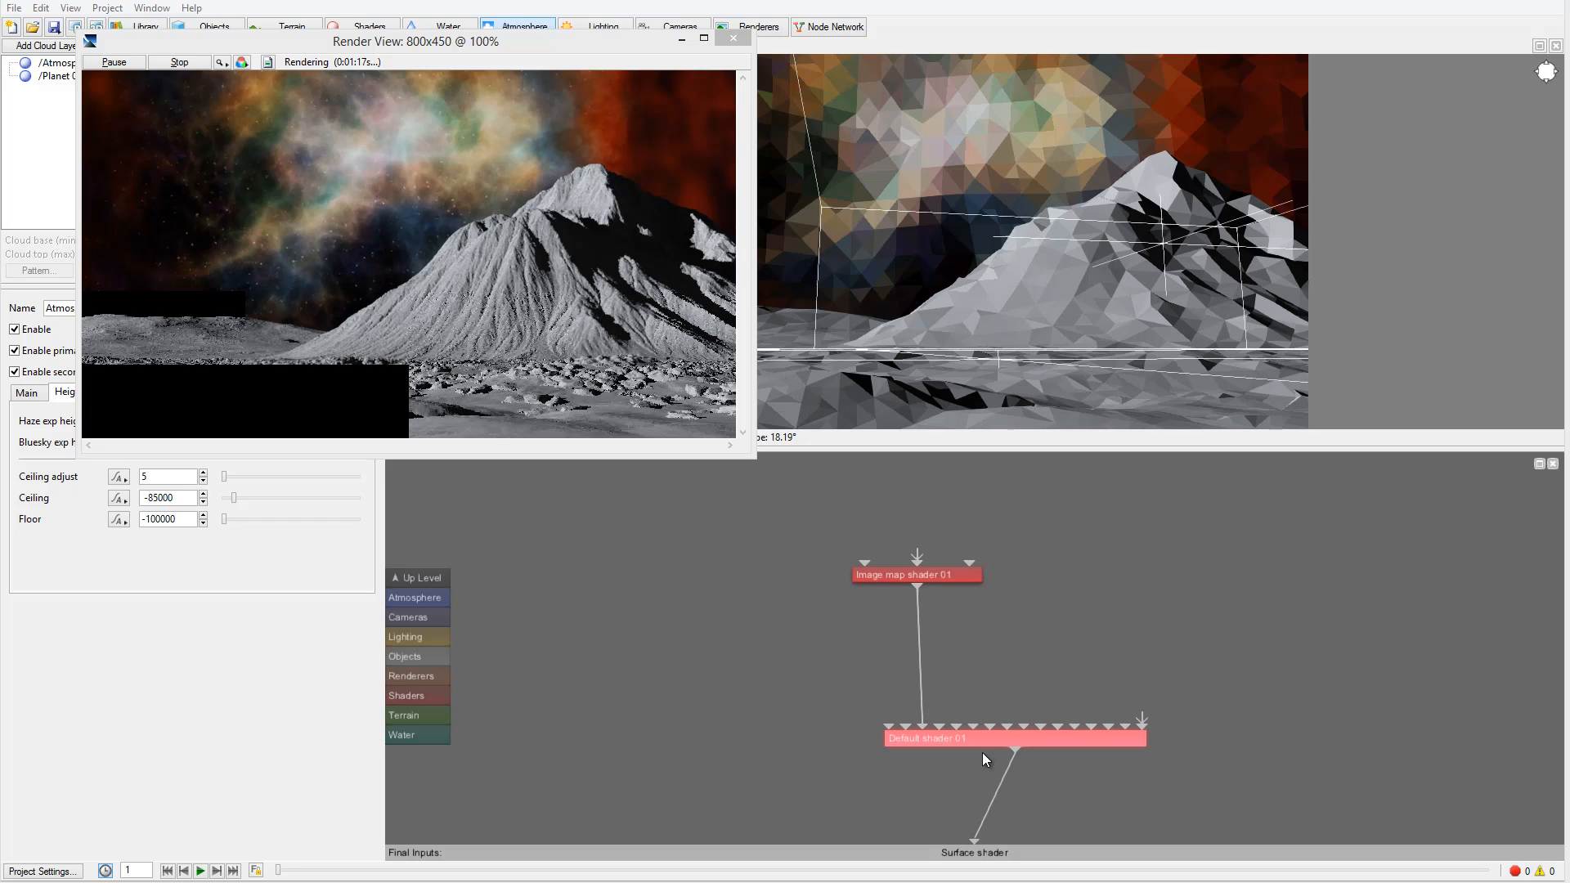
pyautogui.click(733, 37)
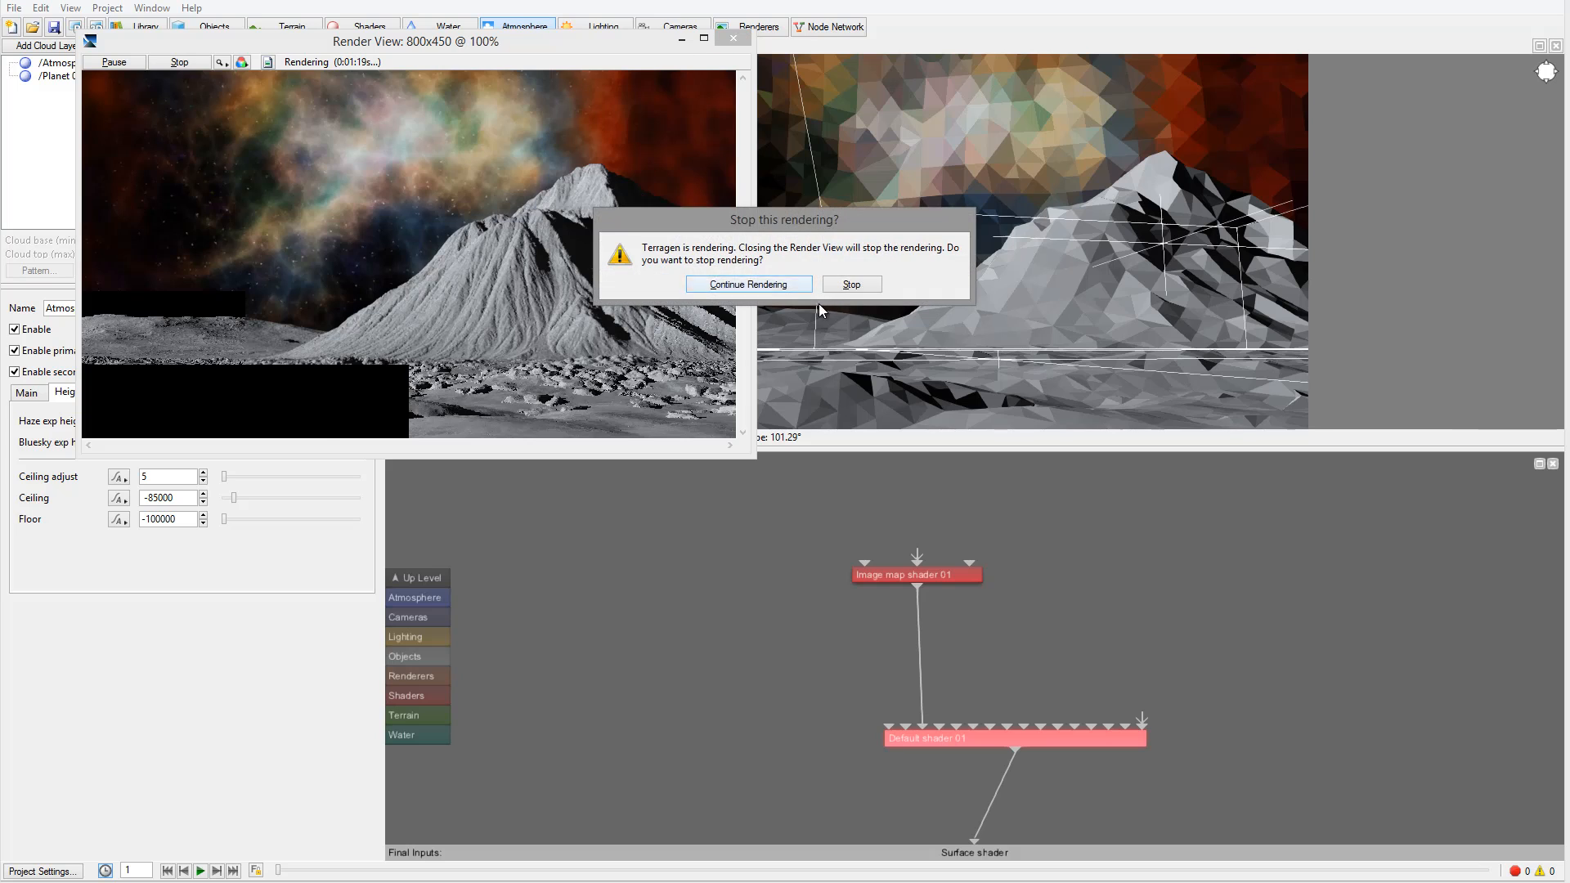
pyautogui.click(842, 286)
# Step: Try a luminosity of 2 on the Default shader and check the nebula's brightness in the preview
pyautogui.doubleClick(1001, 737)
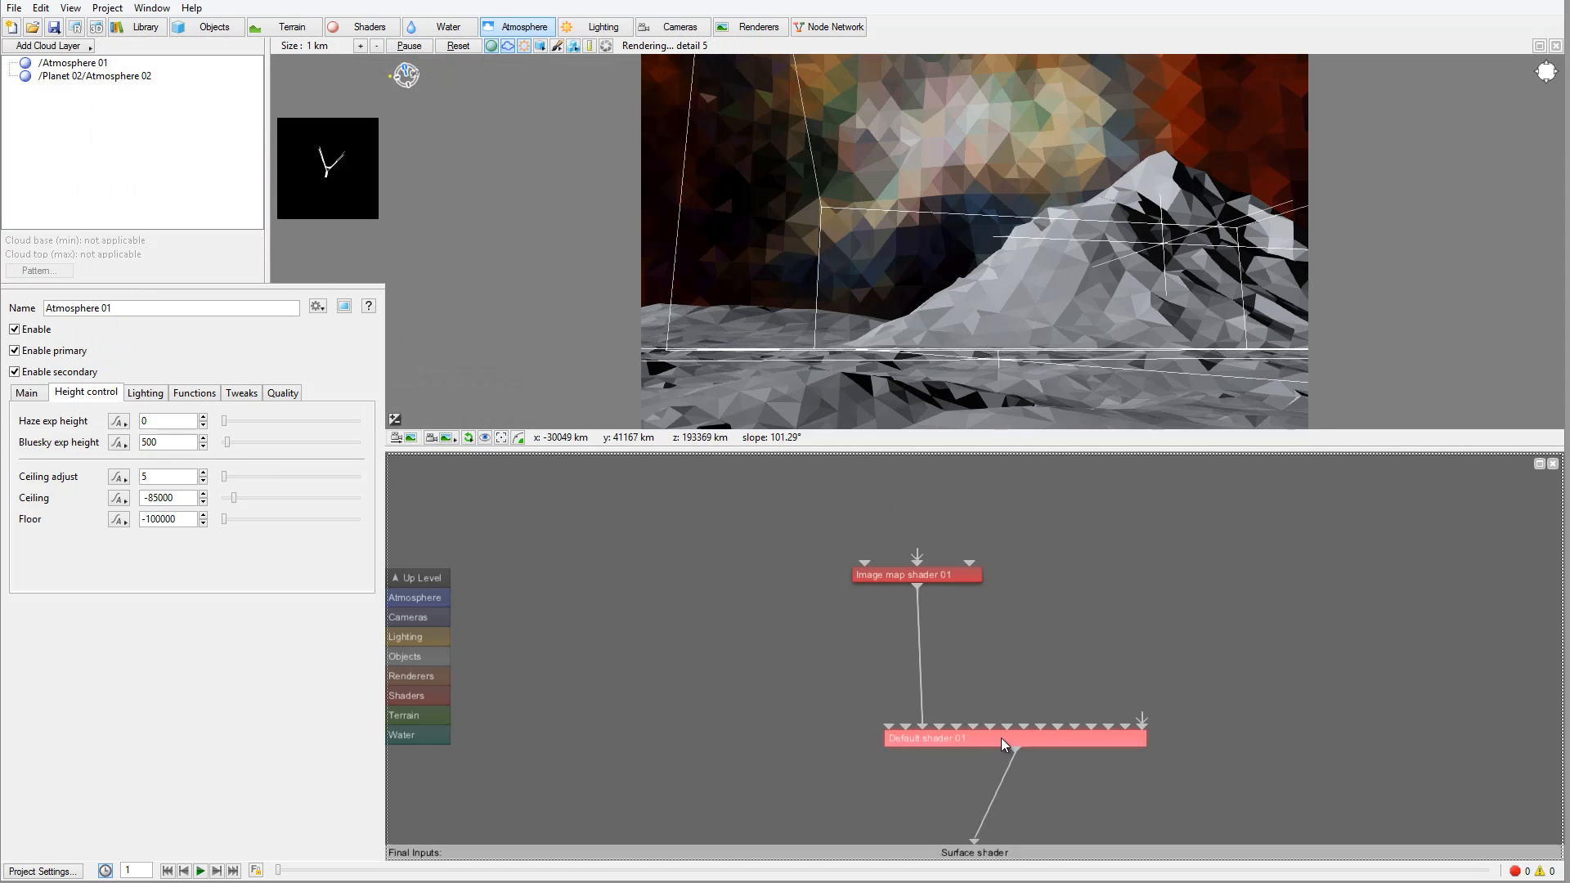
pyautogui.moveTo(1029, 337); pyautogui.dragTo(511, 161)
pyautogui.doubleClick(471, 449)
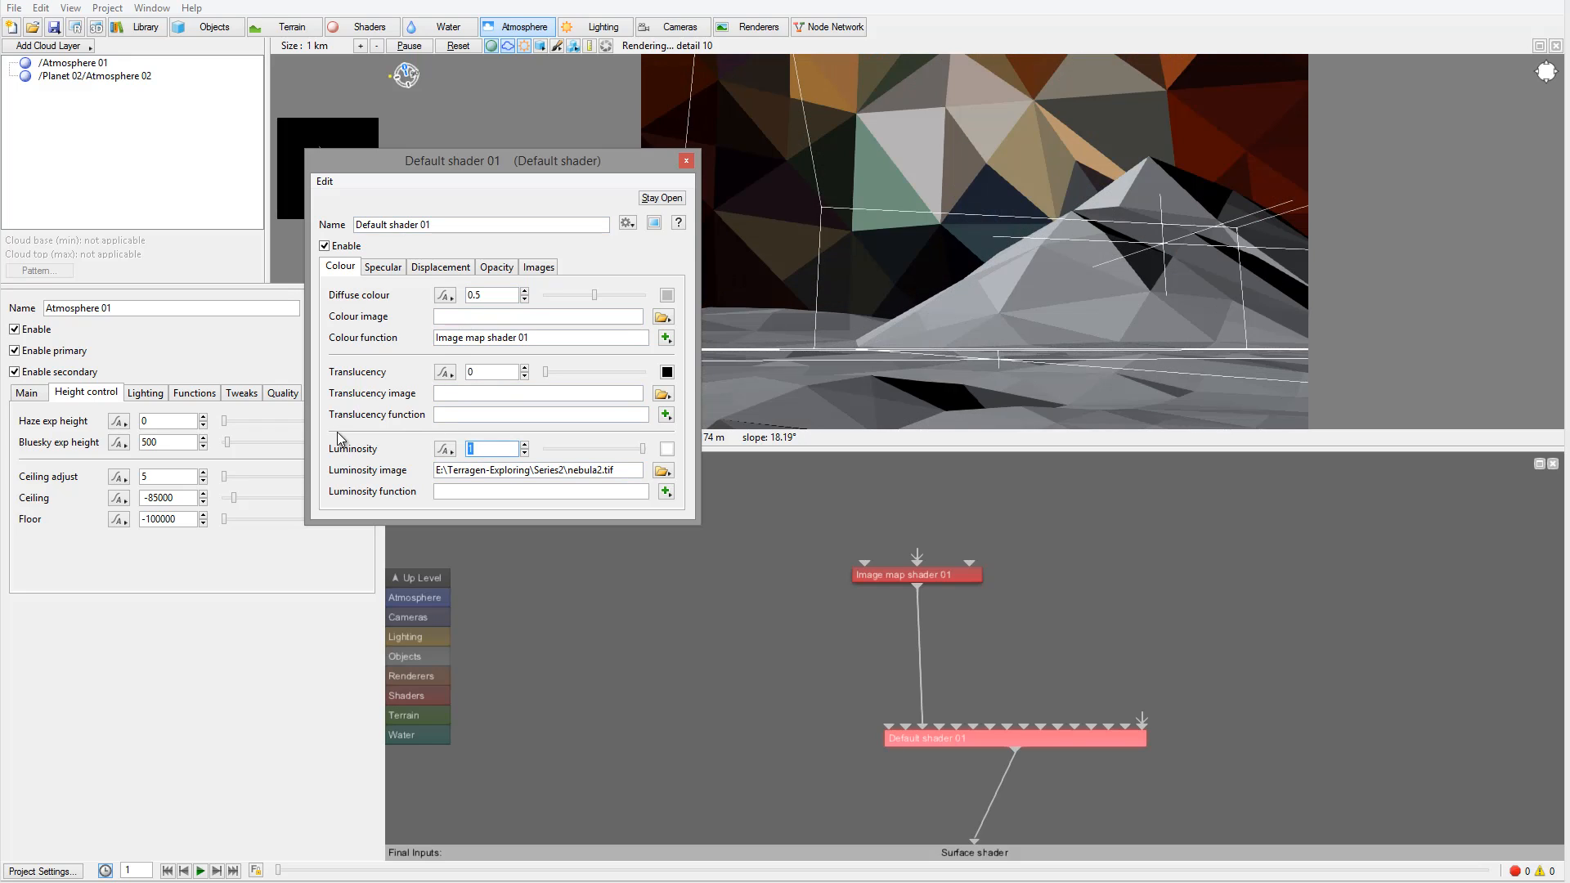
pyautogui.write('2')
pyautogui.moveTo(583, 168); pyautogui.dragTo(513, 196)
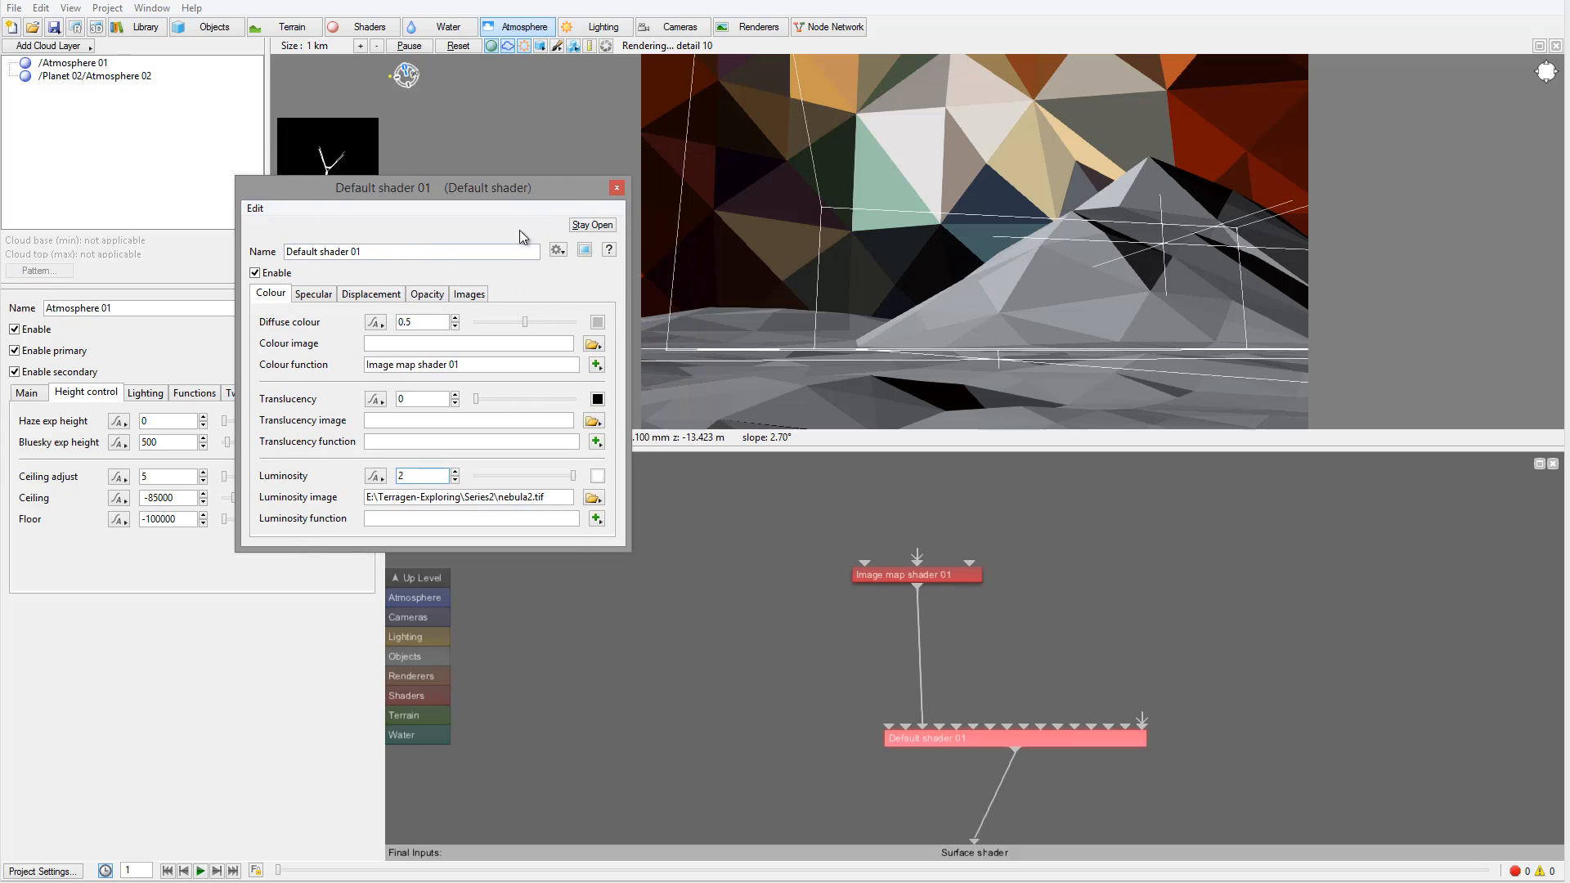
pyautogui.click(643, 579)
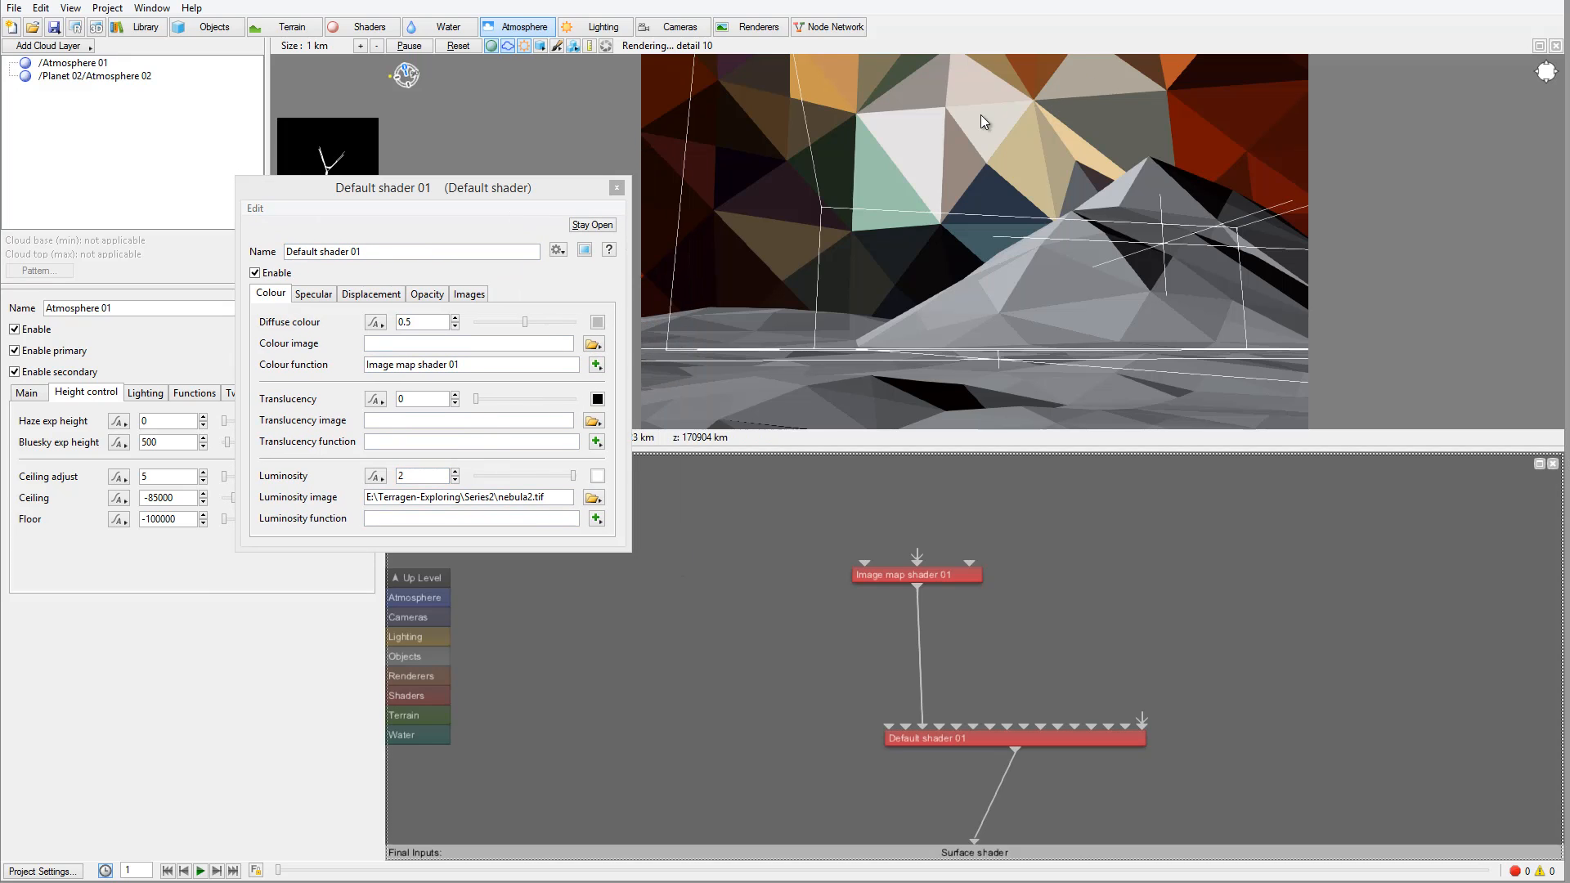
pyautogui.click(426, 481)
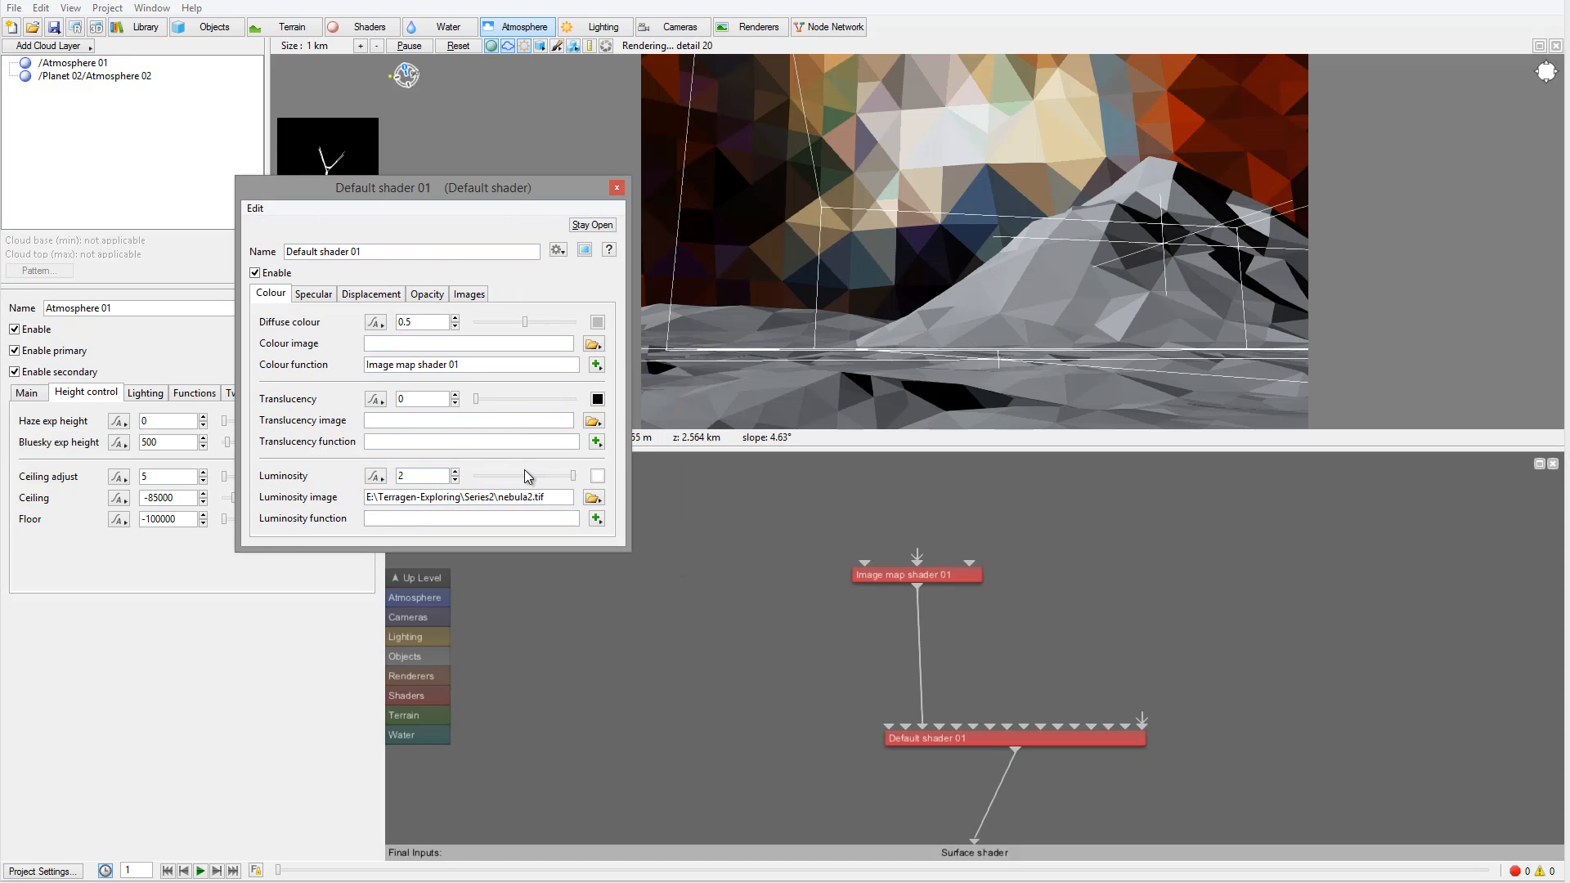
pyautogui.click(721, 530)
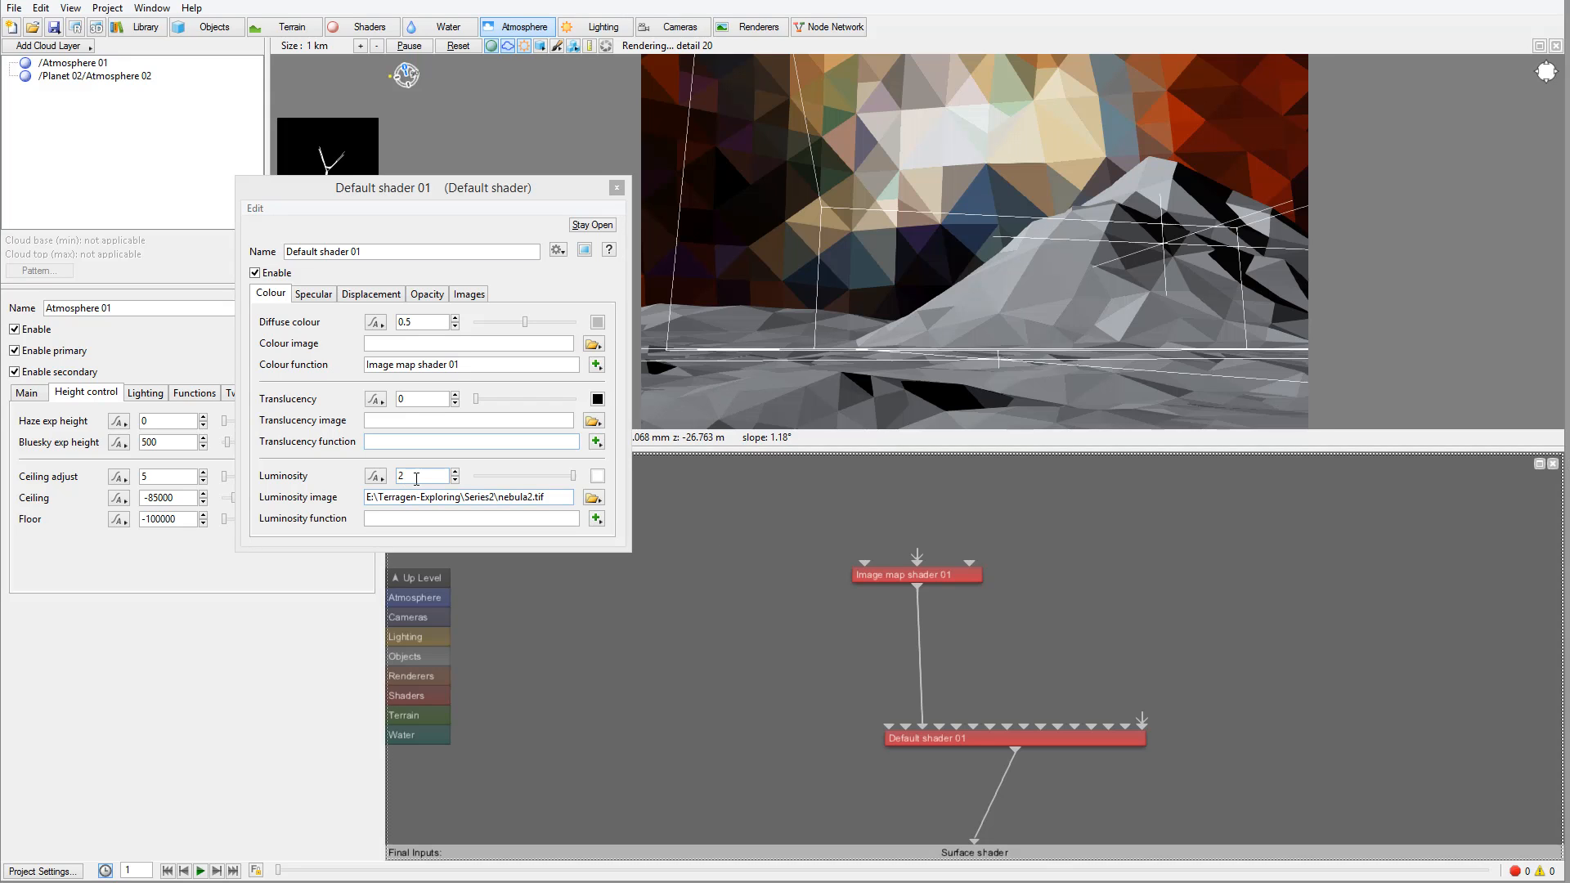
# Step: Set the Default shader's luminosity back to 1 and close its settings
pyautogui.moveTo(416, 479); pyautogui.dragTo(316, 481)
pyautogui.write('1')
pyautogui.click(708, 519)
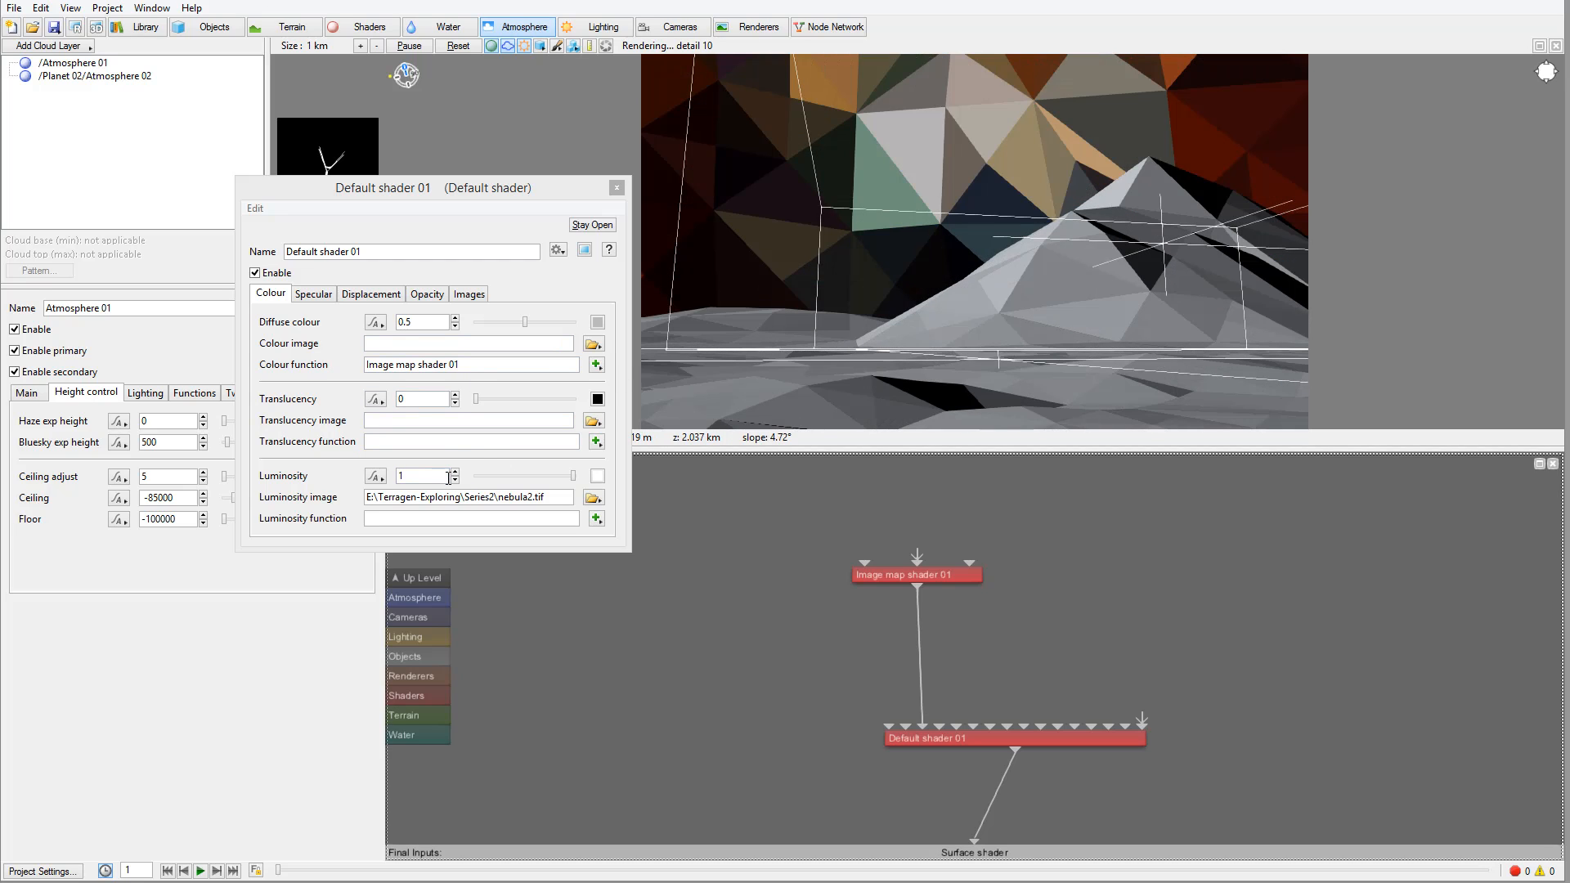
pyautogui.click(620, 191)
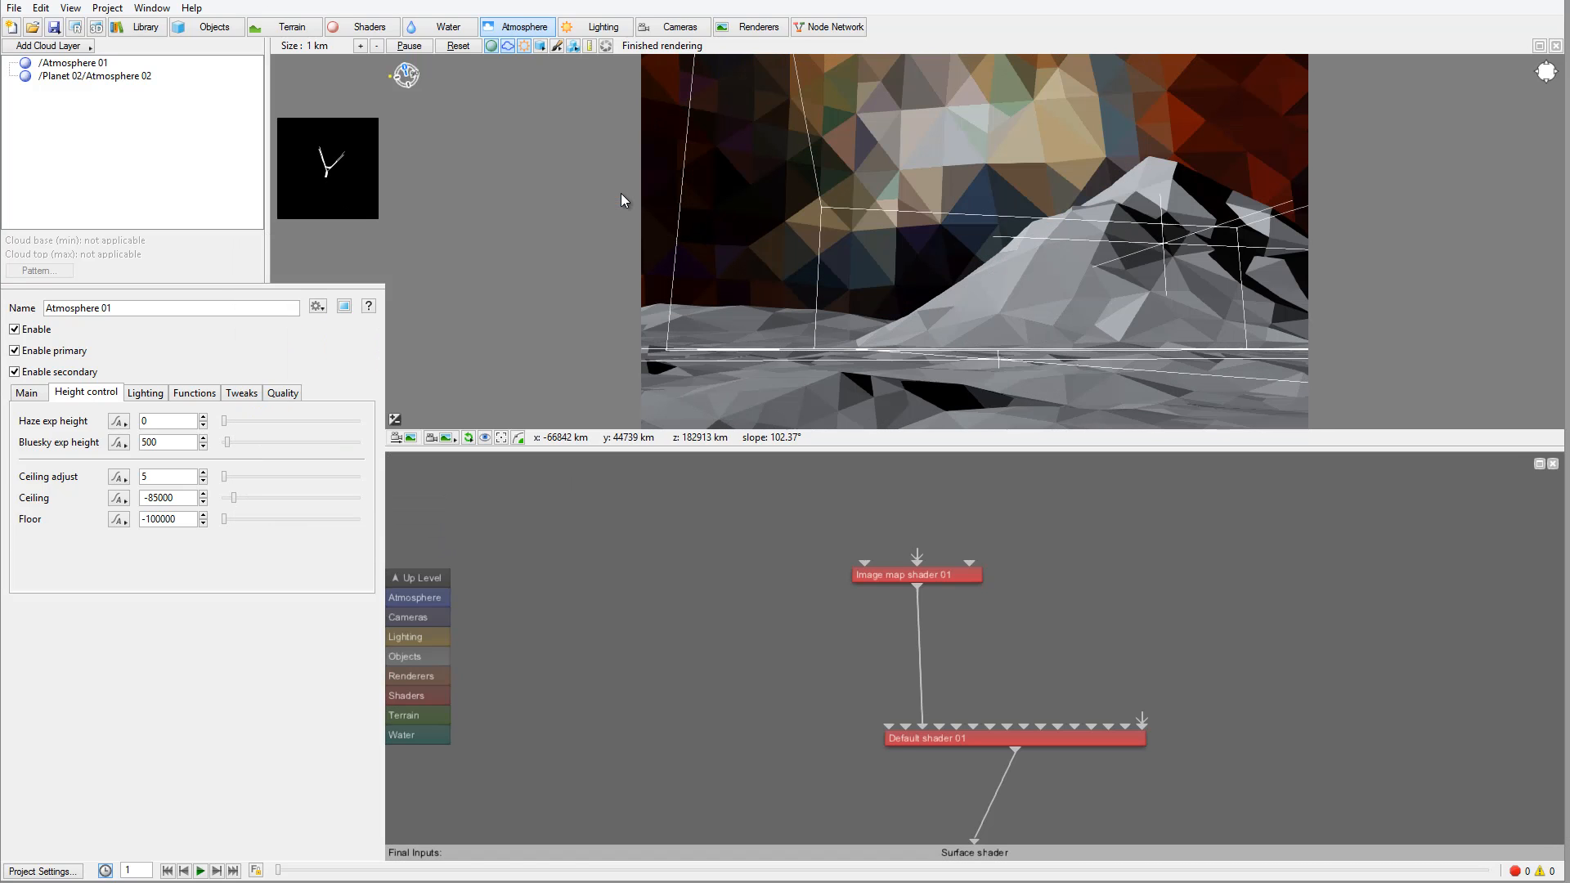
# Step: Rearrange the Default shader and Image map shader nodes closer together above the Surface shader input
pyautogui.moveTo(1023, 740); pyautogui.dragTo(975, 675)
pyautogui.moveTo(957, 577); pyautogui.dragTo(922, 566)
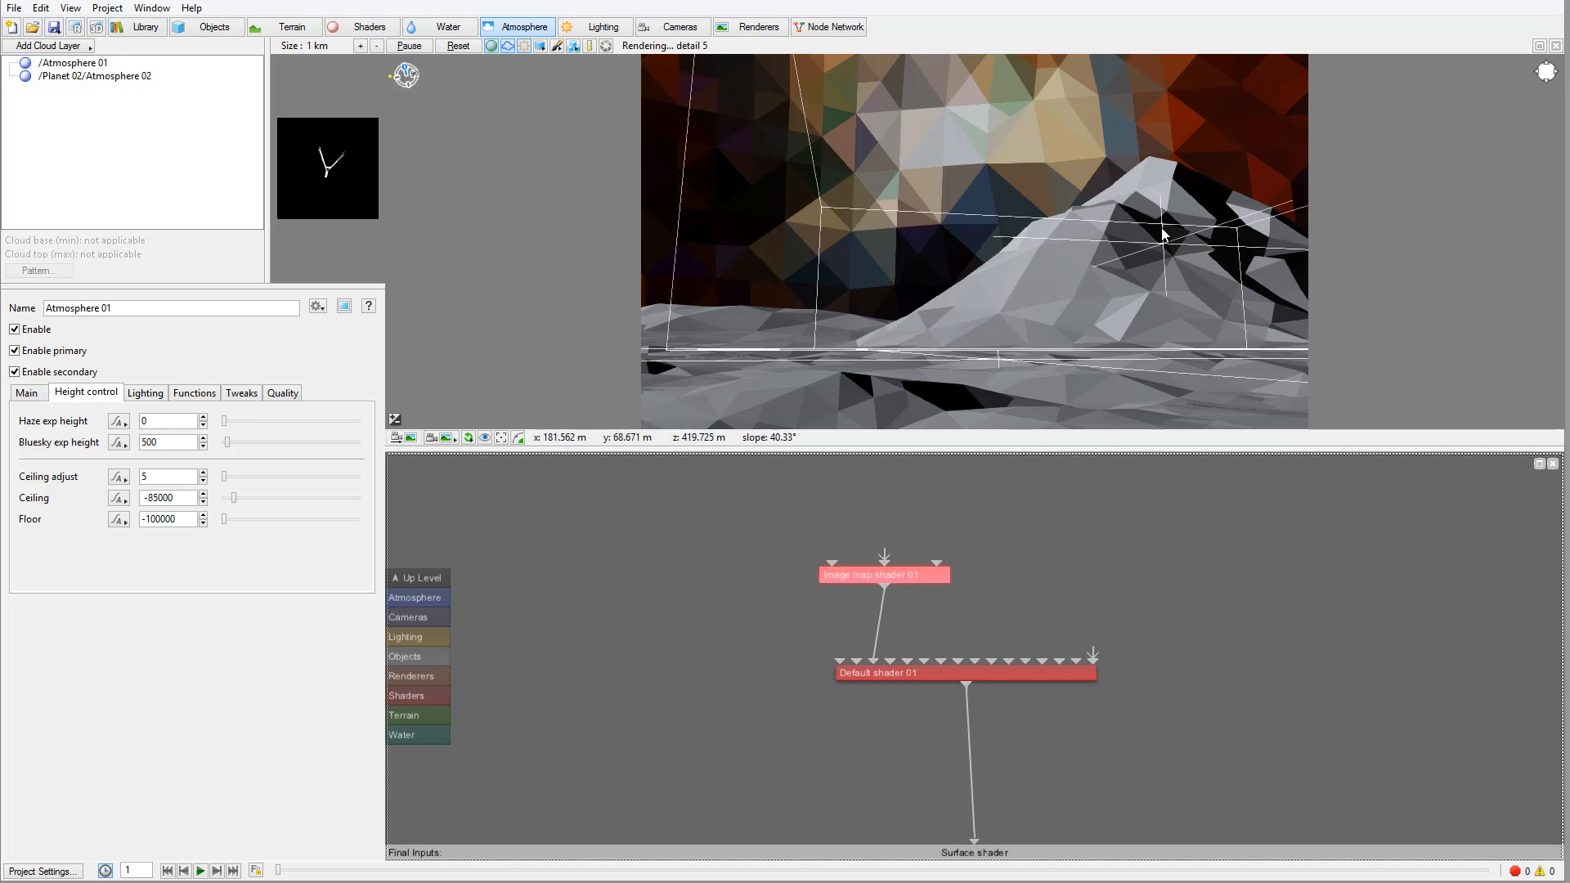